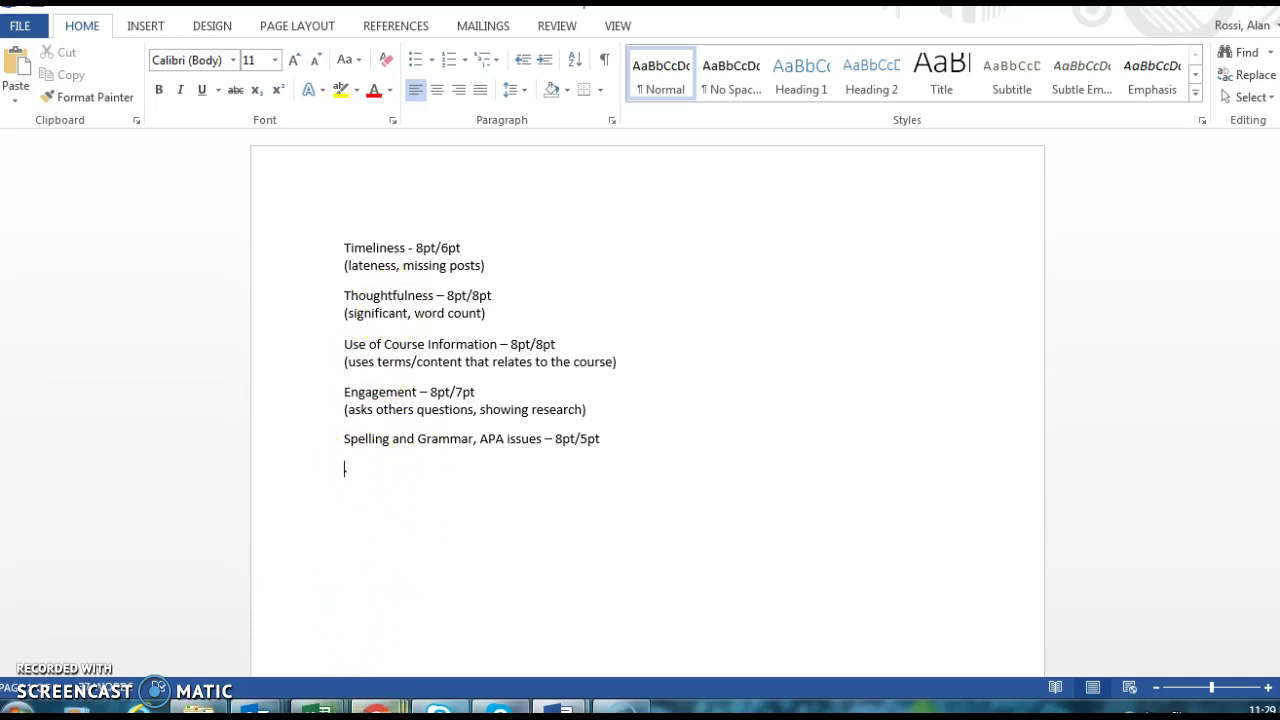
Switch to the Blackboard discussion grading page in Chrome and leave it for the Grade Center, discarding unsaved changes
{"action": "mouse_move", "coordinate": [375, 712]}
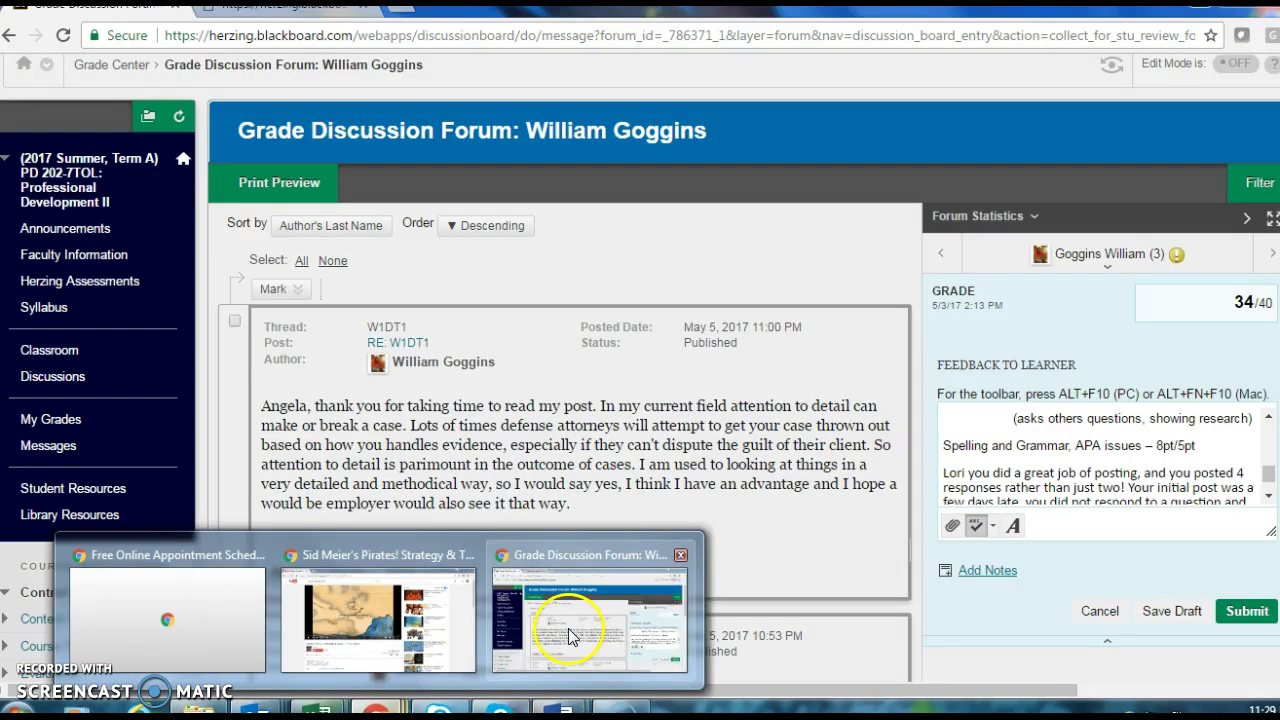
{"action": "left_click", "coordinate": [571, 630]}
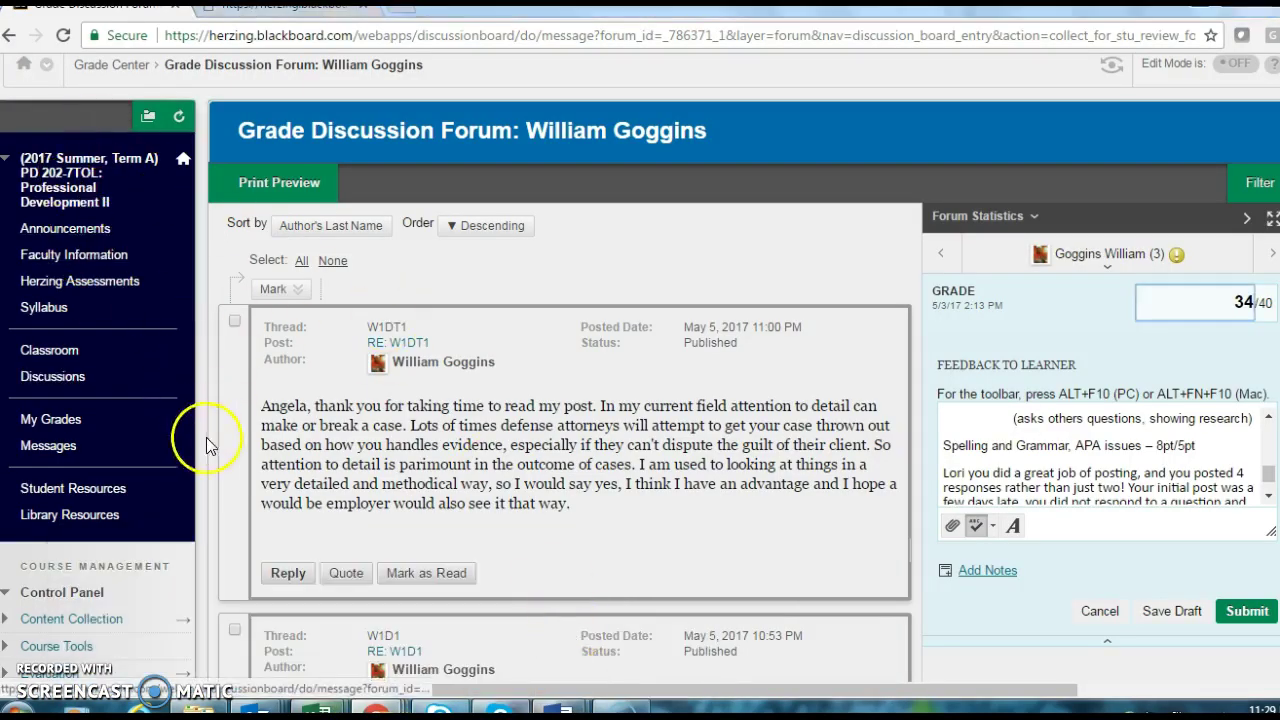
{"action": "scroll", "coordinate": [215, 520], "scroll_direction": "down", "scroll_amount": 10}
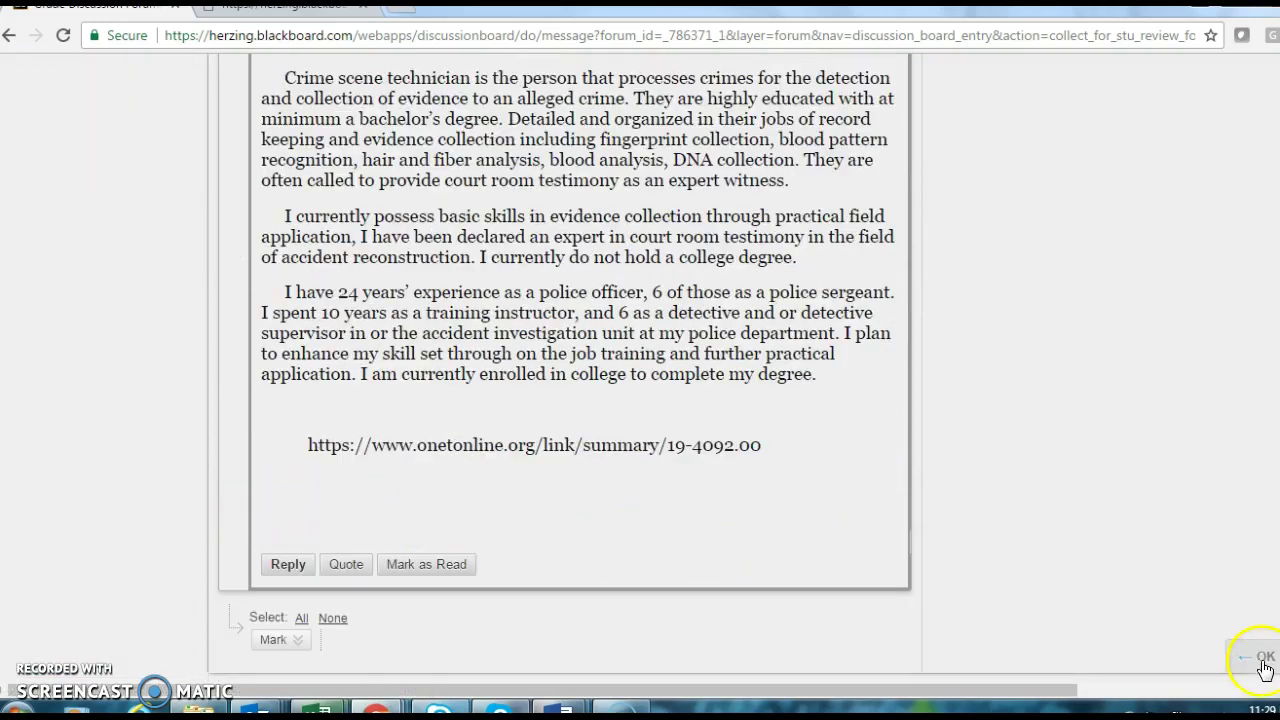
{"action": "left_click", "coordinate": [1264, 657]}
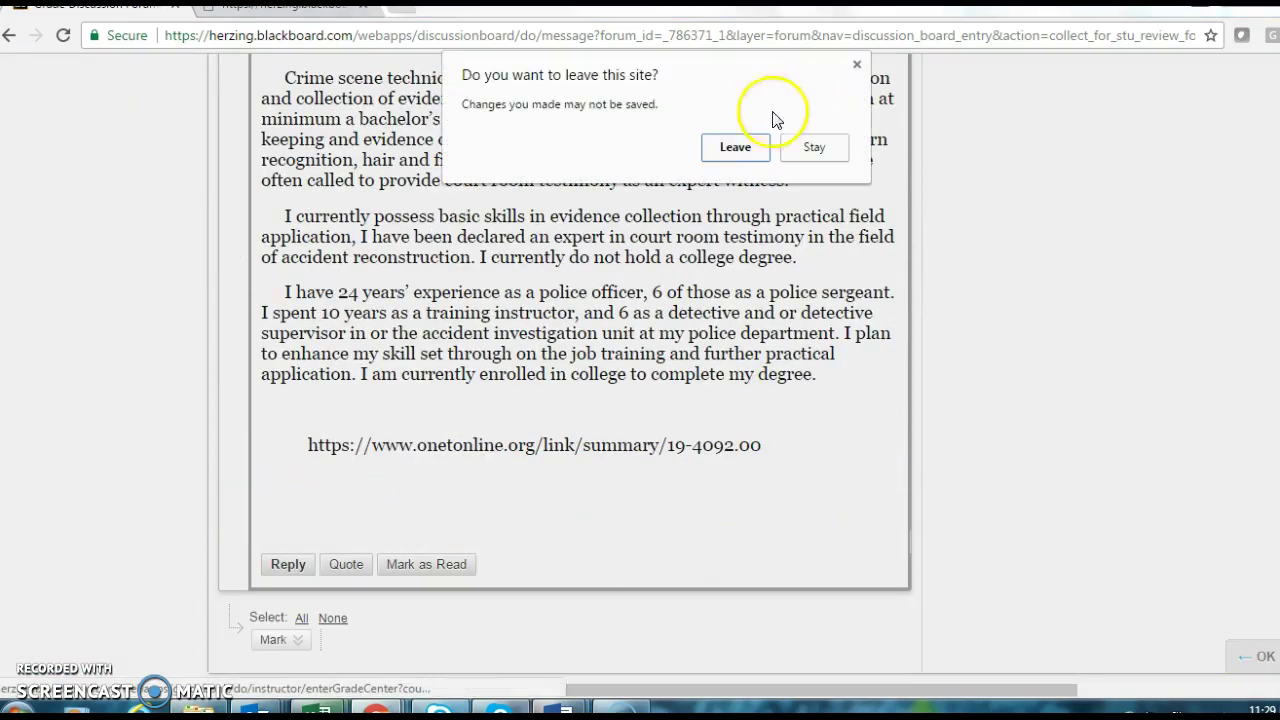
{"action": "left_click", "coordinate": [724, 146]}
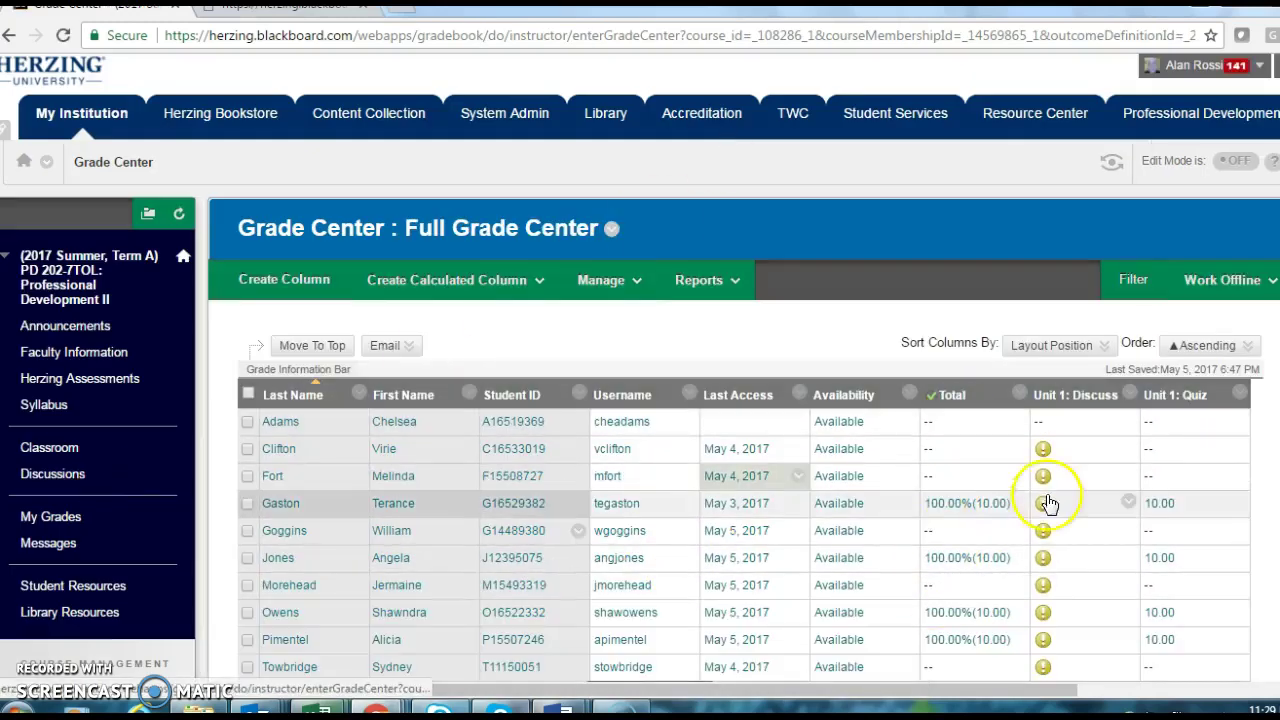
Find the Discussion Board Score Sheet among the course score sheets in Student Resources, download it and open the file
{"action": "left_click", "coordinate": [52, 406]}
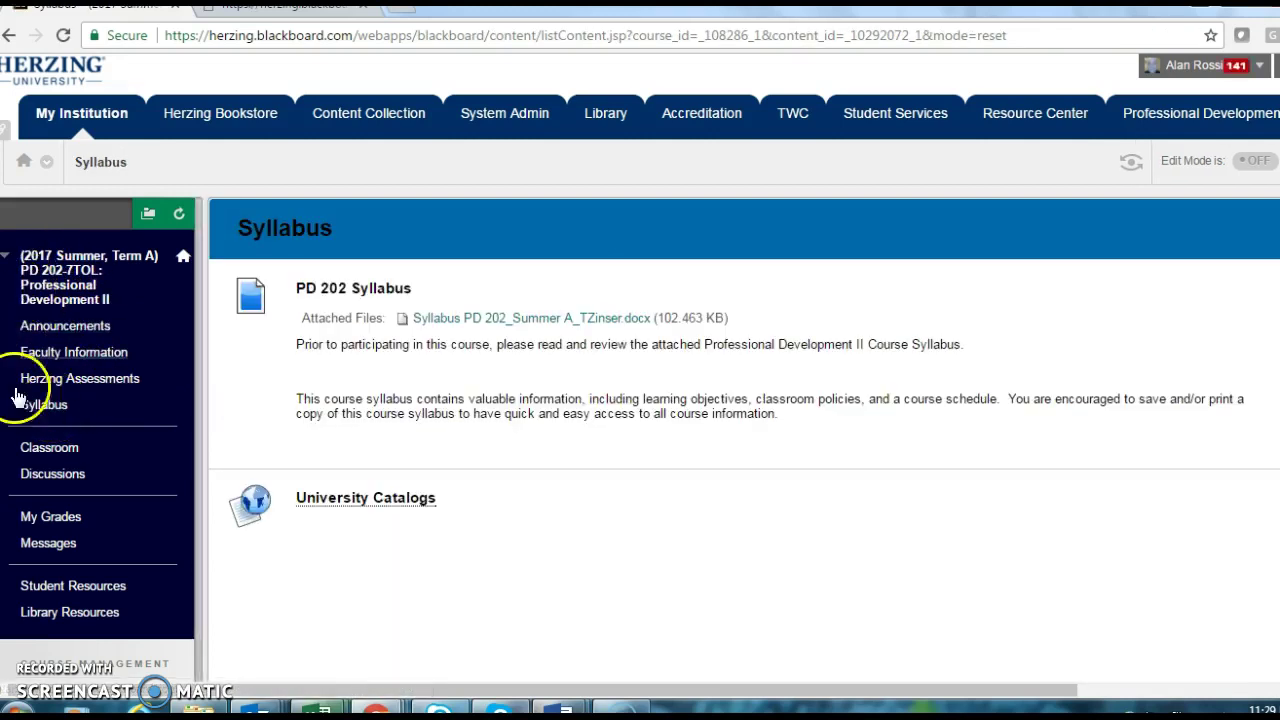
{"action": "scroll", "coordinate": [42, 598], "scroll_direction": "down", "scroll_amount": 2}
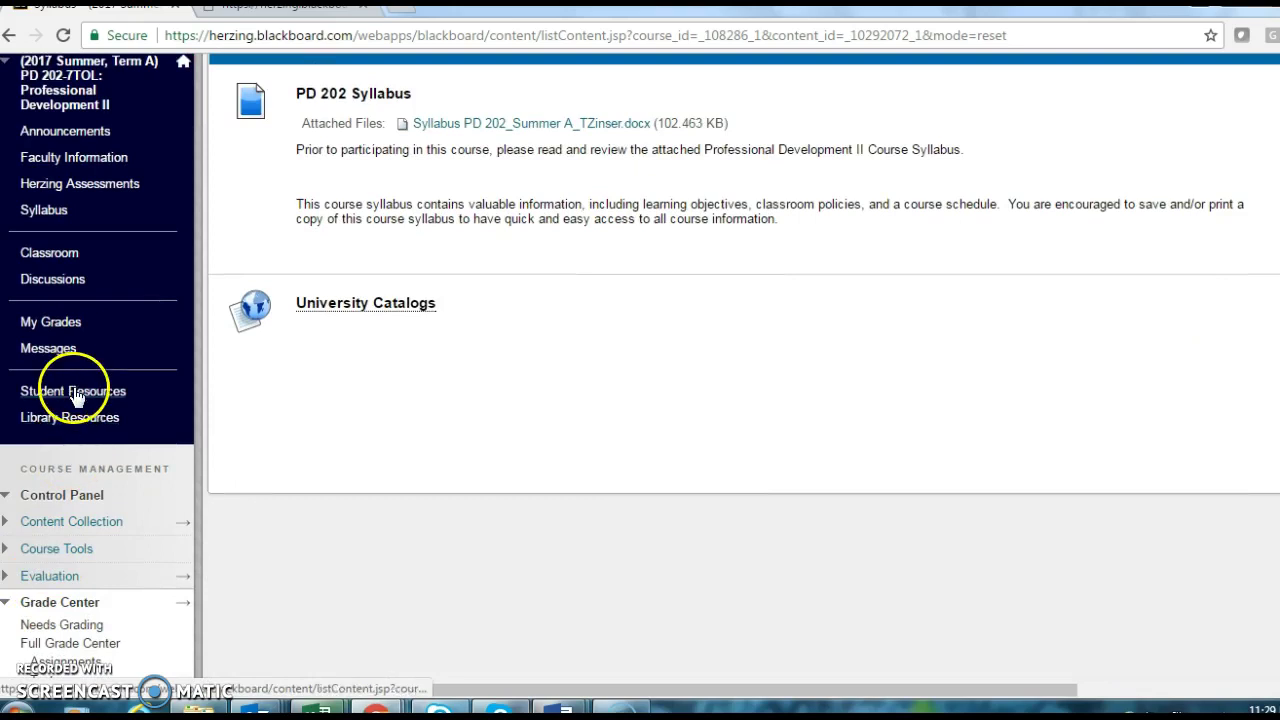
{"action": "left_click", "coordinate": [76, 394]}
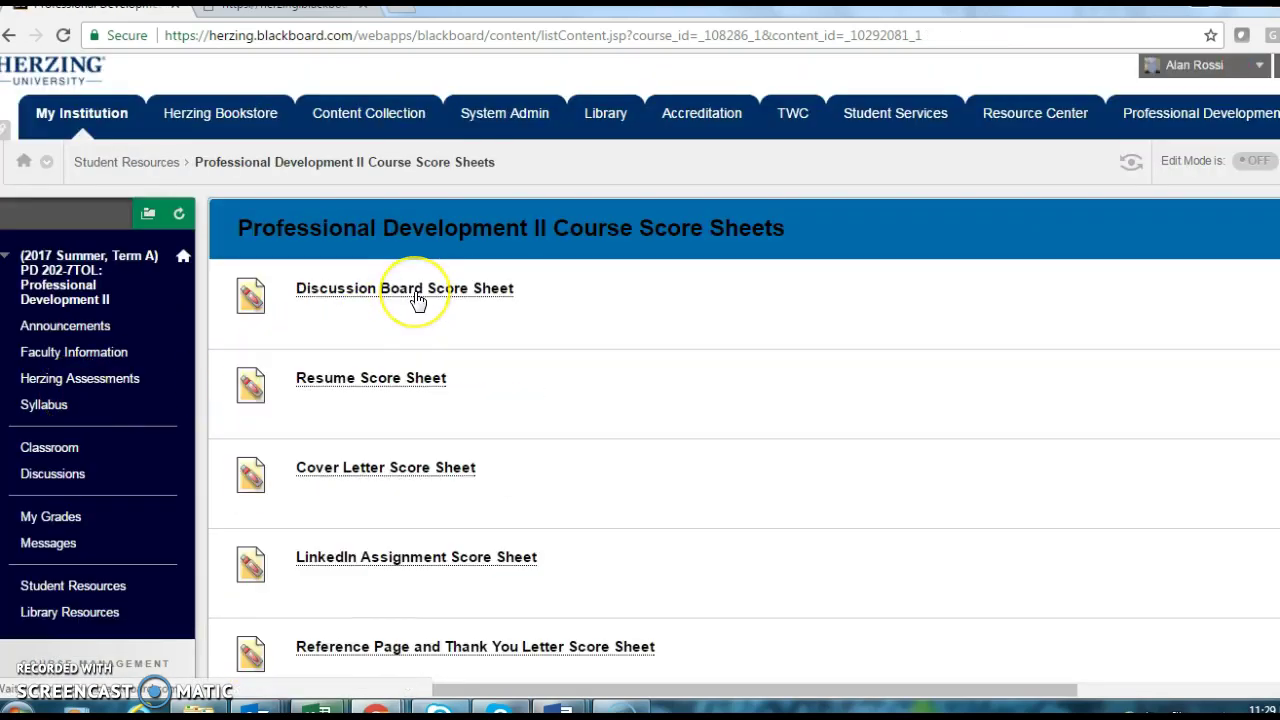
{"action": "left_click", "coordinate": [418, 299]}
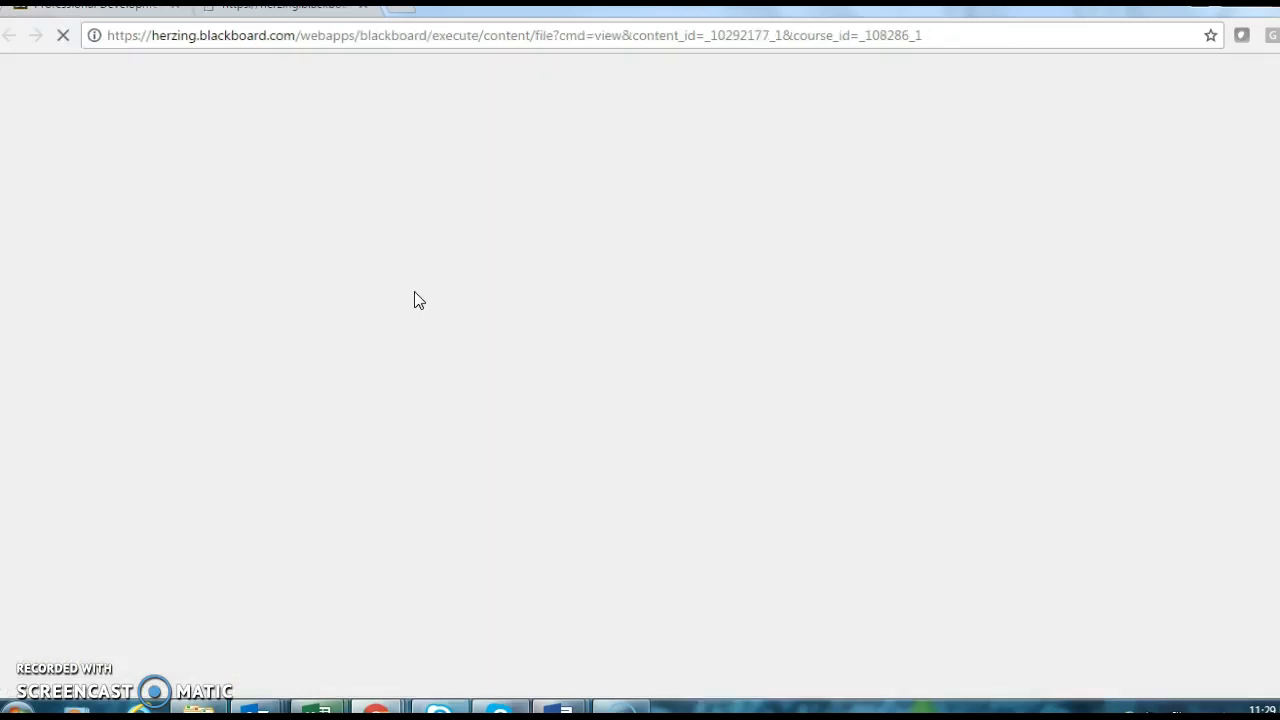
{"action": "left_click", "coordinate": [390, 344]}
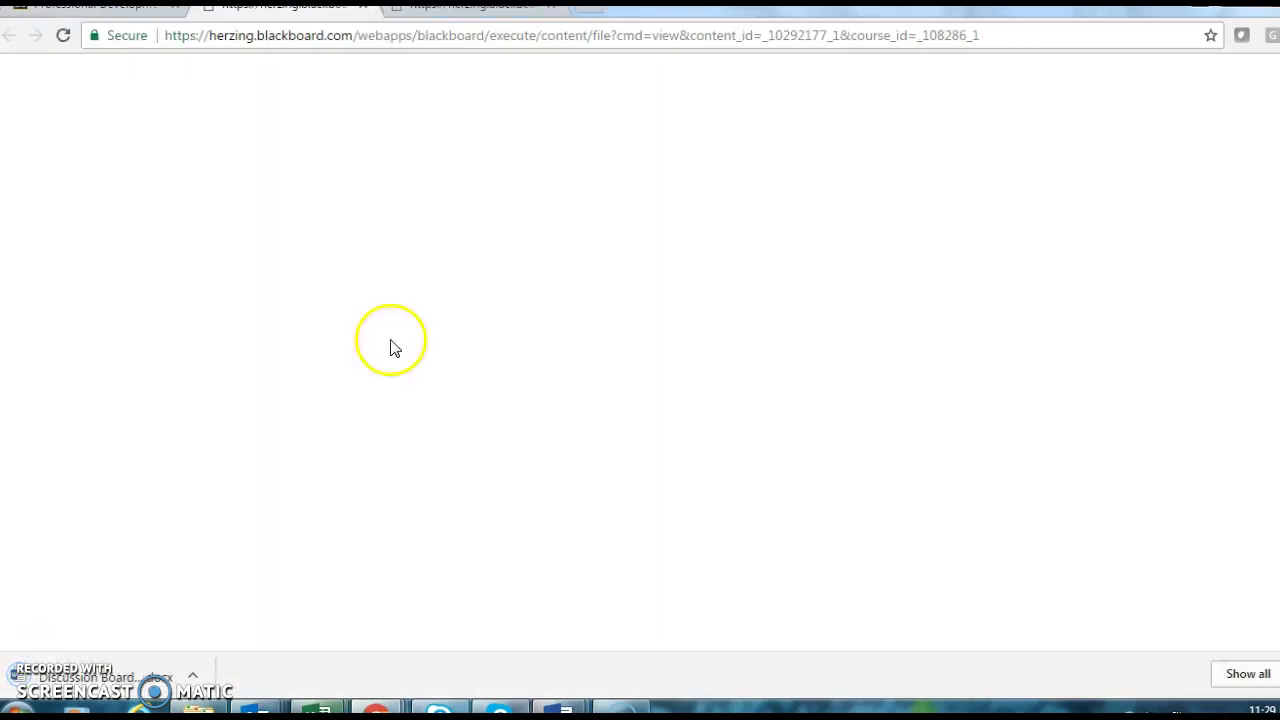
{"action": "left_click", "coordinate": [152, 675]}
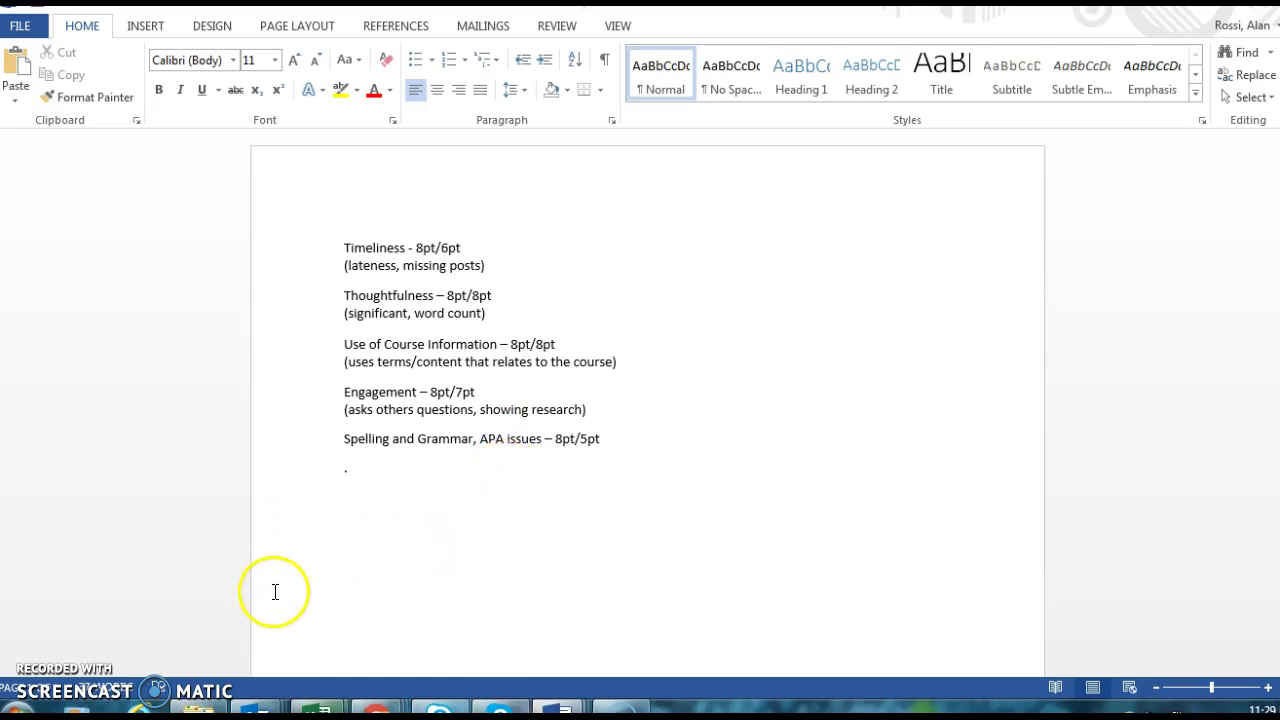
Try to bring the newly downloaded Discussion Board Score Sheet (5) to the front in Word
{"action": "mouse_move", "coordinate": [586, 694]}
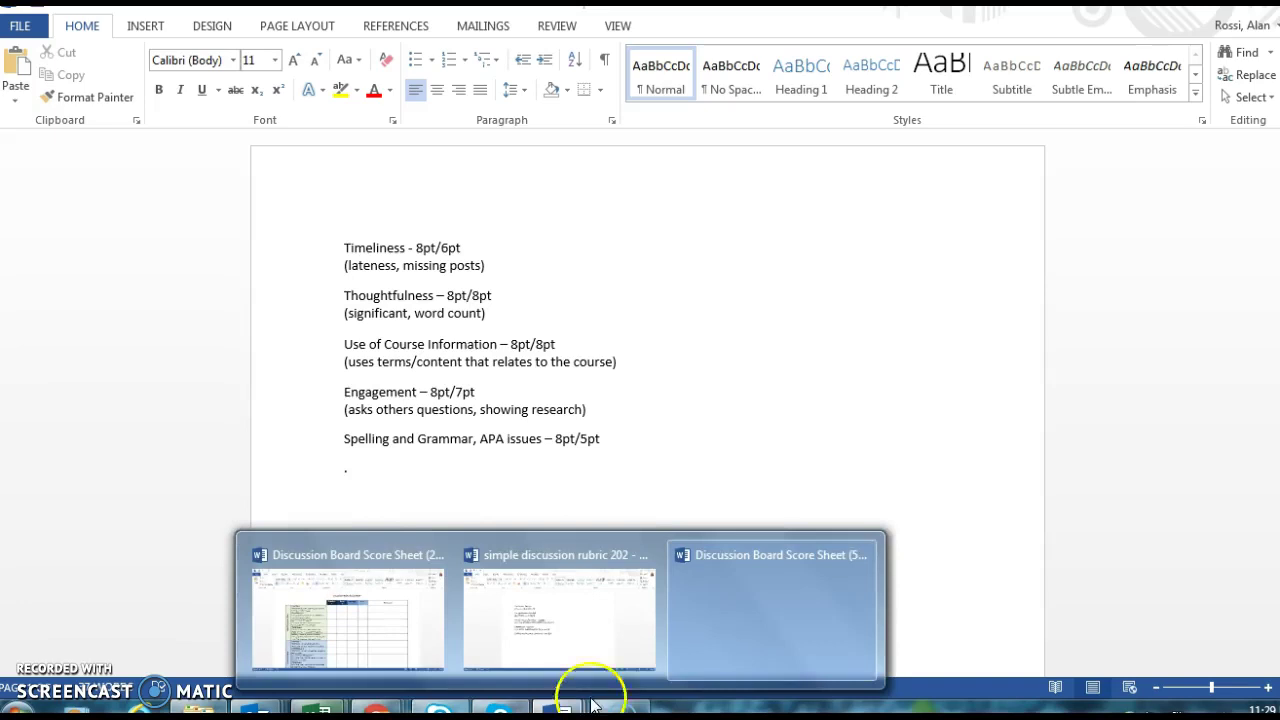
{"action": "left_click", "coordinate": [731, 620]}
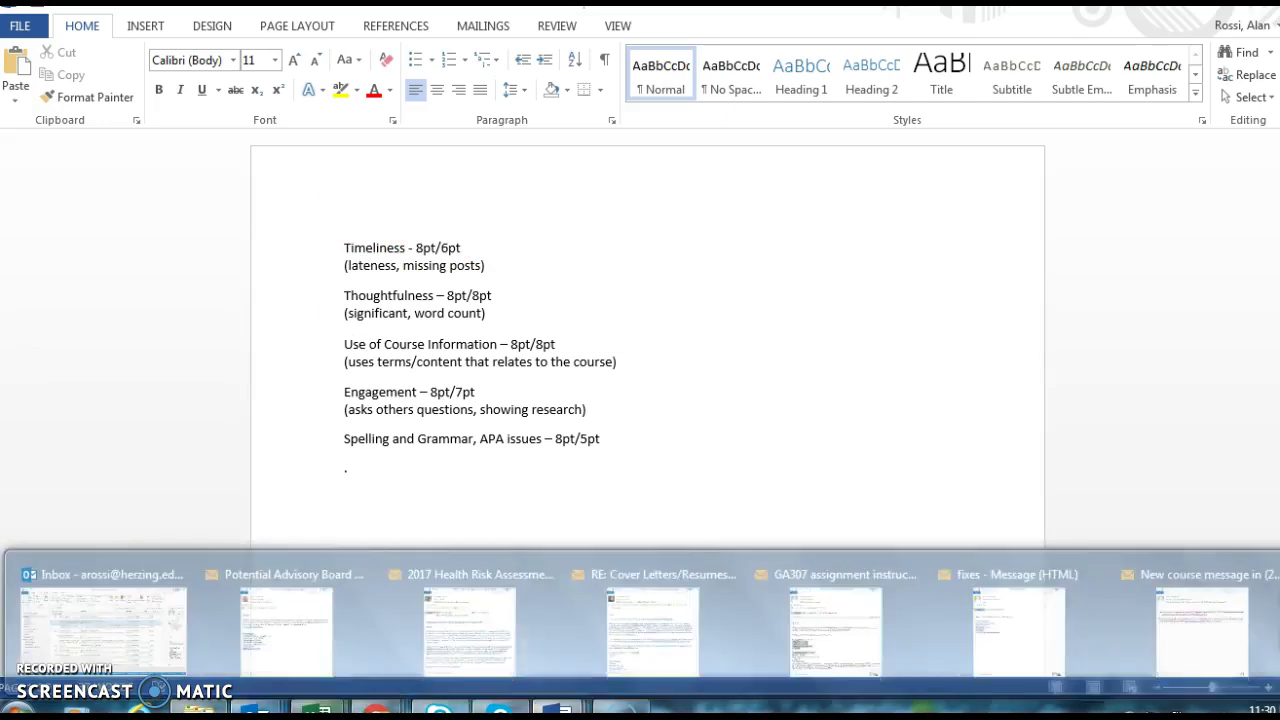
{"action": "mouse_move", "coordinate": [205, 705]}
{"action": "mouse_move", "coordinate": [225, 660]}
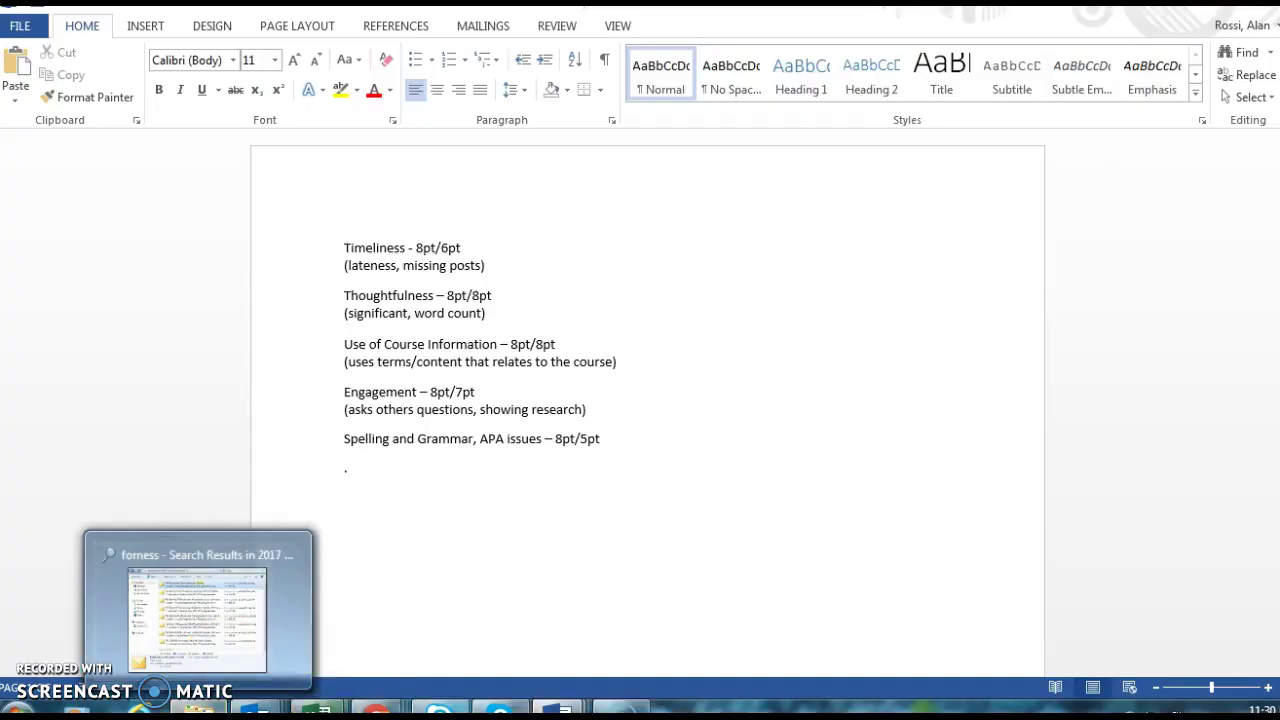
{"action": "mouse_move", "coordinate": [557, 705]}
{"action": "left_click", "coordinate": [725, 611]}
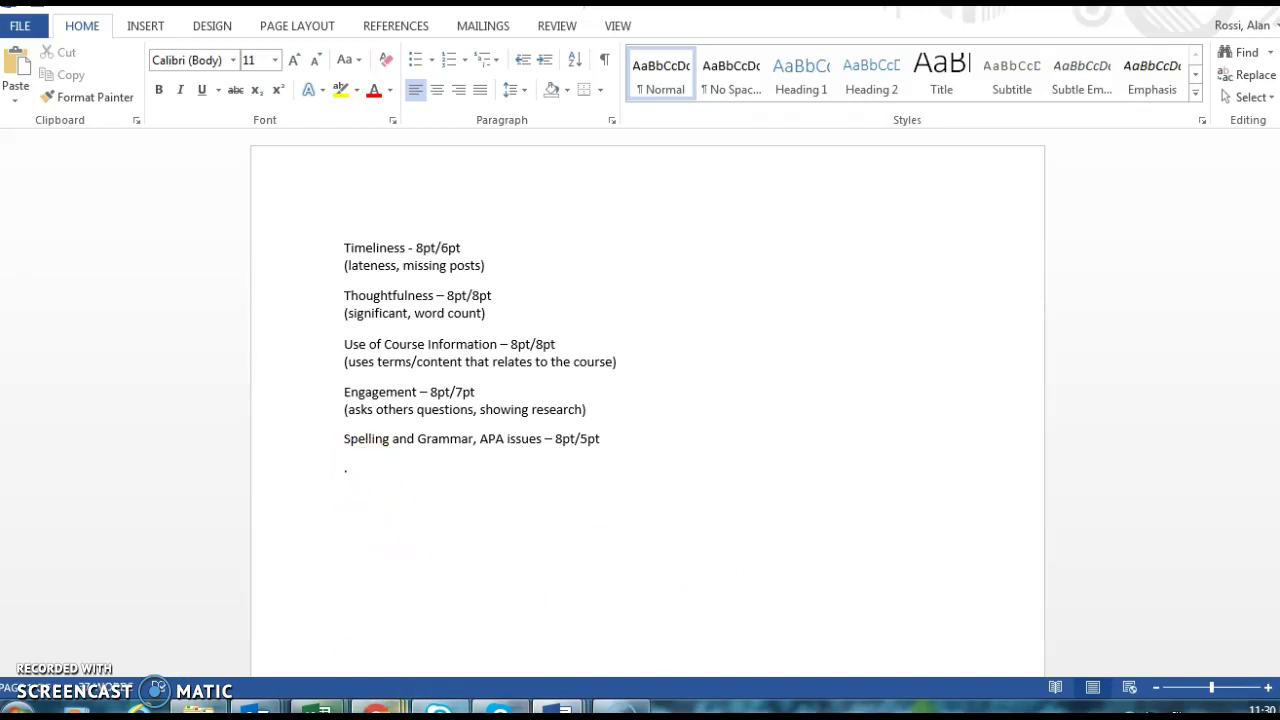
{"action": "mouse_move", "coordinate": [390, 706]}
{"action": "left_click", "coordinate": [628, 598]}
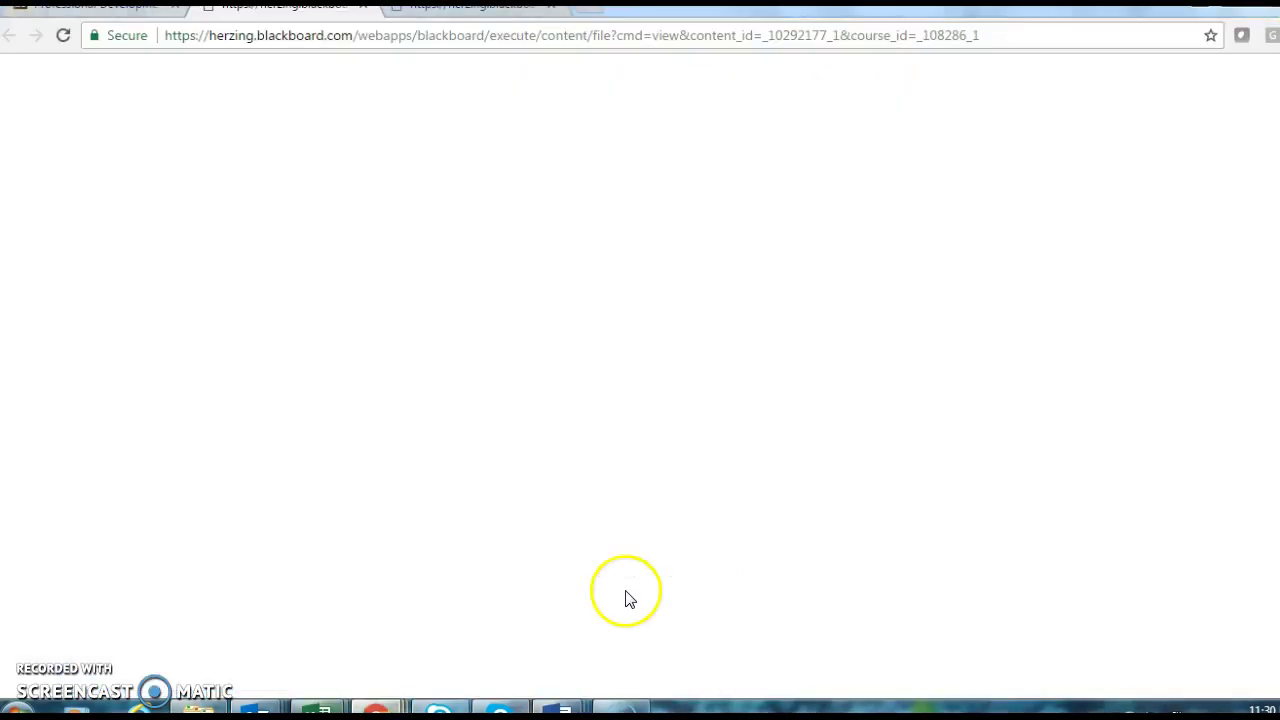
{"action": "mouse_move", "coordinate": [378, 705]}
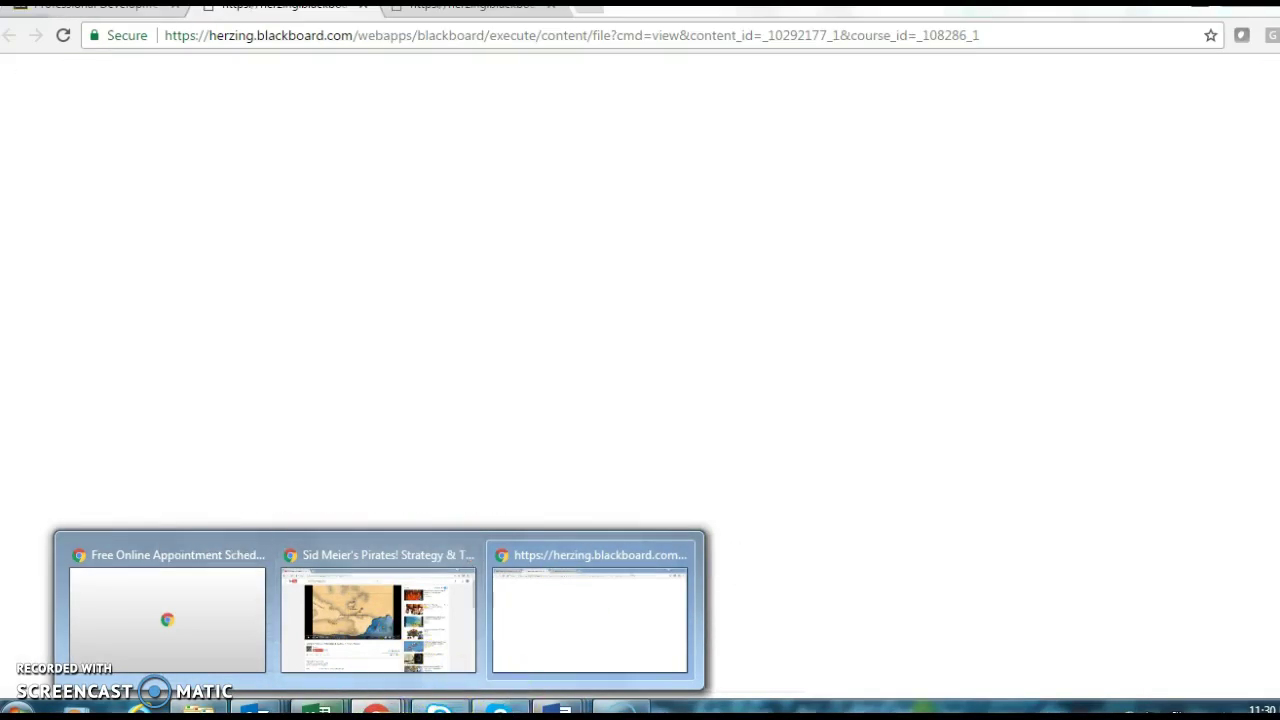
{"action": "mouse_move", "coordinate": [563, 700]}
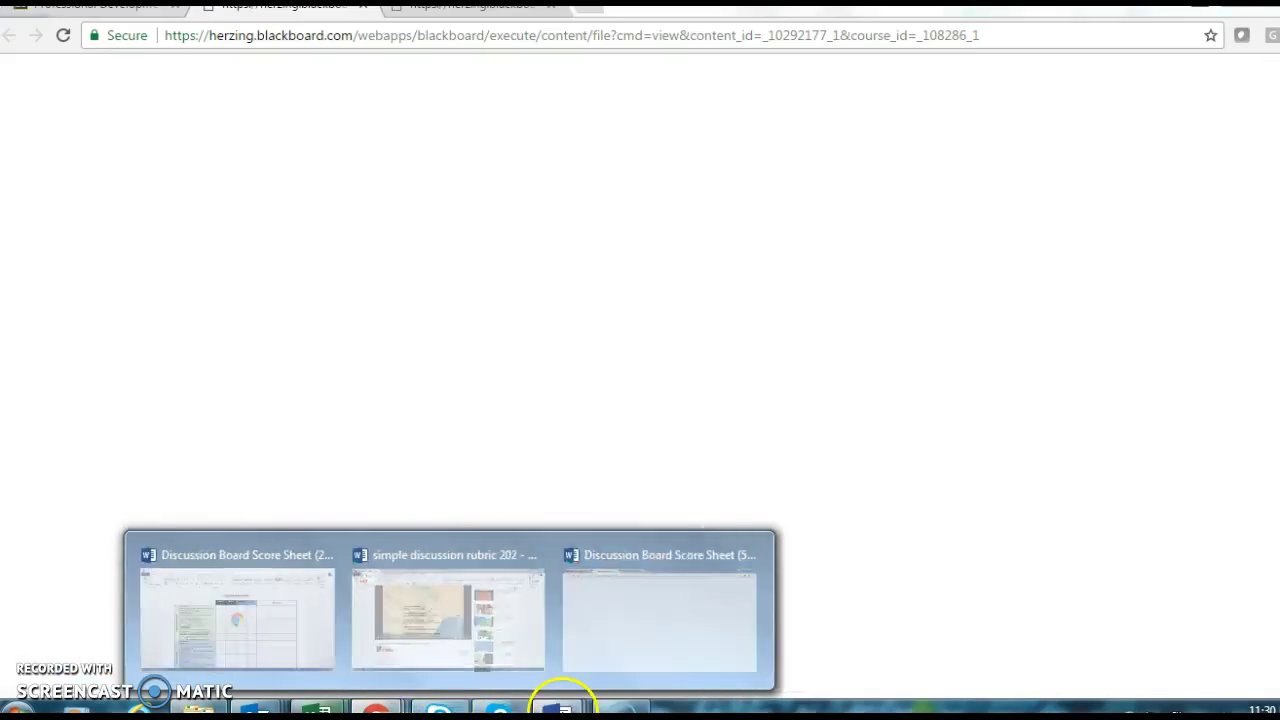
{"action": "left_click", "coordinate": [592, 665]}
{"action": "left_click", "coordinate": [541, 562]}
Switch to the already open Discussion Board Score Sheet (2) document in Word
{"action": "right_click", "coordinate": [557, 706]}
{"action": "left_click", "coordinate": [558, 702]}
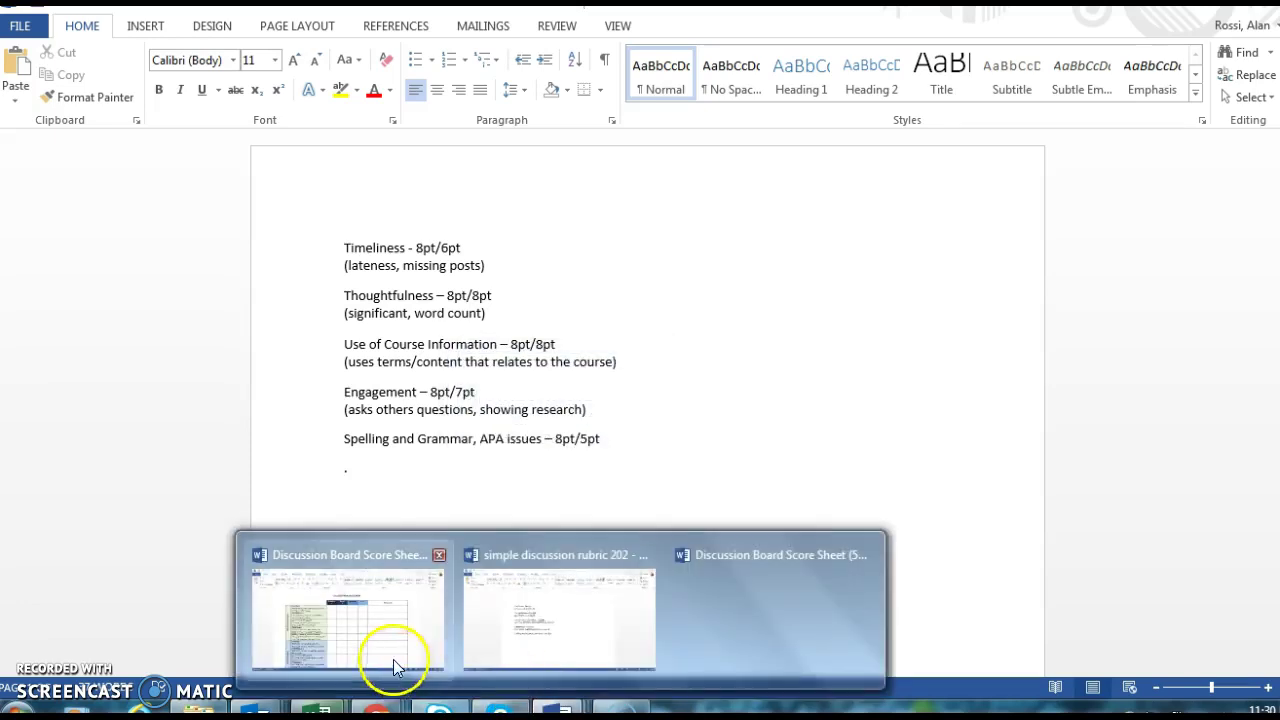
{"action": "left_click", "coordinate": [427, 636]}
{"action": "left_click", "coordinate": [427, 636]}
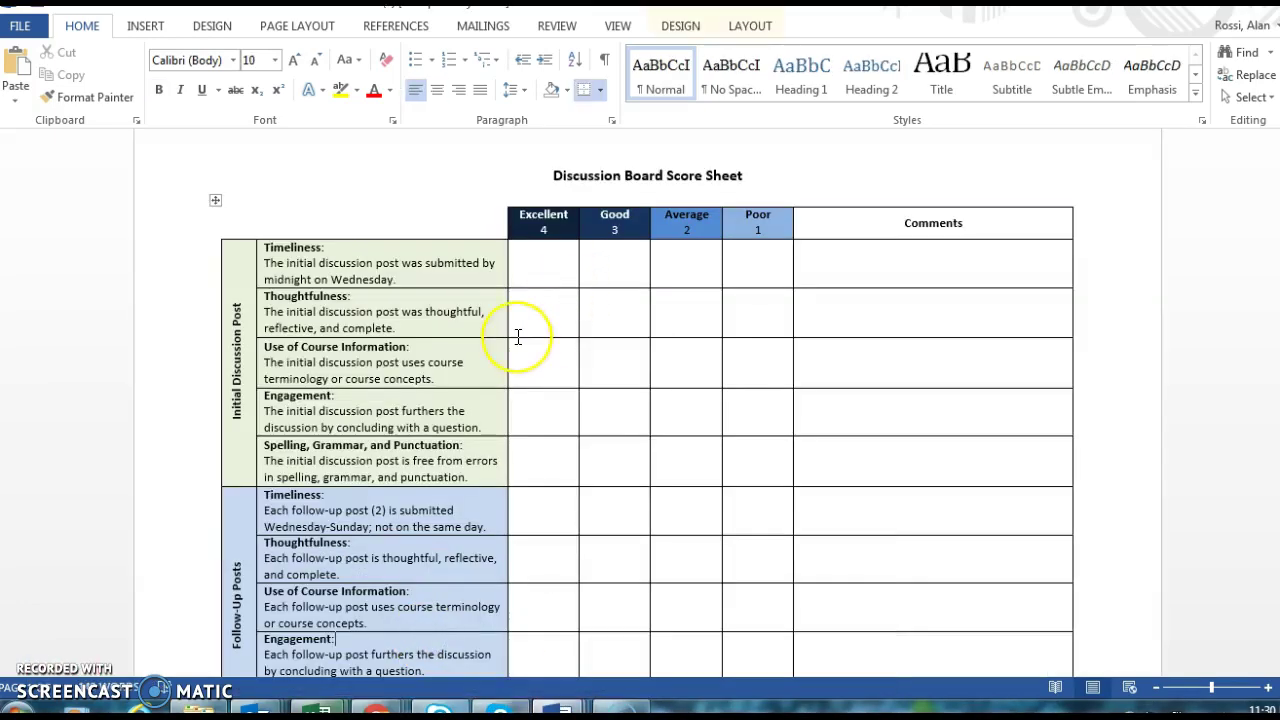
Review the score sheet's rating levels and its criteria for initial and follow-up posts, and return to the simple discussion rubric
{"action": "scroll", "coordinate": [518, 337], "scroll_direction": "up", "scroll_amount": 1}
{"action": "scroll", "coordinate": [518, 337], "scroll_direction": "down", "scroll_amount": 5}
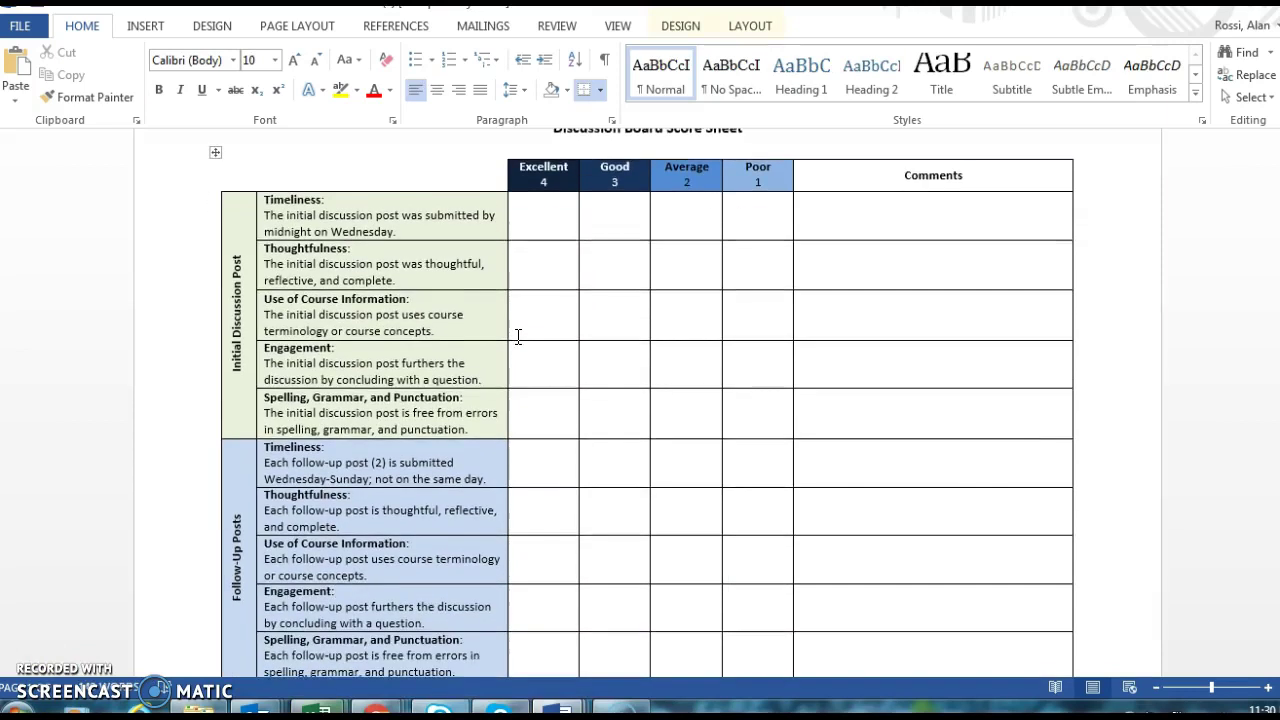
{"action": "scroll", "coordinate": [518, 337], "scroll_direction": "up", "scroll_amount": 5}
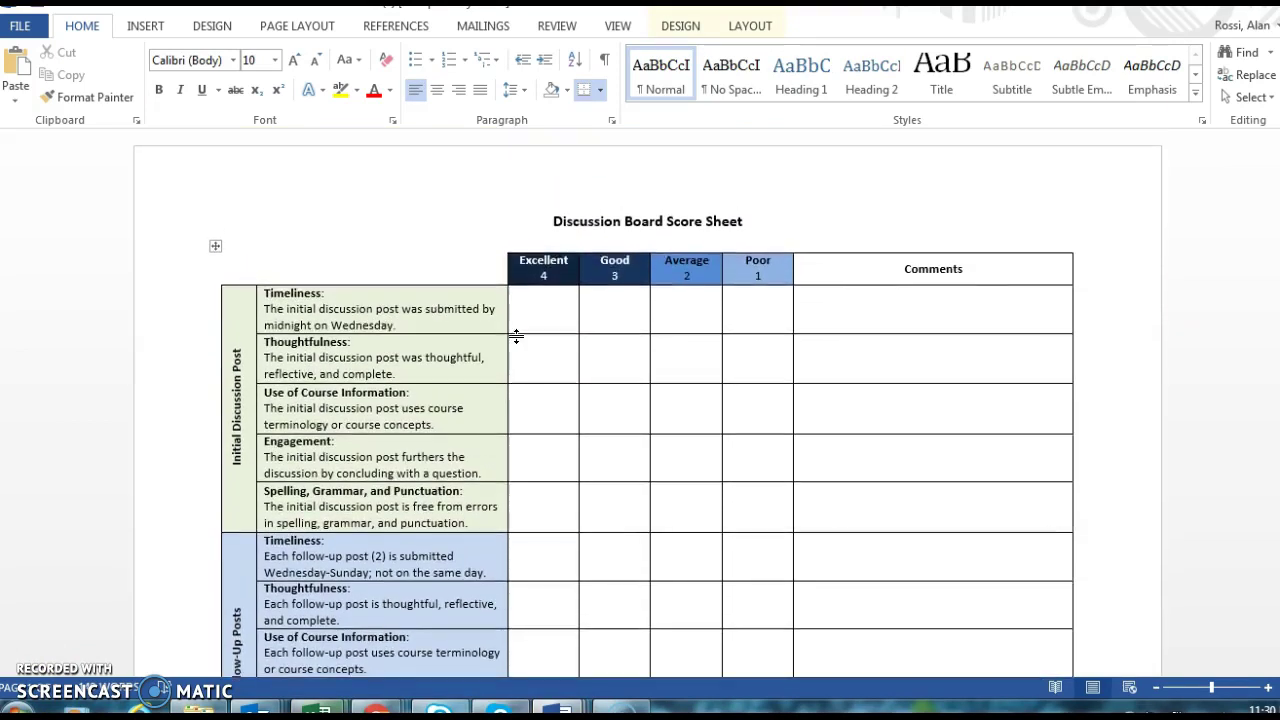
{"action": "scroll", "coordinate": [517, 337], "scroll_direction": "down", "scroll_amount": 6}
{"action": "scroll", "coordinate": [517, 337], "scroll_direction": "up", "scroll_amount": 7}
{"action": "left_click", "coordinate": [427, 357]}
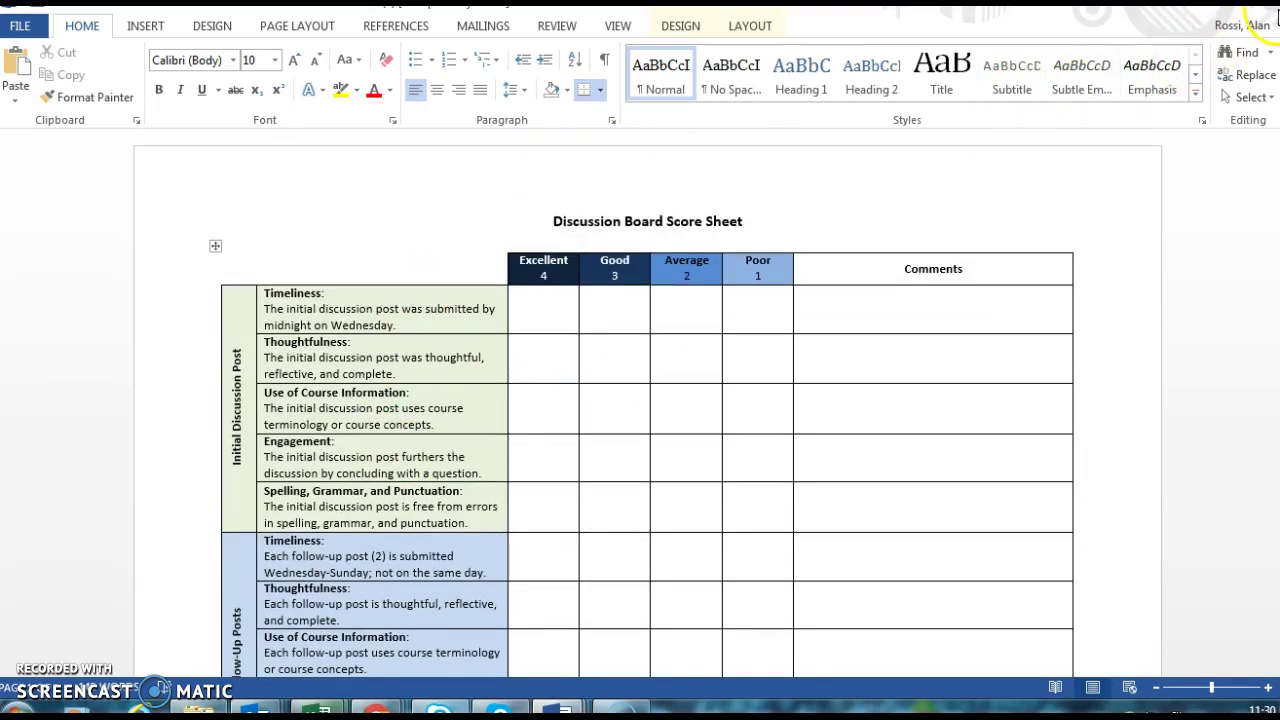
{"action": "left_click", "coordinate": [1250, 4]}
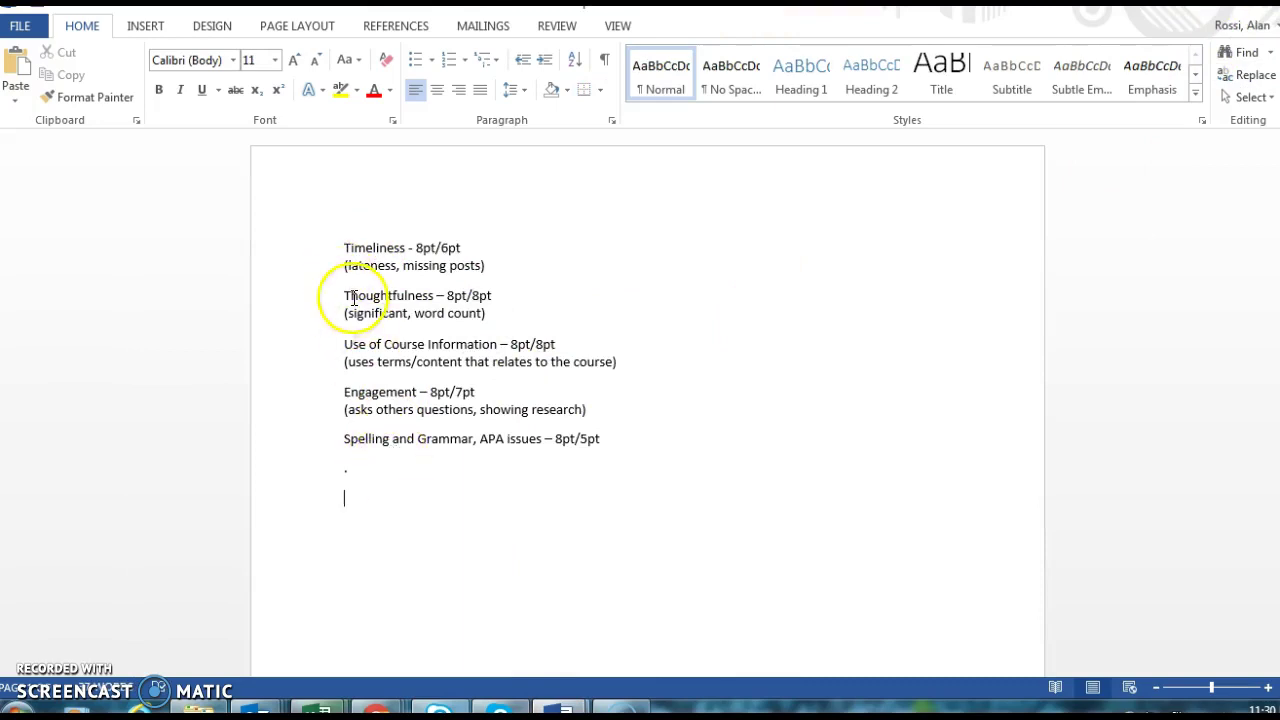
Remove the period below the rubric and set the awarded scores for Timeliness, Engagement, and Spelling and Grammar to 8pt
{"action": "left_click", "coordinate": [352, 478]}
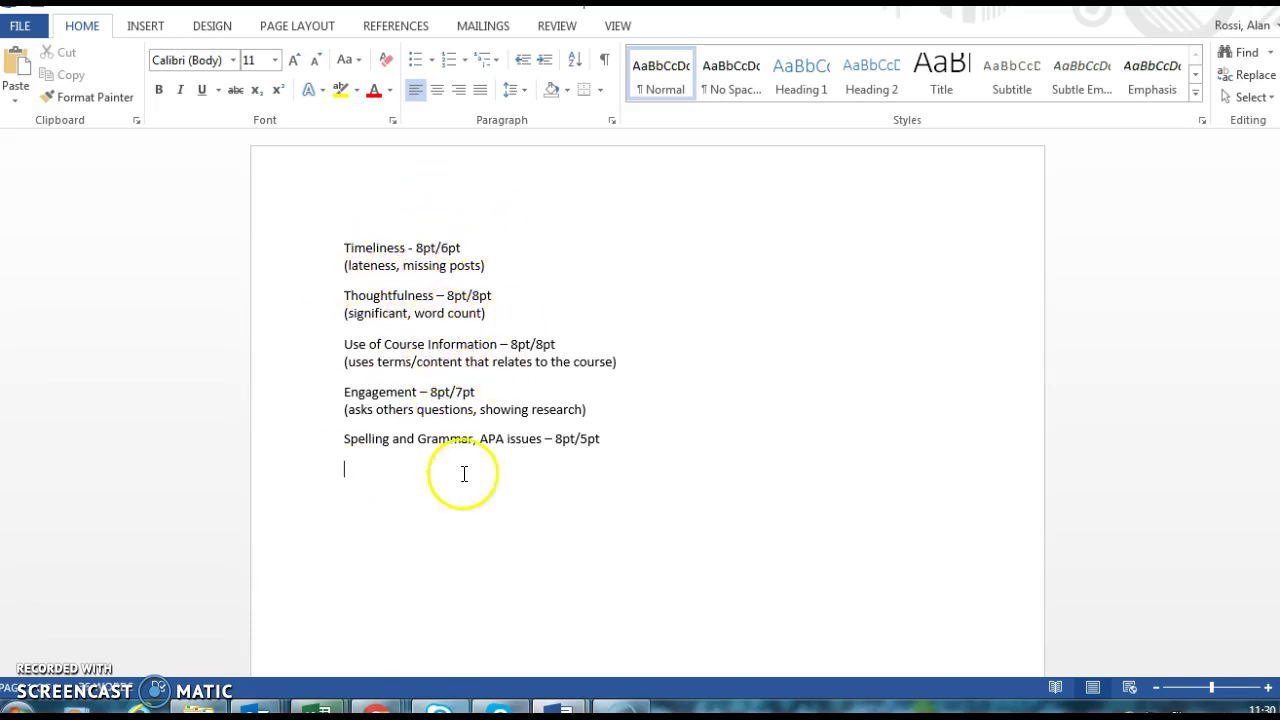
{"action": "left_click", "coordinate": [447, 248]}
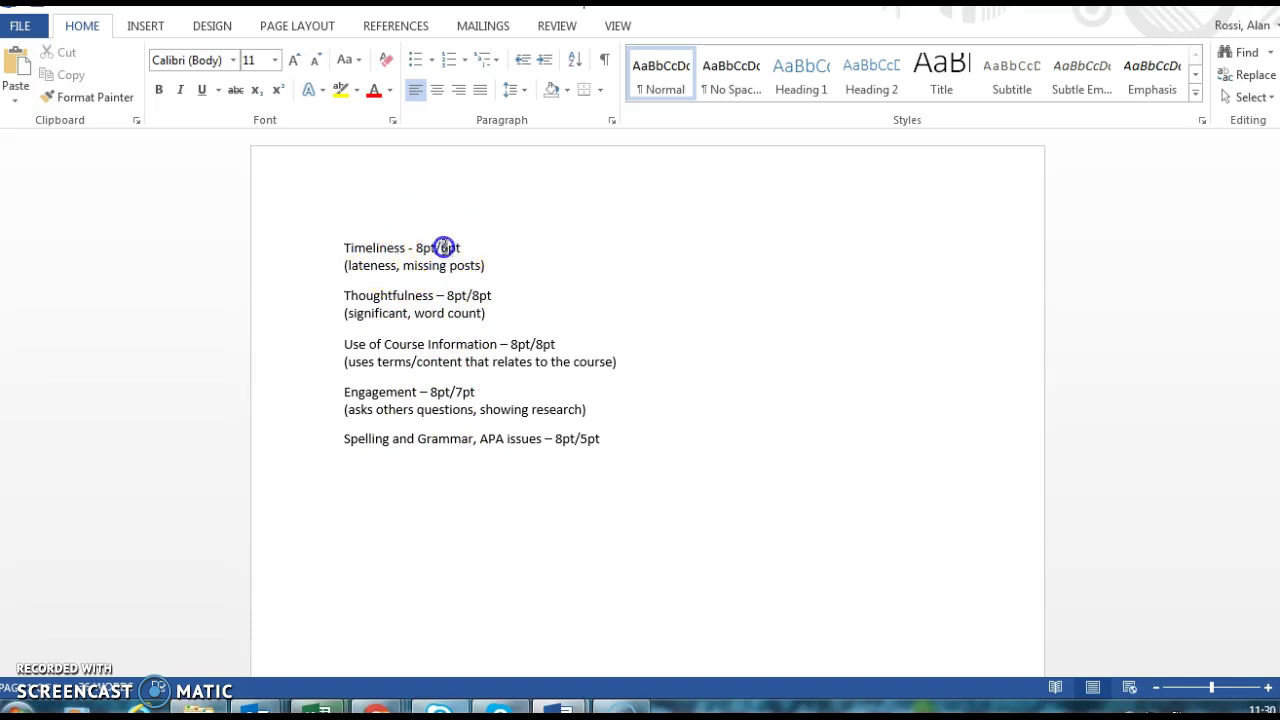
{"action": "double_click", "coordinate": [443, 247]}
{"action": "type", "text": "8pt"}
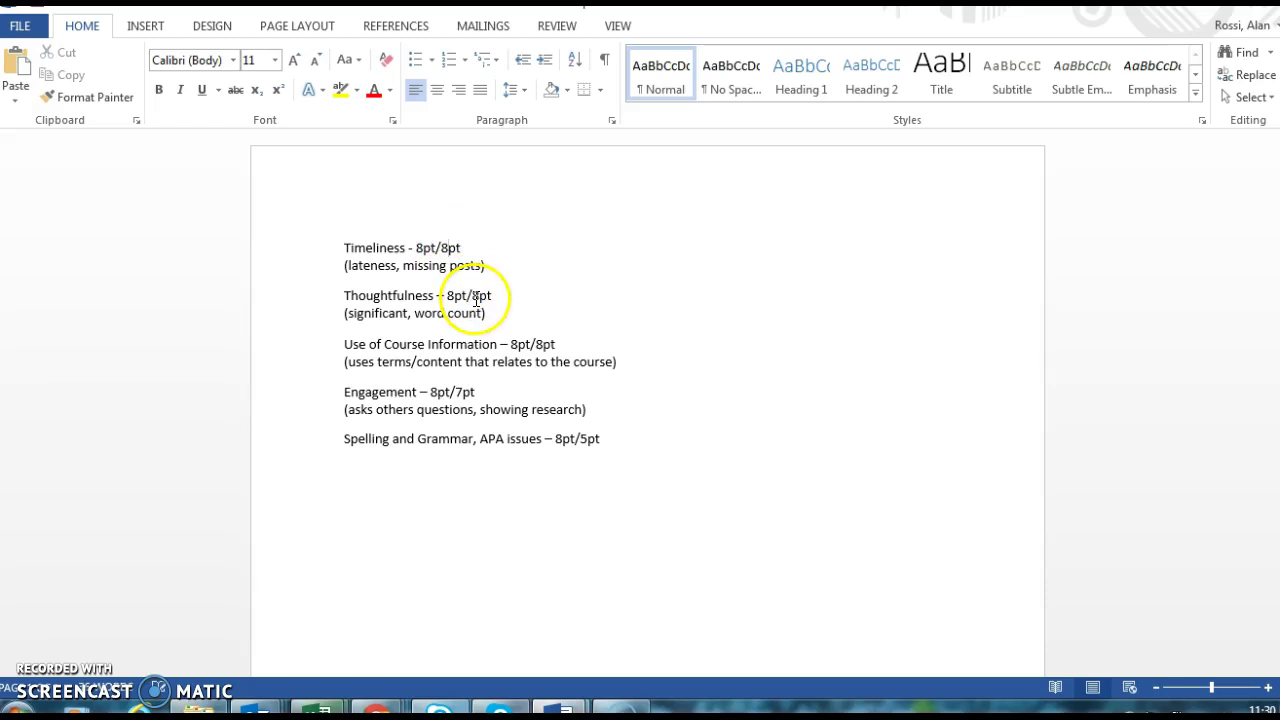
{"action": "left_click", "coordinate": [459, 391]}
{"action": "double_click", "coordinate": [459, 391]}
{"action": "type", "text": "8pt"}
{"action": "left_click", "coordinate": [584, 440]}
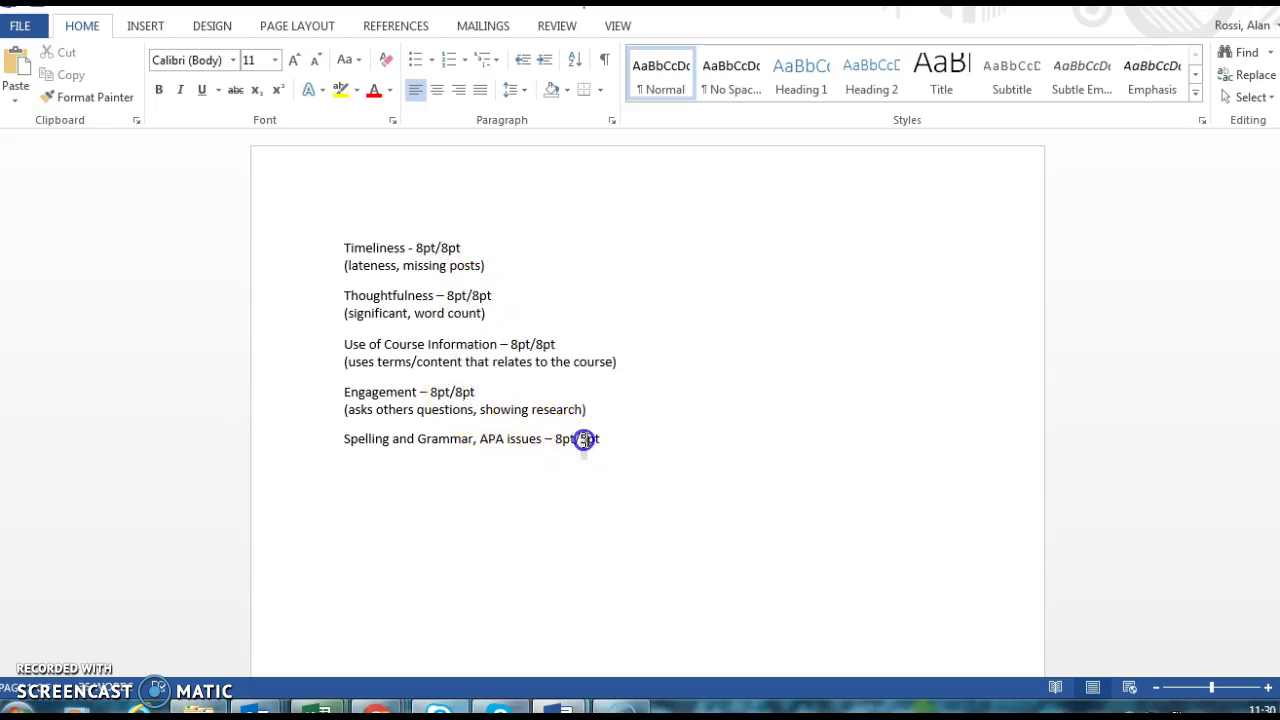
{"action": "left_click", "coordinate": [609, 477]}
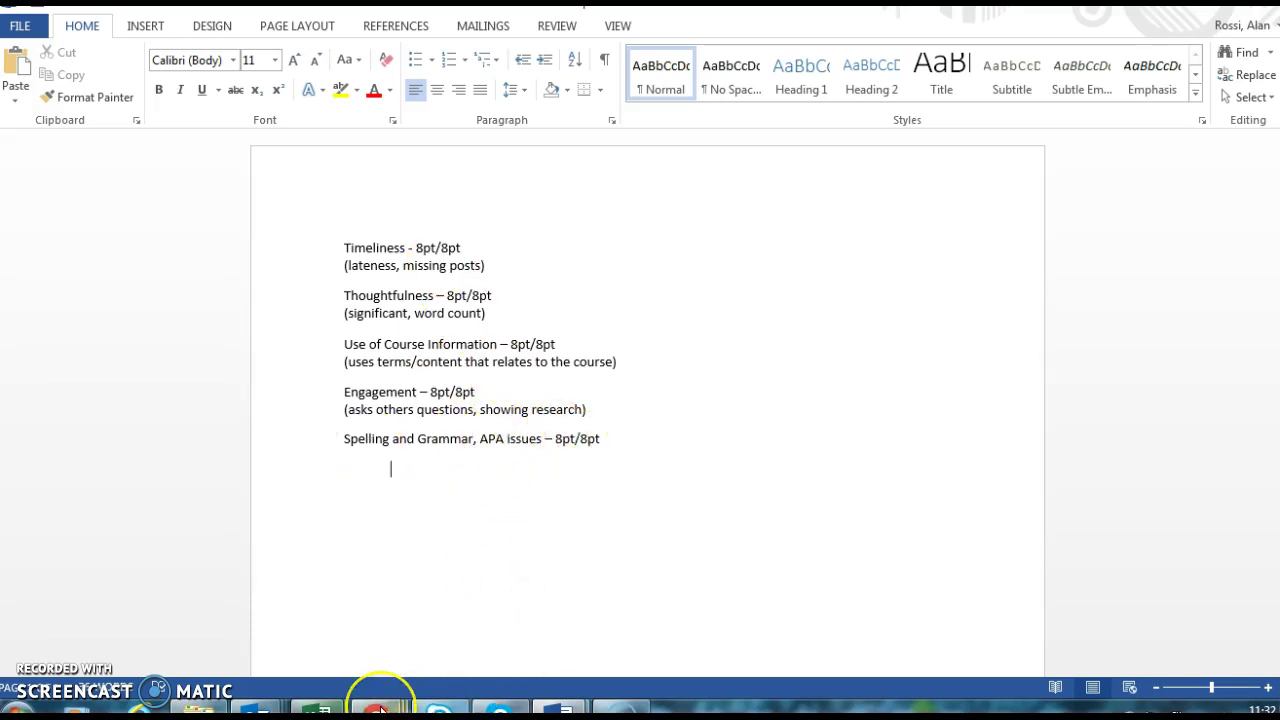
Switch back to the Blackboard course in Chrome and open its Full Grade Center
{"action": "mouse_move", "coordinate": [380, 708]}
{"action": "left_click", "coordinate": [546, 660]}
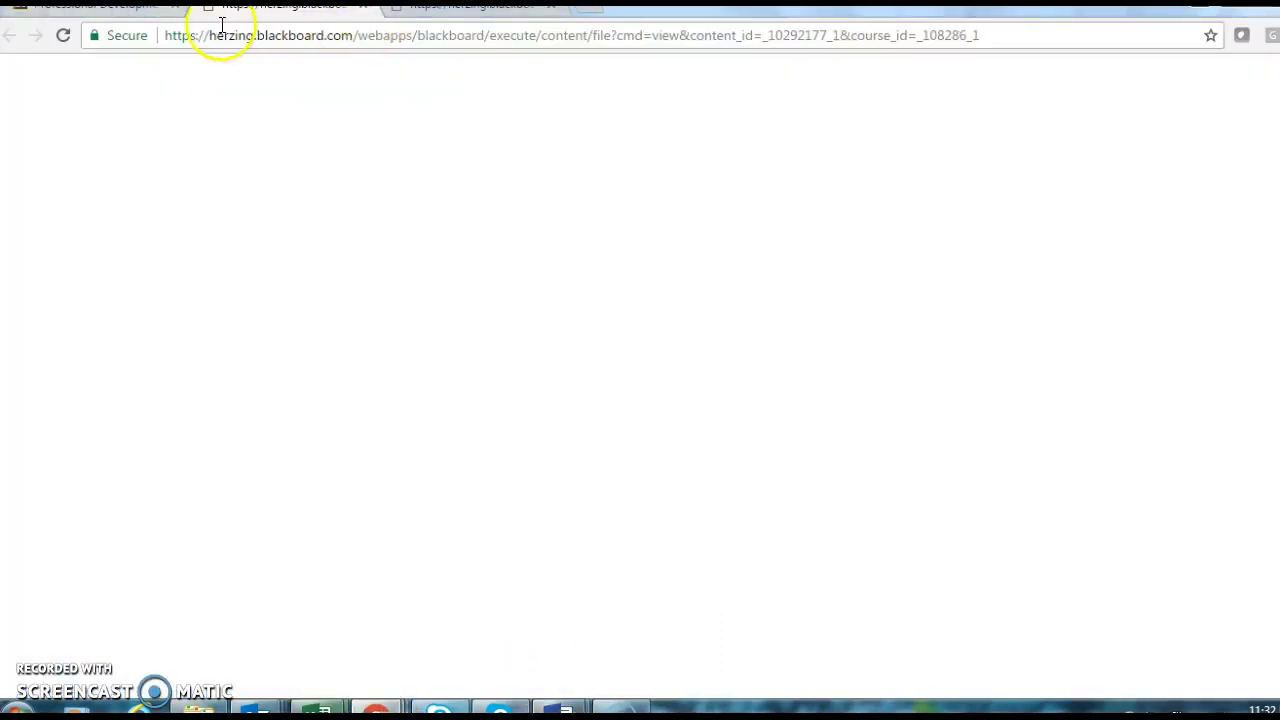
{"action": "left_click", "coordinate": [153, 20]}
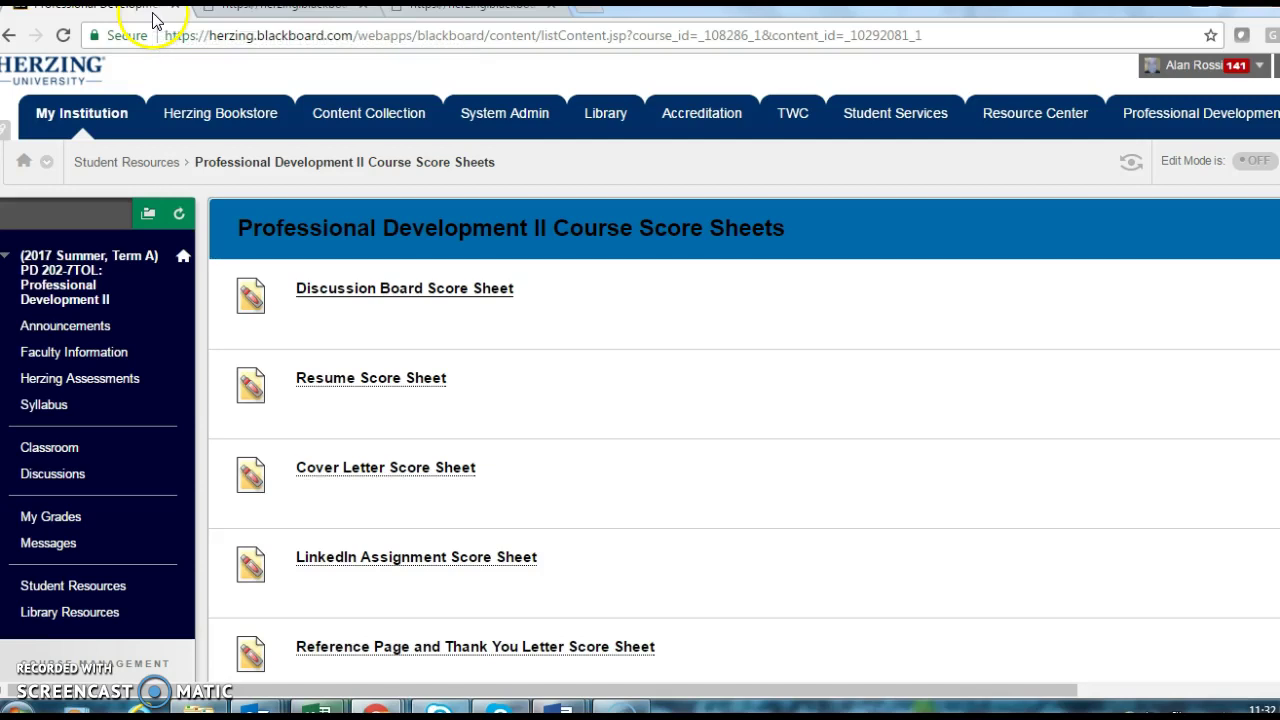
{"action": "scroll", "coordinate": [128, 665], "scroll_direction": "down", "scroll_amount": 3}
{"action": "scroll", "coordinate": [128, 665], "scroll_direction": "down", "scroll_amount": 2}
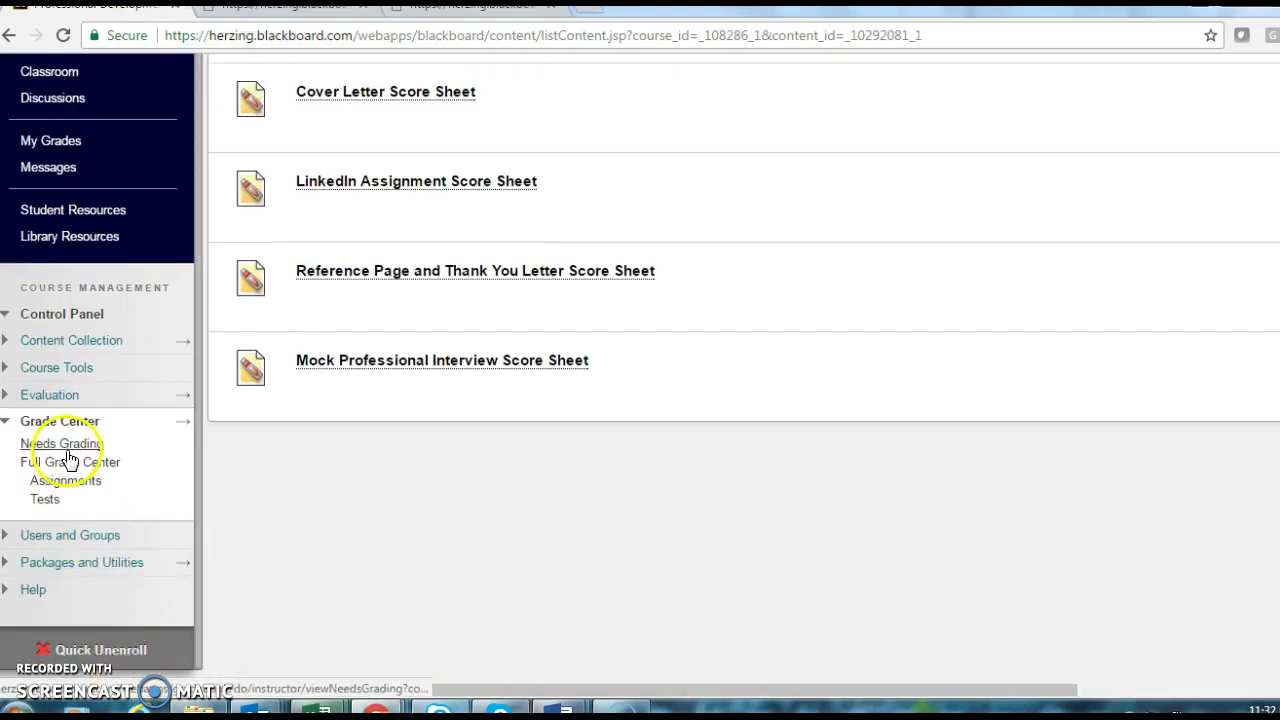
{"action": "left_click", "coordinate": [69, 463]}
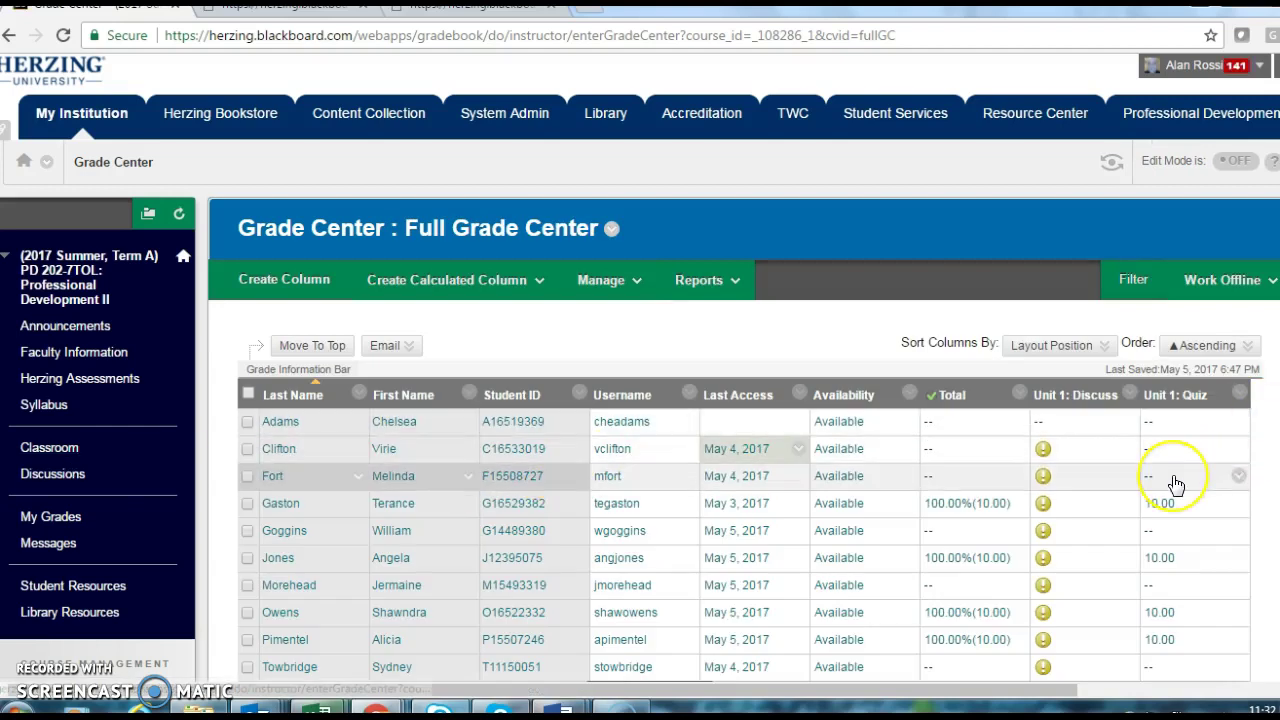
Try to enter a grade of 0 for the third student in the Unit 1: Quiz column
{"action": "scroll", "coordinate": [1171, 486], "scroll_direction": "down", "scroll_amount": 2}
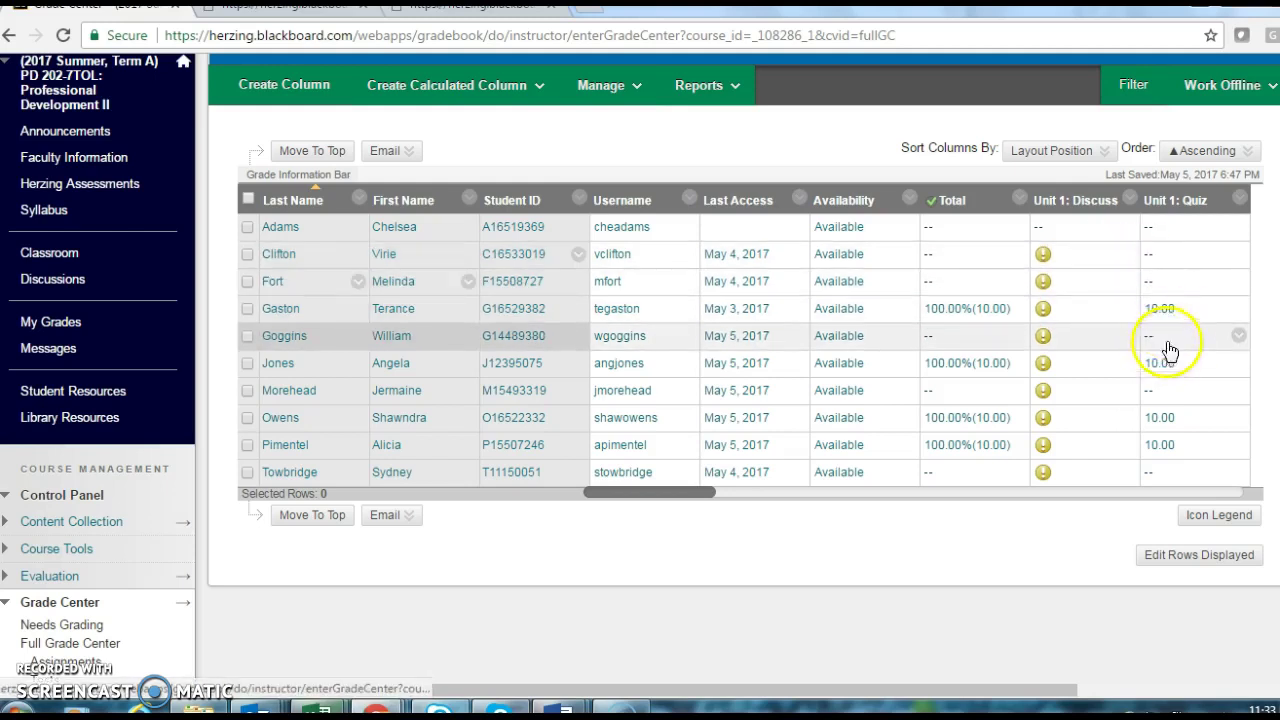
{"action": "left_click", "coordinate": [1168, 284]}
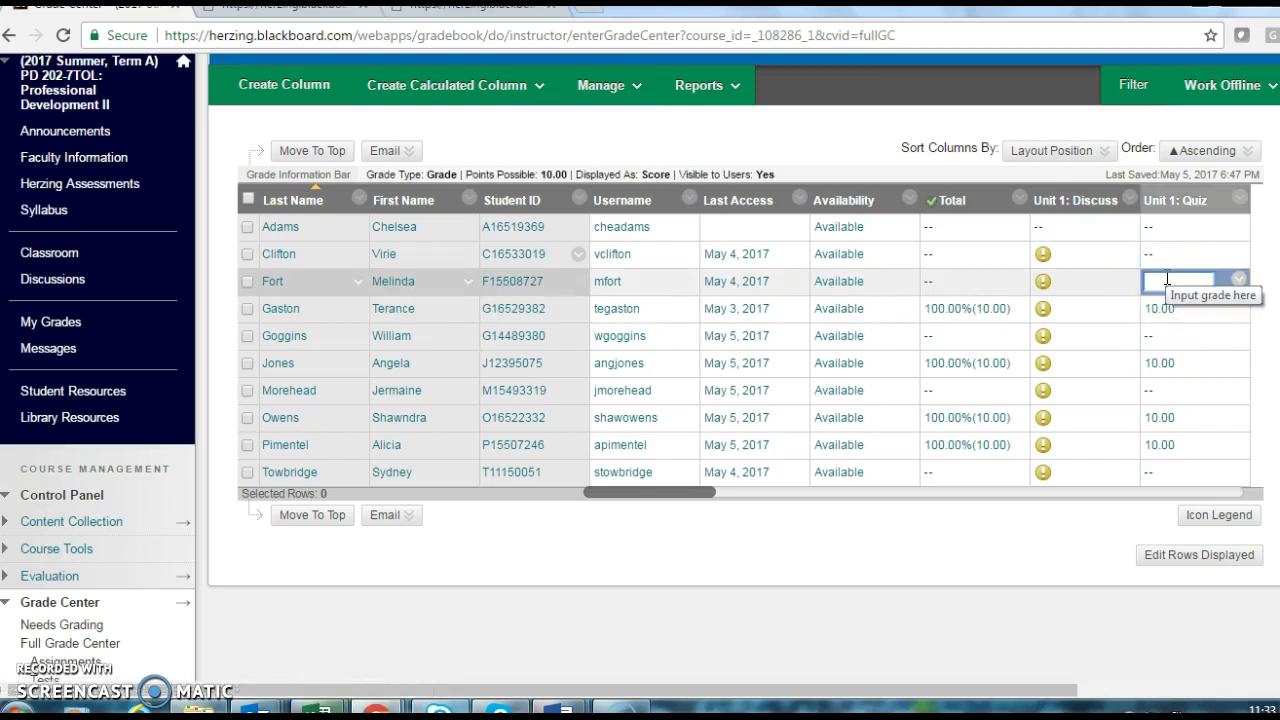
{"action": "left_click", "coordinate": [1170, 285]}
{"action": "type", "text": "0"}
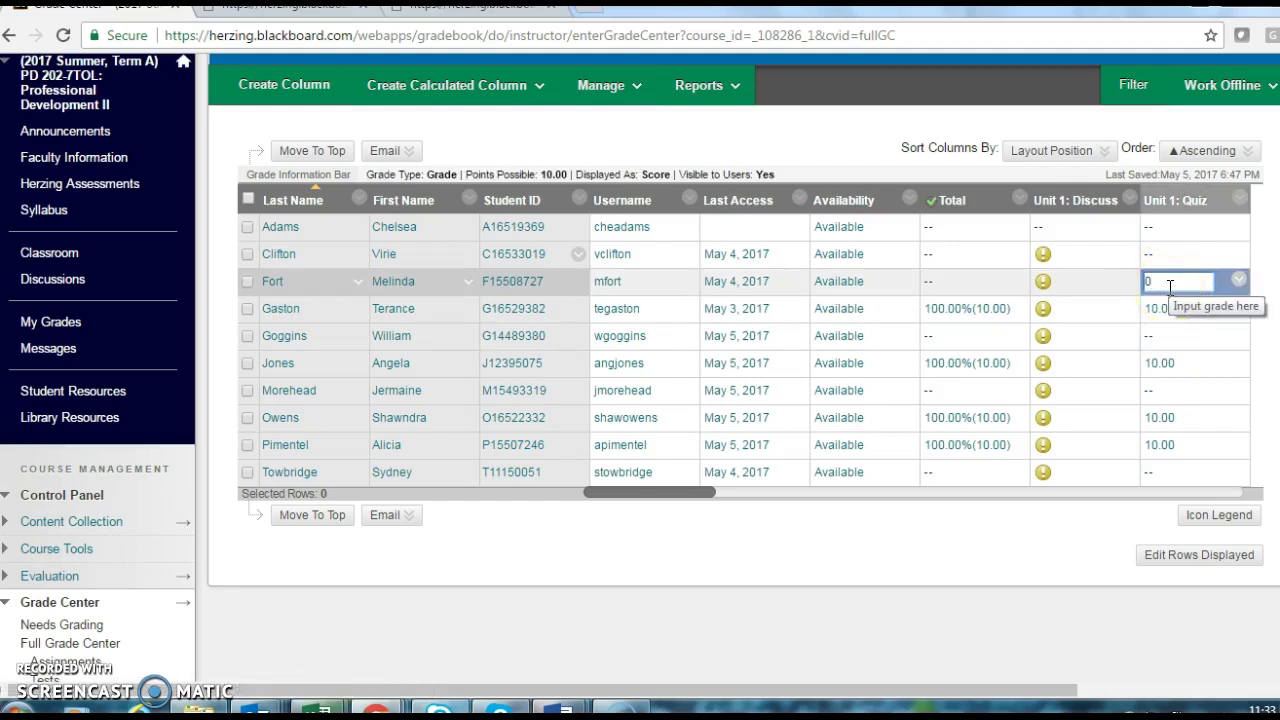
Open the first student's Unit 1: Discuss grade for entry and leave it blank
{"action": "left_click", "coordinate": [1049, 228]}
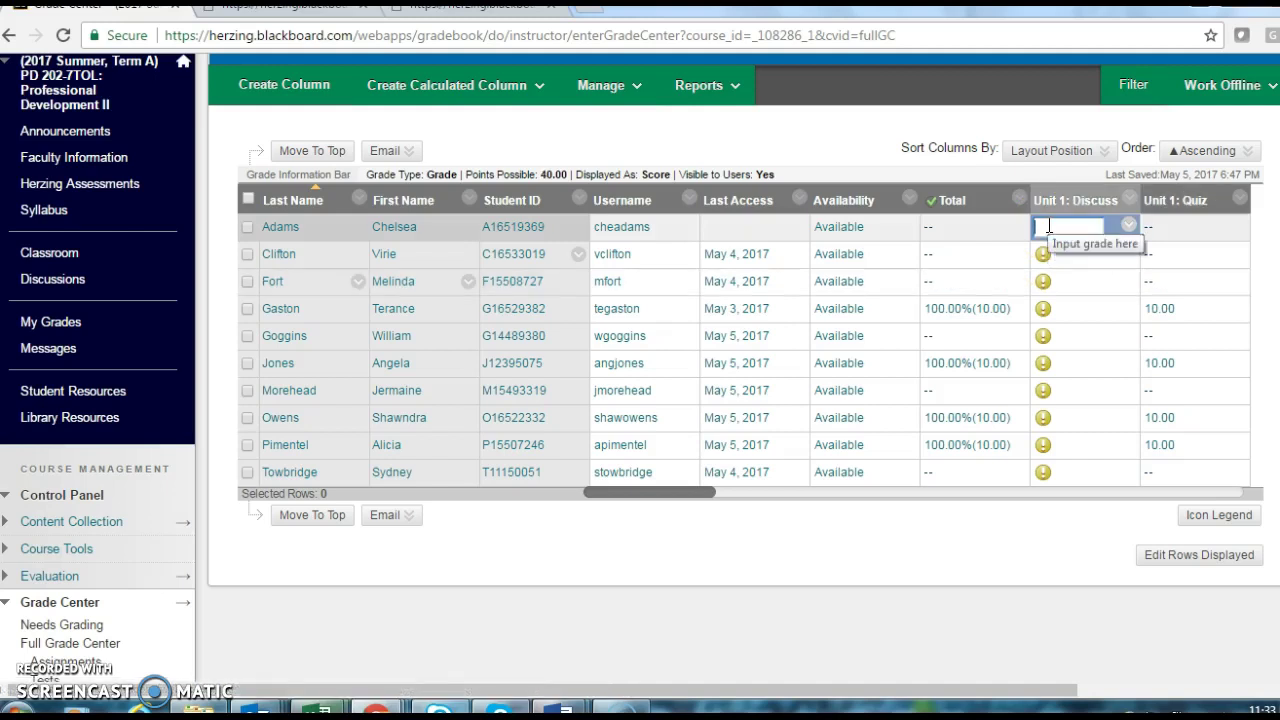
{"action": "key", "text": "BackSpace"}
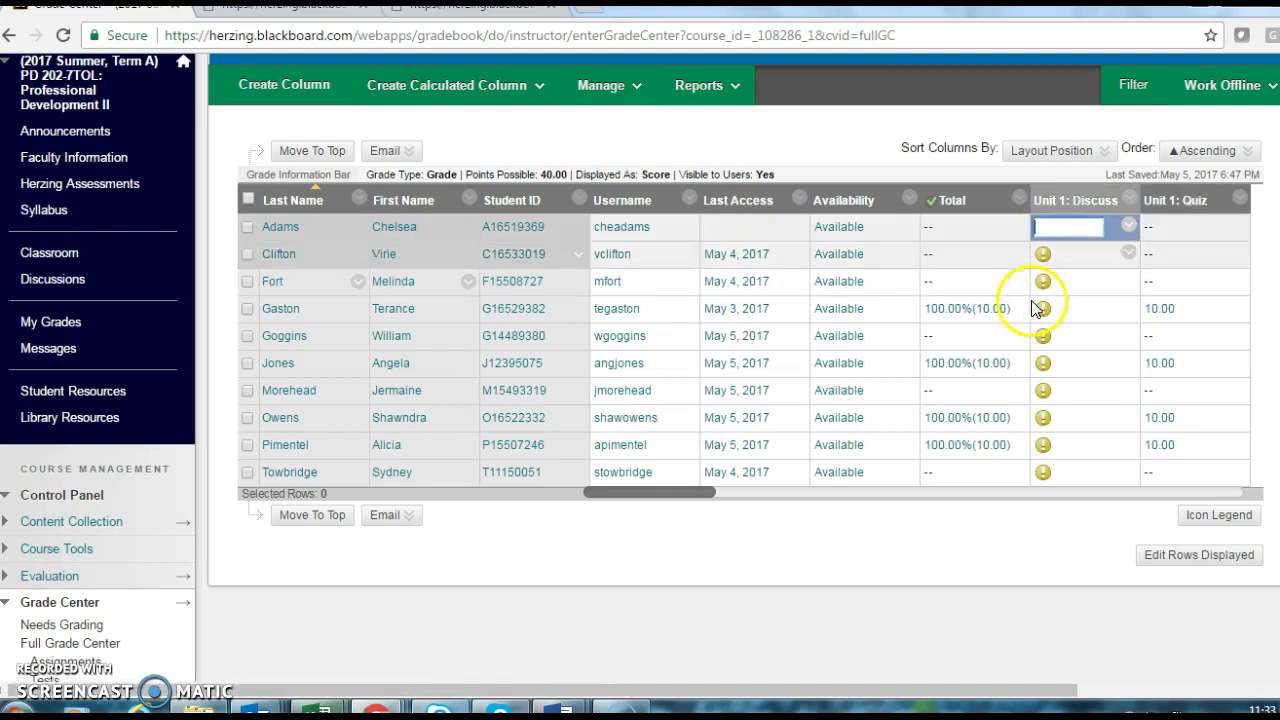
{"action": "left_click", "coordinate": [1063, 226]}
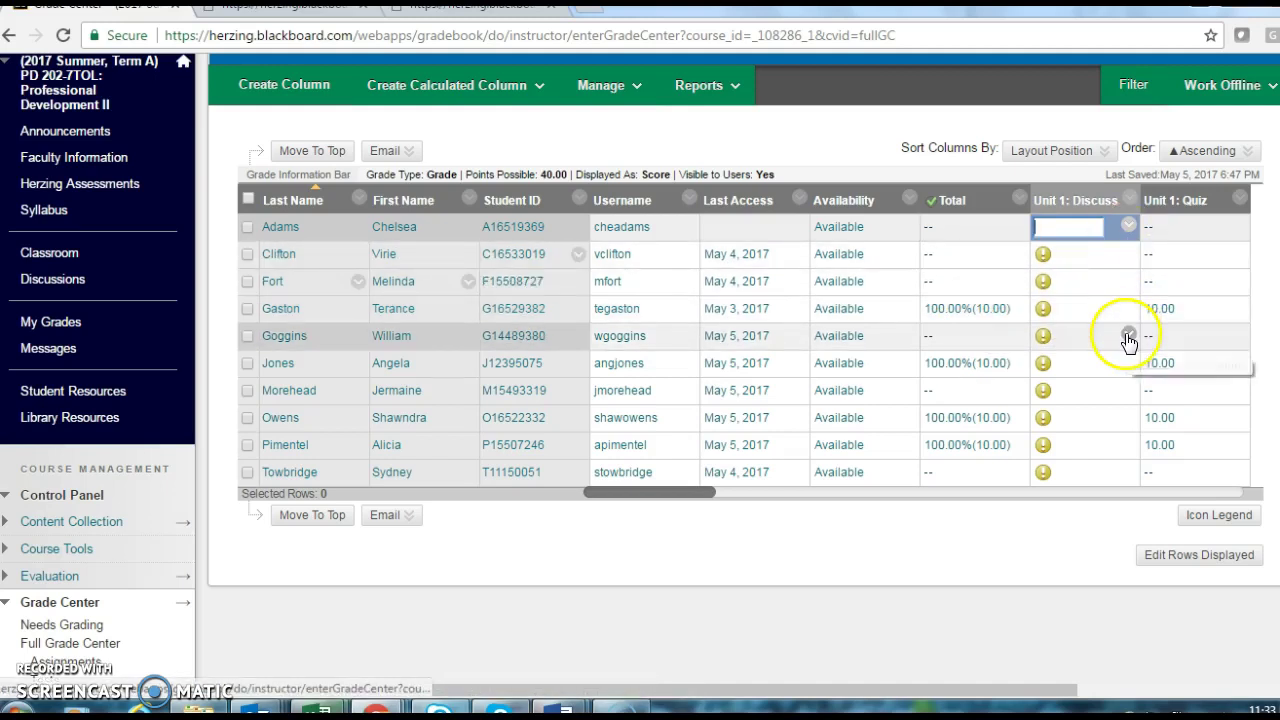
Open Grade User Activity for the fifth student's Unit 1: Discuss entry and skim the submitted posts
{"action": "left_click", "coordinate": [1128, 336]}
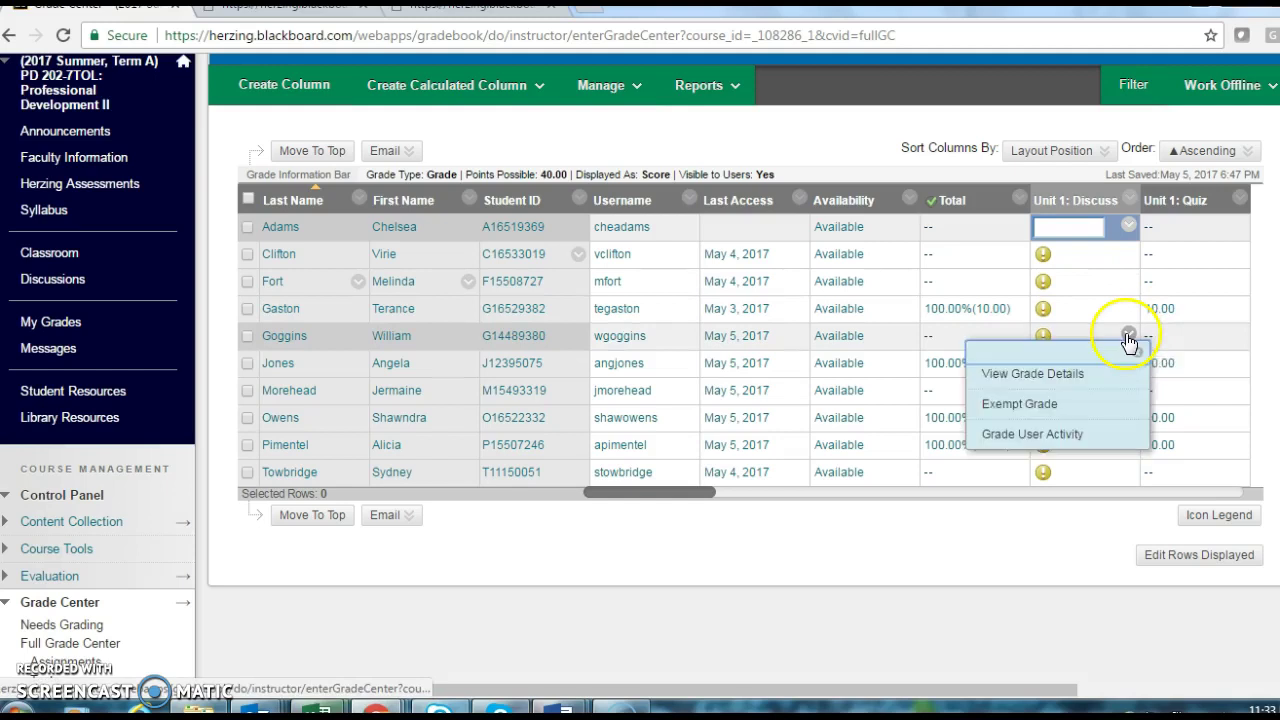
{"action": "left_click", "coordinate": [1050, 433]}
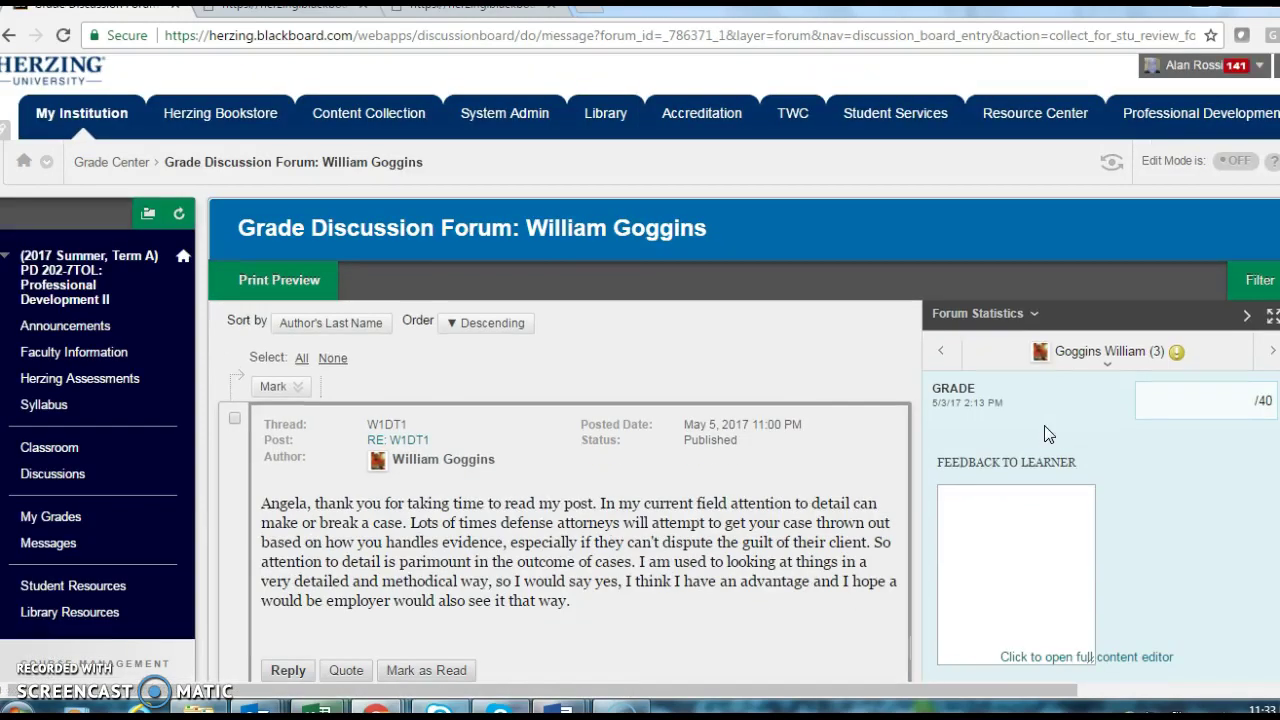
{"action": "left_click", "coordinate": [1043, 408]}
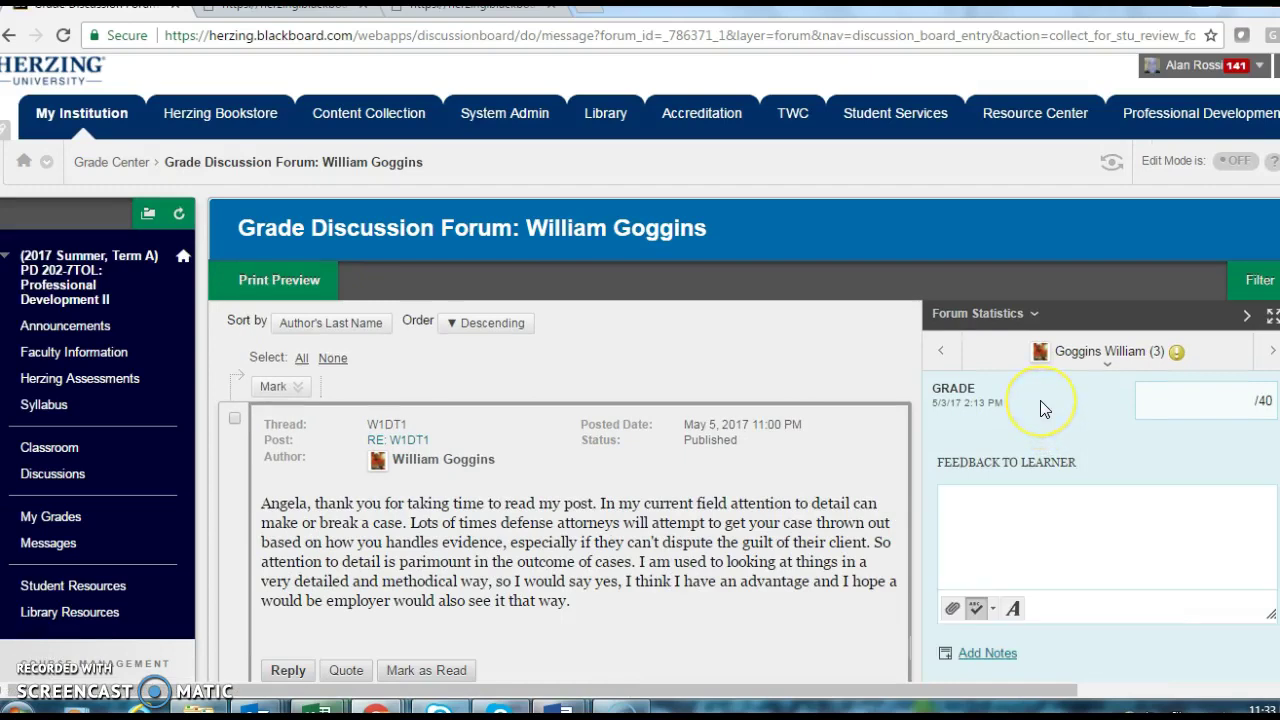
{"action": "scroll", "coordinate": [1043, 408], "scroll_direction": "down", "scroll_amount": 8}
{"action": "scroll", "coordinate": [1043, 408], "scroll_direction": "down", "scroll_amount": 2}
{"action": "scroll", "coordinate": [1043, 408], "scroll_direction": "up", "scroll_amount": 10}
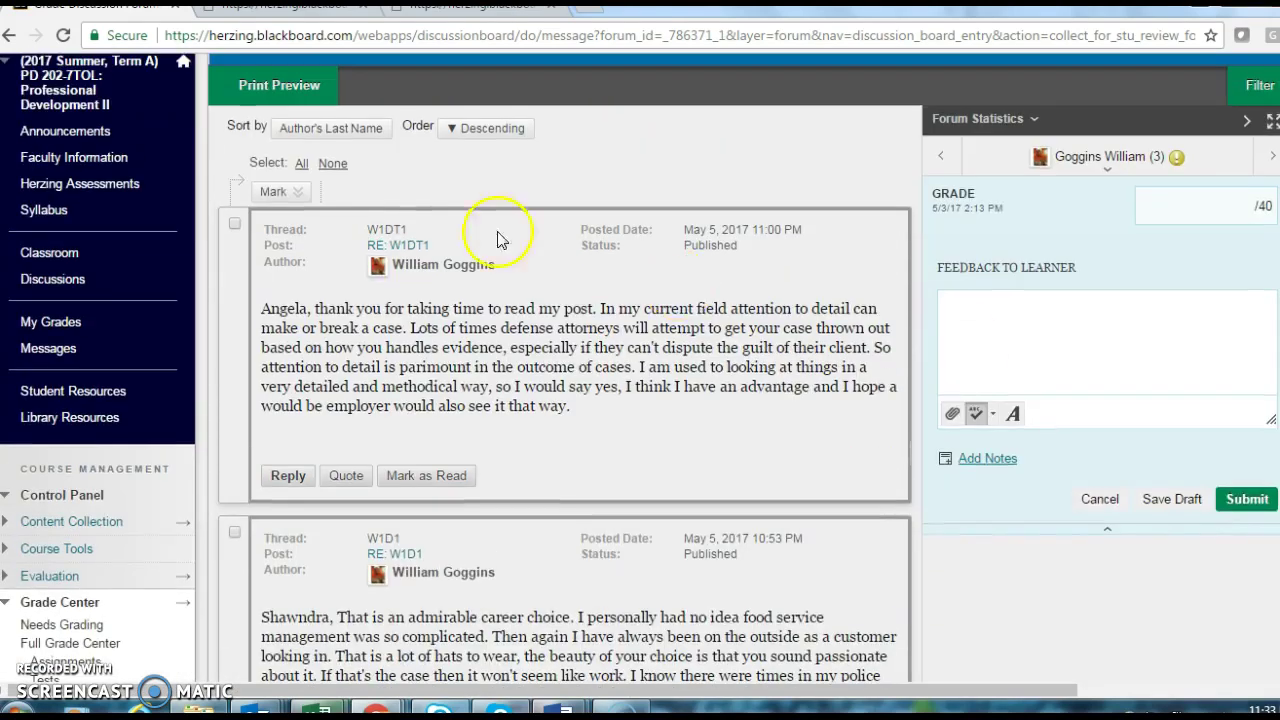
Return to the Full Grade Center and reopen Grade User Activity for the fifth student's Unit 1: Discuss entry
{"action": "left_click", "coordinate": [9, 35]}
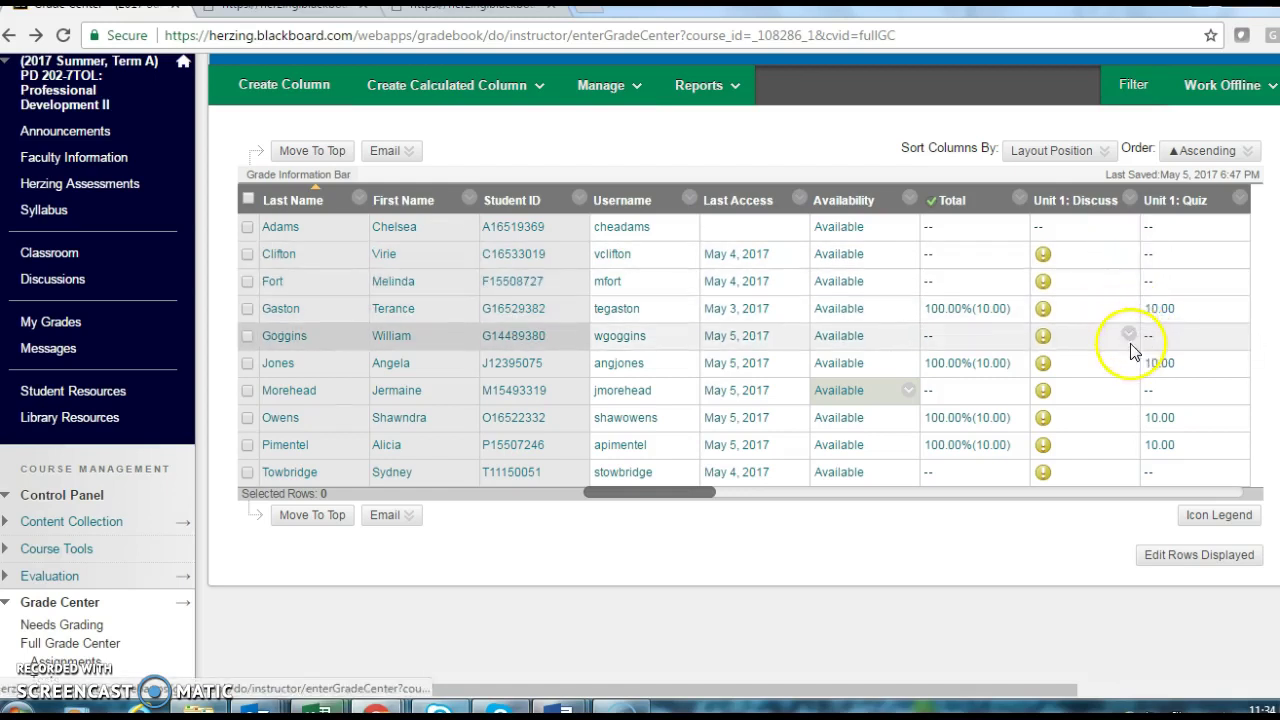
{"action": "left_click", "coordinate": [1130, 336]}
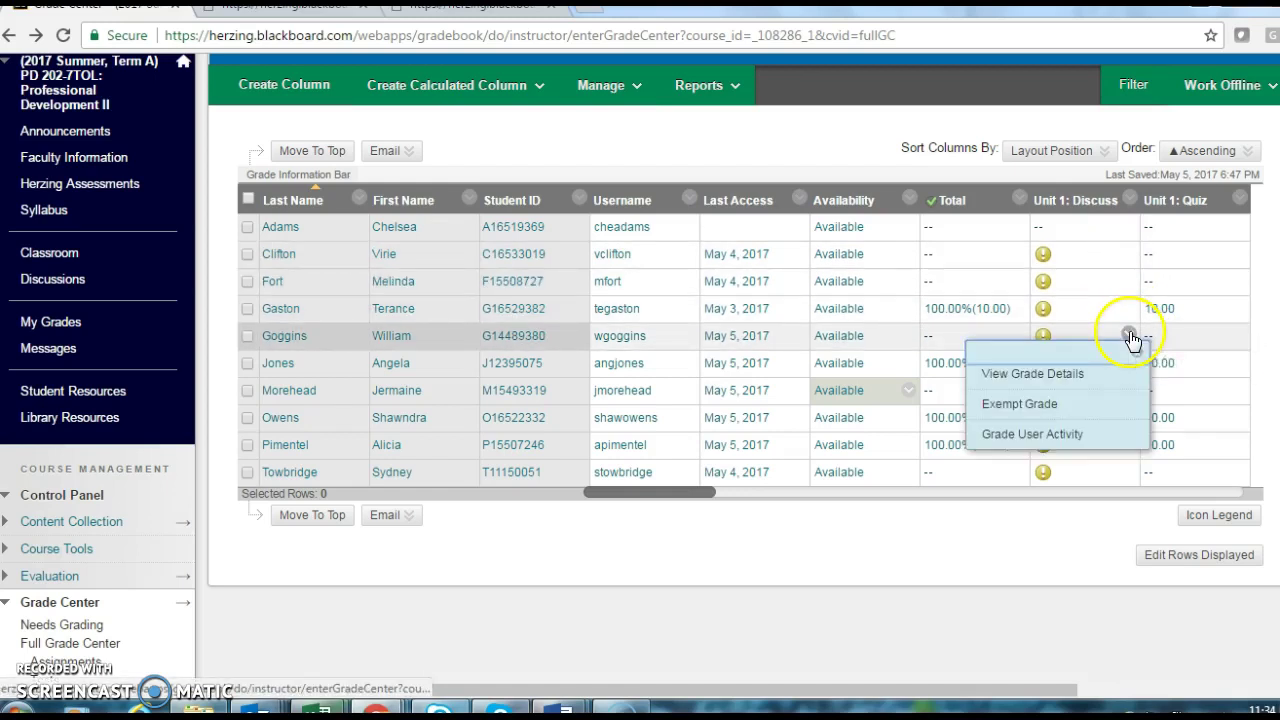
{"action": "left_click", "coordinate": [1044, 437]}
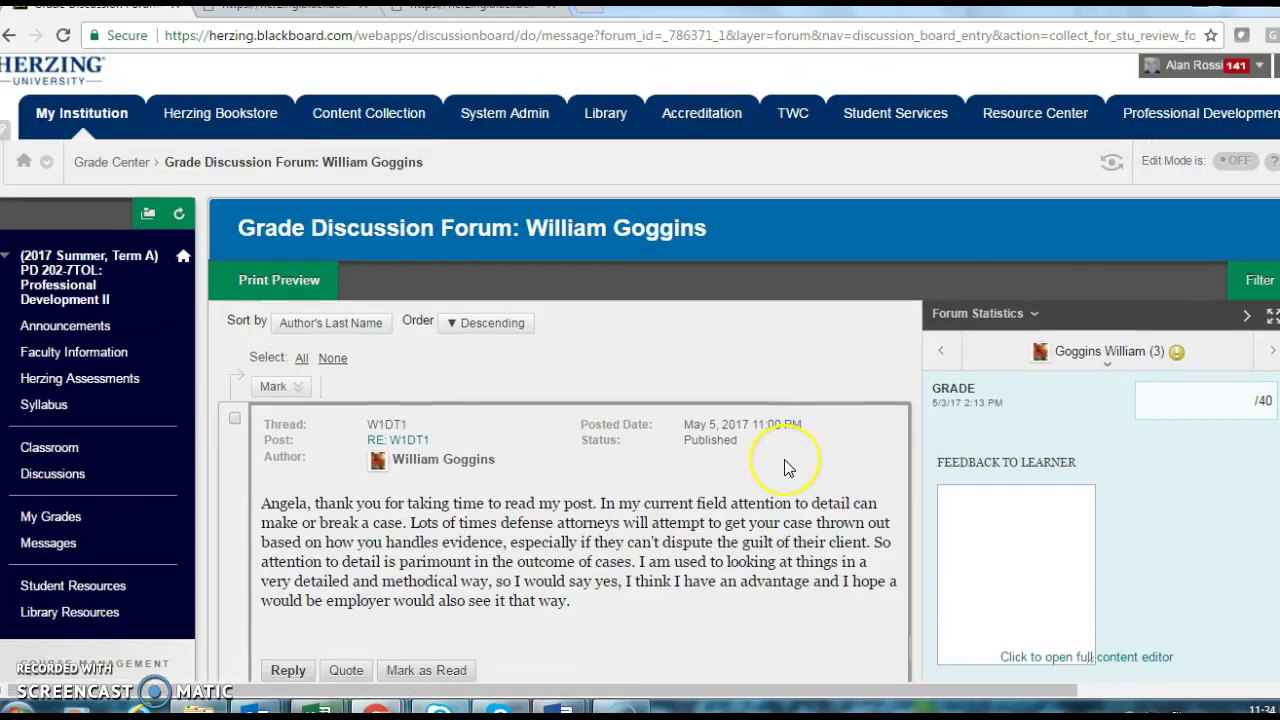
Review the student's initial W1DT1 post and both follow-up replies, checking their content, writing and posted dates
{"action": "scroll", "coordinate": [784, 465], "scroll_direction": "down", "scroll_amount": 3}
{"action": "scroll", "coordinate": [784, 459], "scroll_direction": "down", "scroll_amount": 9}
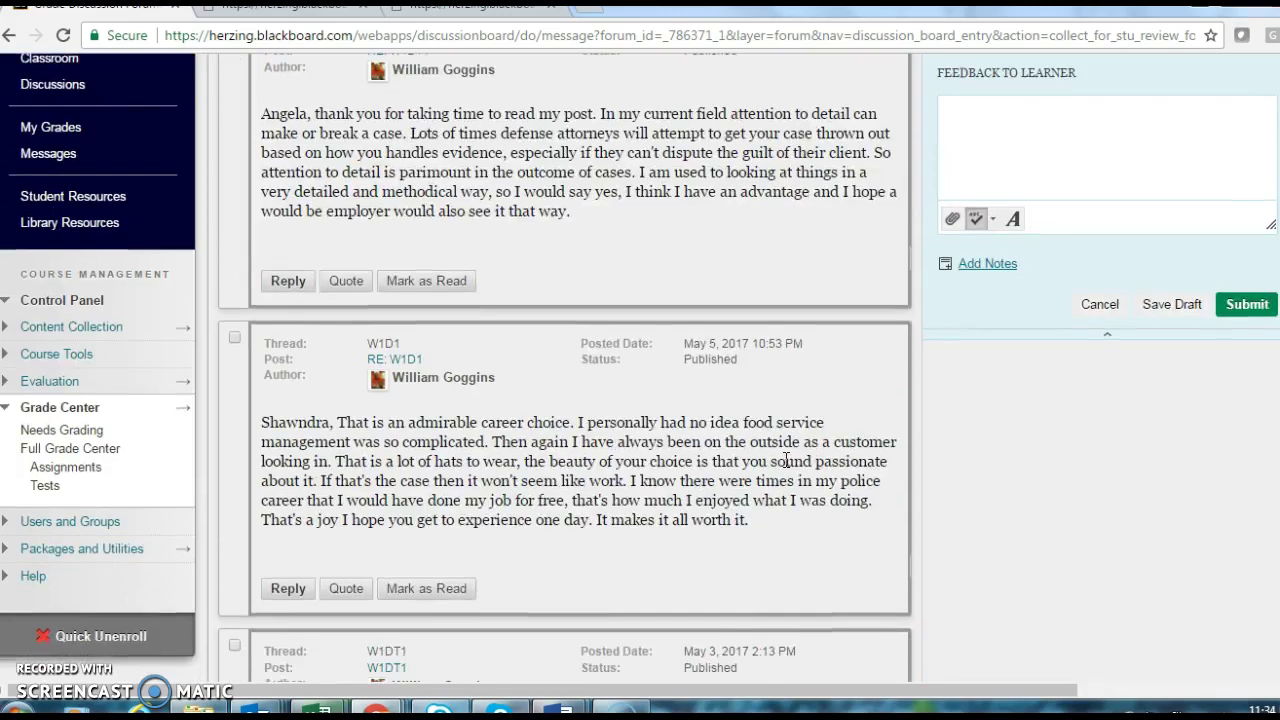
{"action": "scroll", "coordinate": [788, 467], "scroll_direction": "up", "scroll_amount": 10}
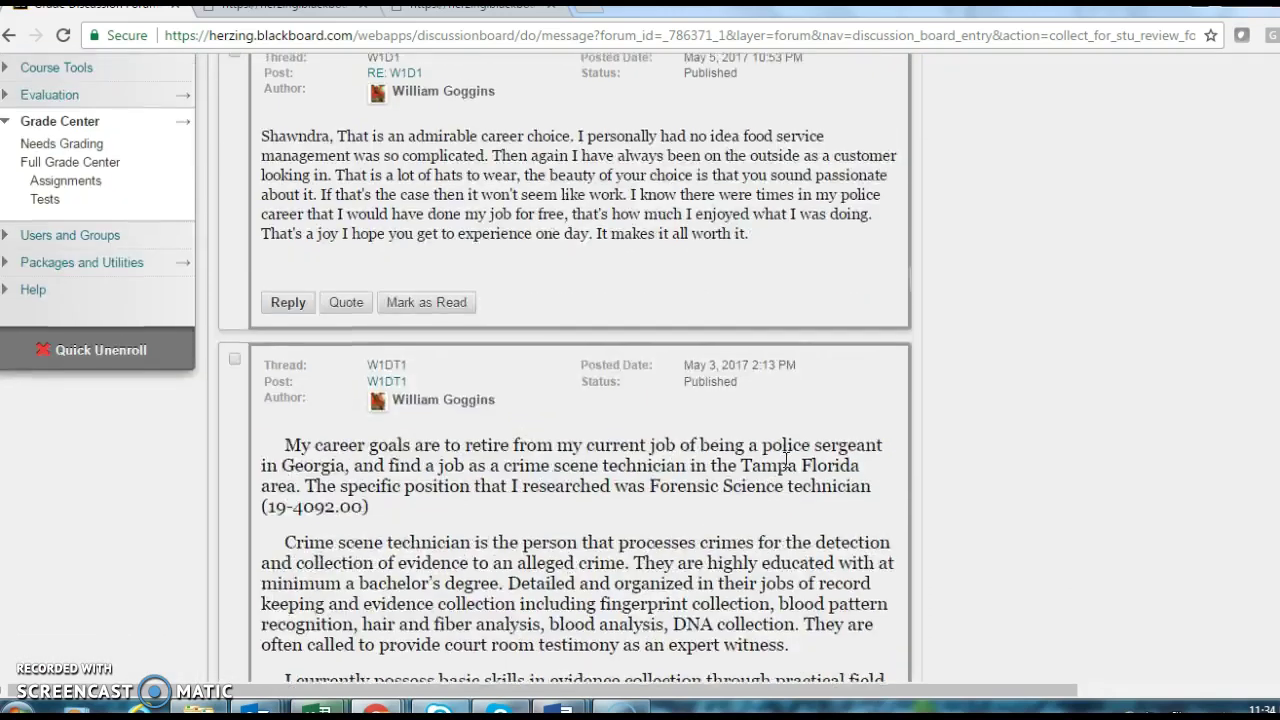
{"action": "scroll", "coordinate": [784, 461], "scroll_direction": "down", "scroll_amount": 9}
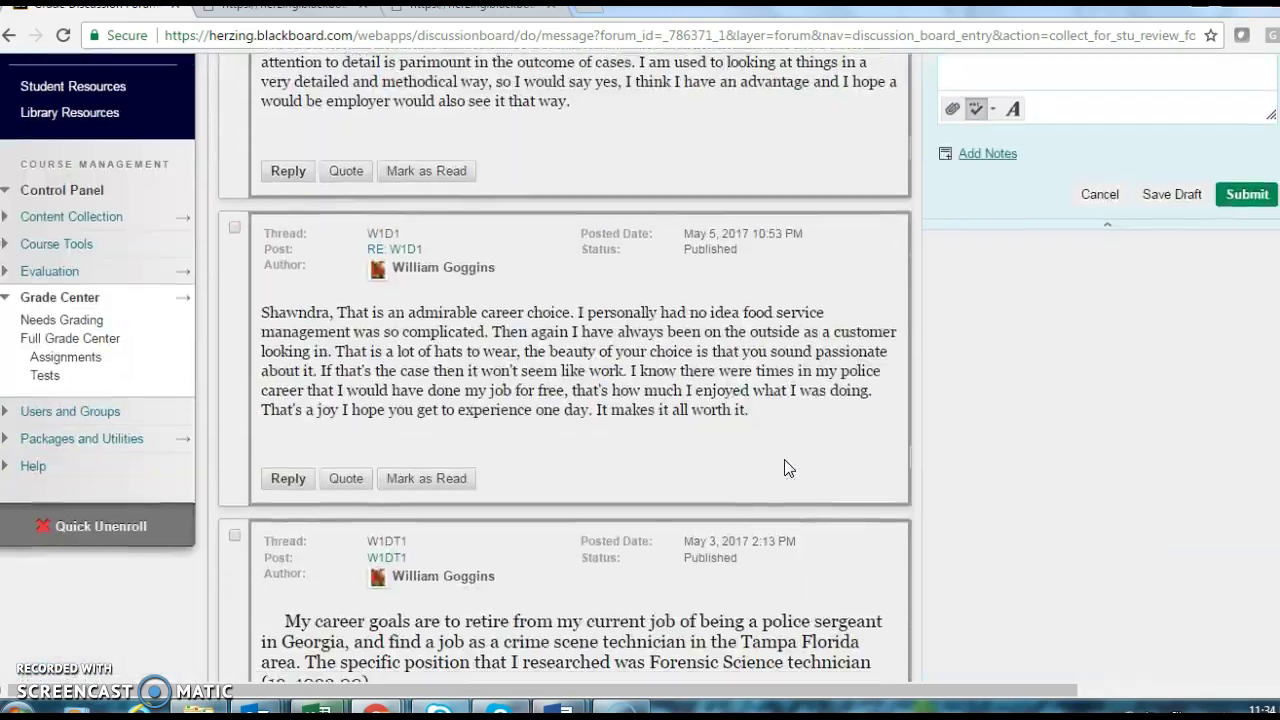
{"action": "scroll", "coordinate": [784, 459], "scroll_direction": "up", "scroll_amount": 9}
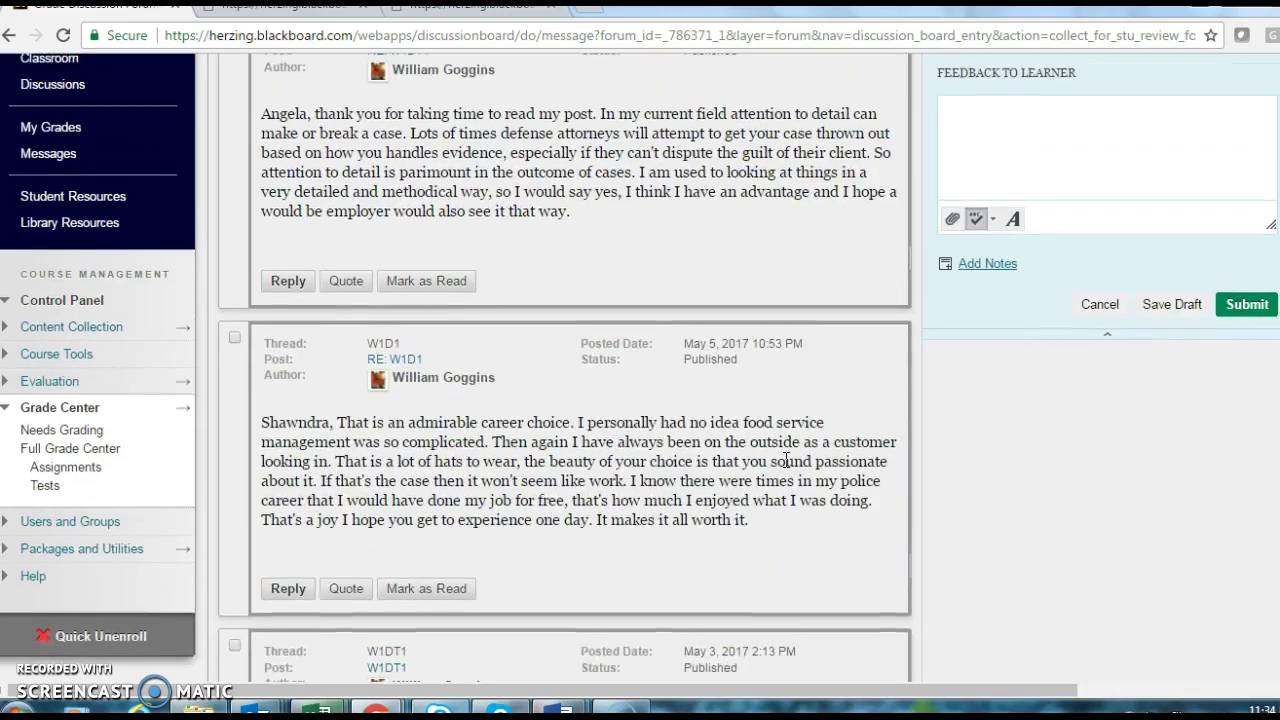
{"action": "scroll", "coordinate": [784, 459], "scroll_direction": "down", "scroll_amount": 3}
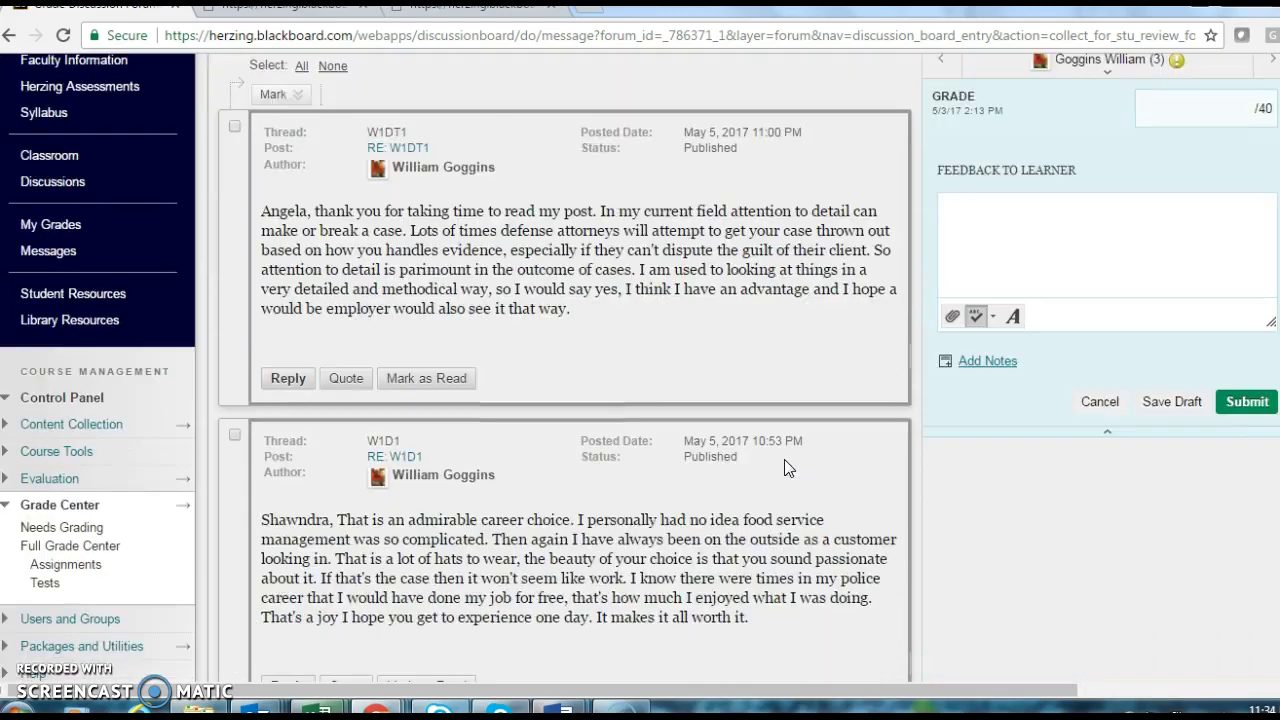
{"action": "scroll", "coordinate": [786, 459], "scroll_direction": "down", "scroll_amount": 2}
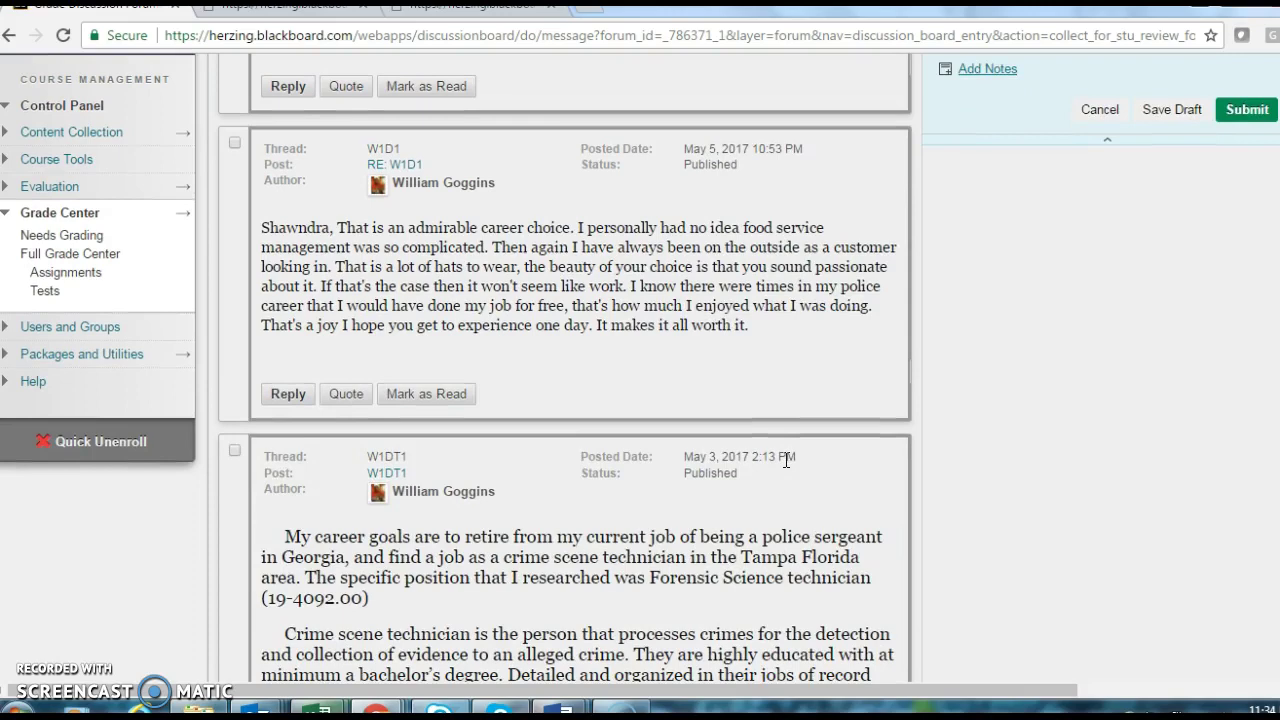
{"action": "scroll", "coordinate": [786, 459], "scroll_direction": "up", "scroll_amount": 5}
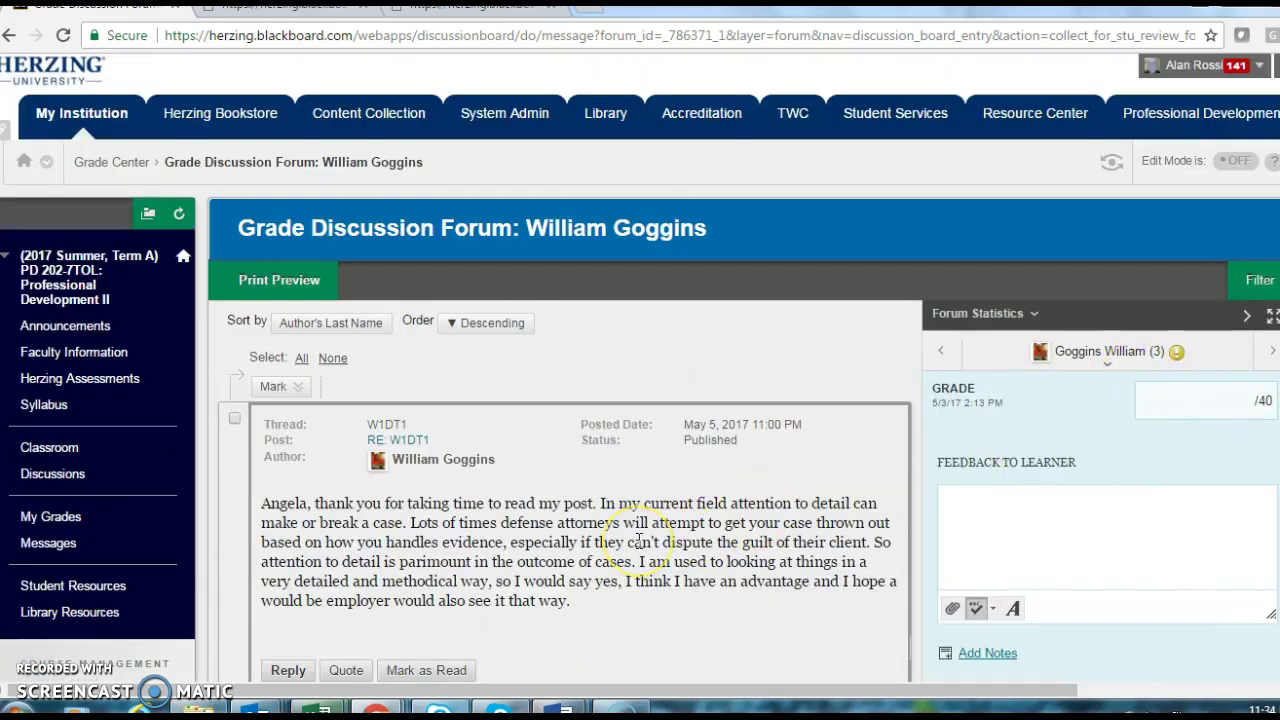
{"action": "scroll", "coordinate": [637, 540], "scroll_direction": "down", "scroll_amount": 6}
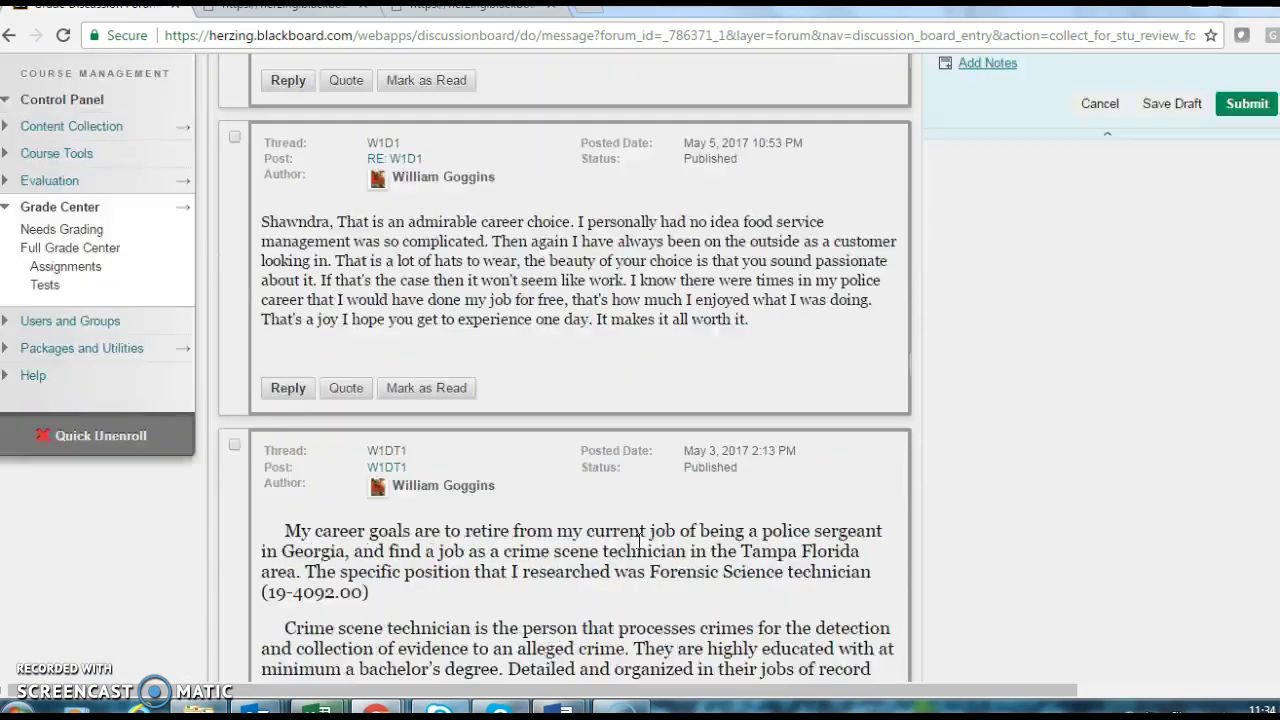
{"action": "scroll", "coordinate": [637, 540], "scroll_direction": "up", "scroll_amount": 6}
{"action": "scroll", "coordinate": [637, 540], "scroll_direction": "down", "scroll_amount": 7}
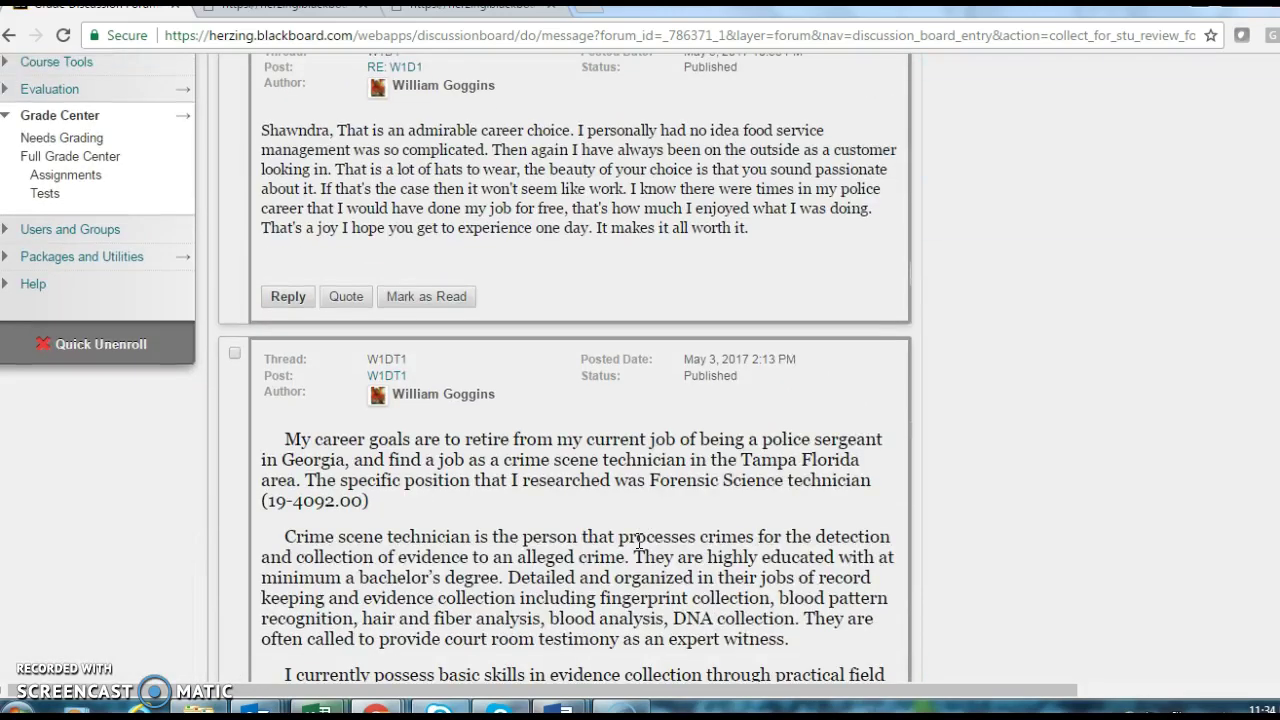
{"action": "scroll", "coordinate": [638, 540], "scroll_direction": "down", "scroll_amount": 1}
{"action": "scroll", "coordinate": [638, 541], "scroll_direction": "up", "scroll_amount": 1}
{"action": "scroll", "coordinate": [638, 541], "scroll_direction": "down", "scroll_amount": 4}
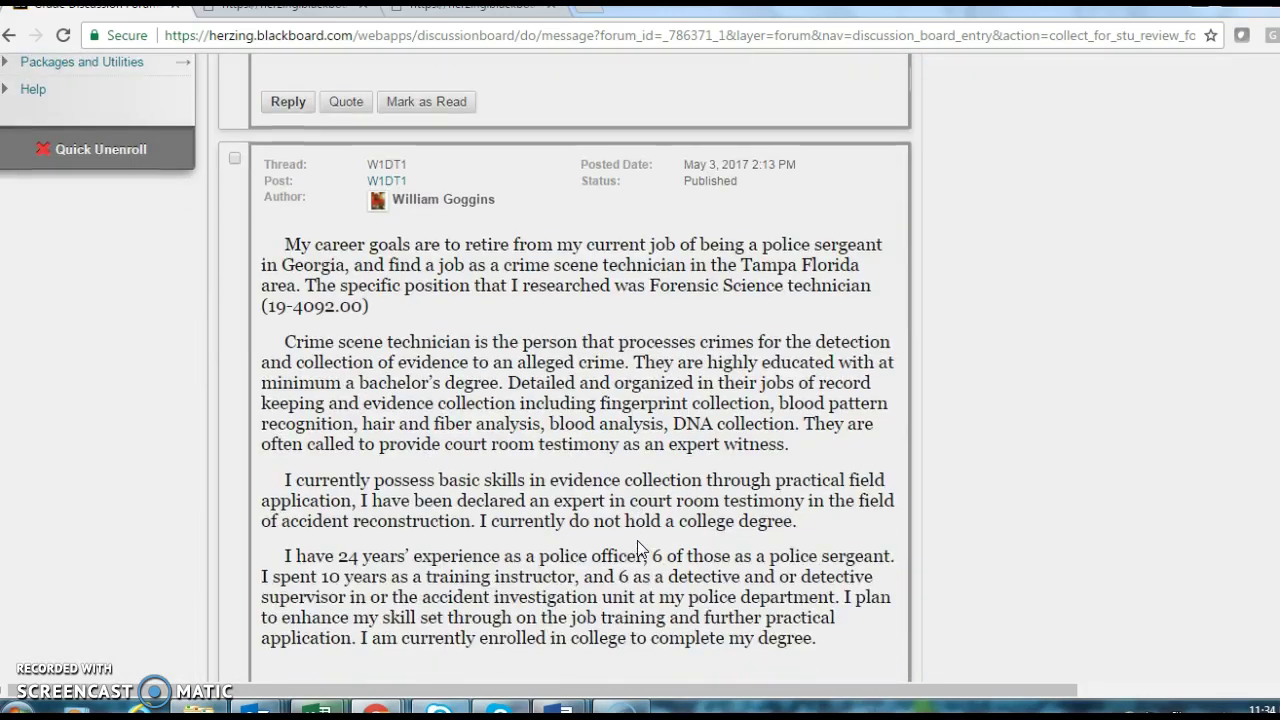
{"action": "scroll", "coordinate": [637, 540], "scroll_direction": "up", "scroll_amount": 10}
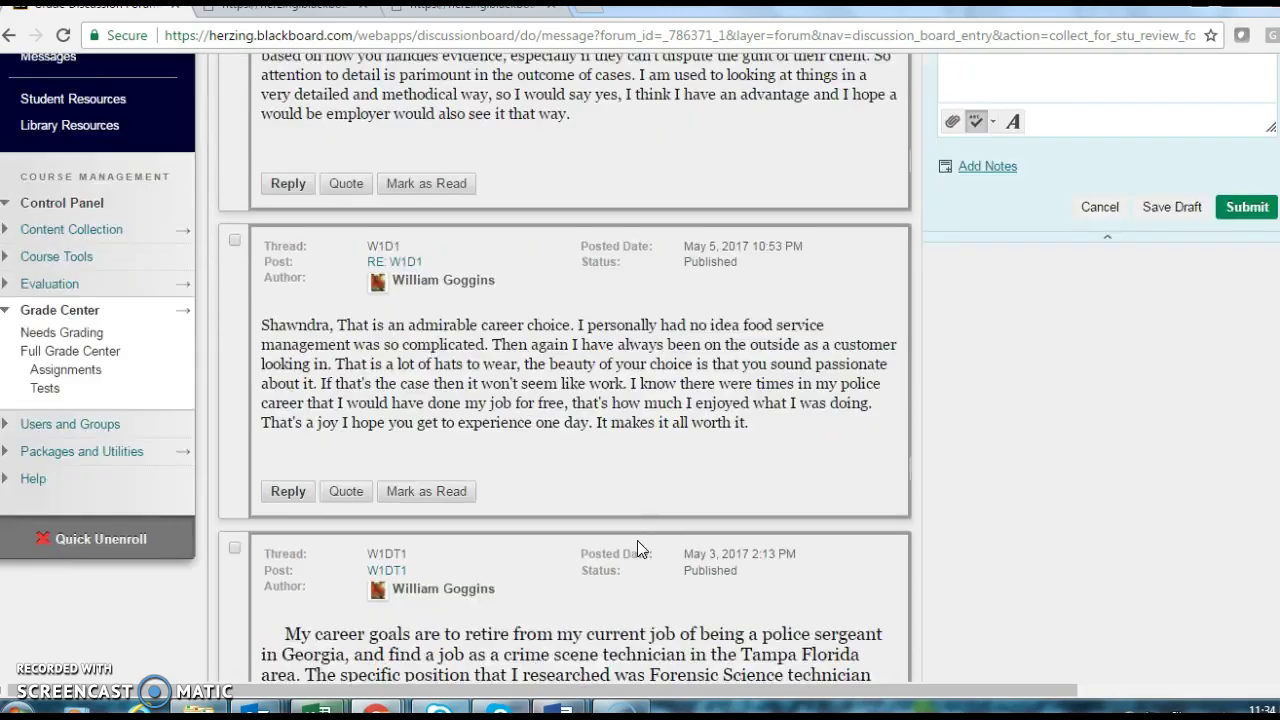
{"action": "scroll", "coordinate": [637, 540], "scroll_direction": "down", "scroll_amount": 7}
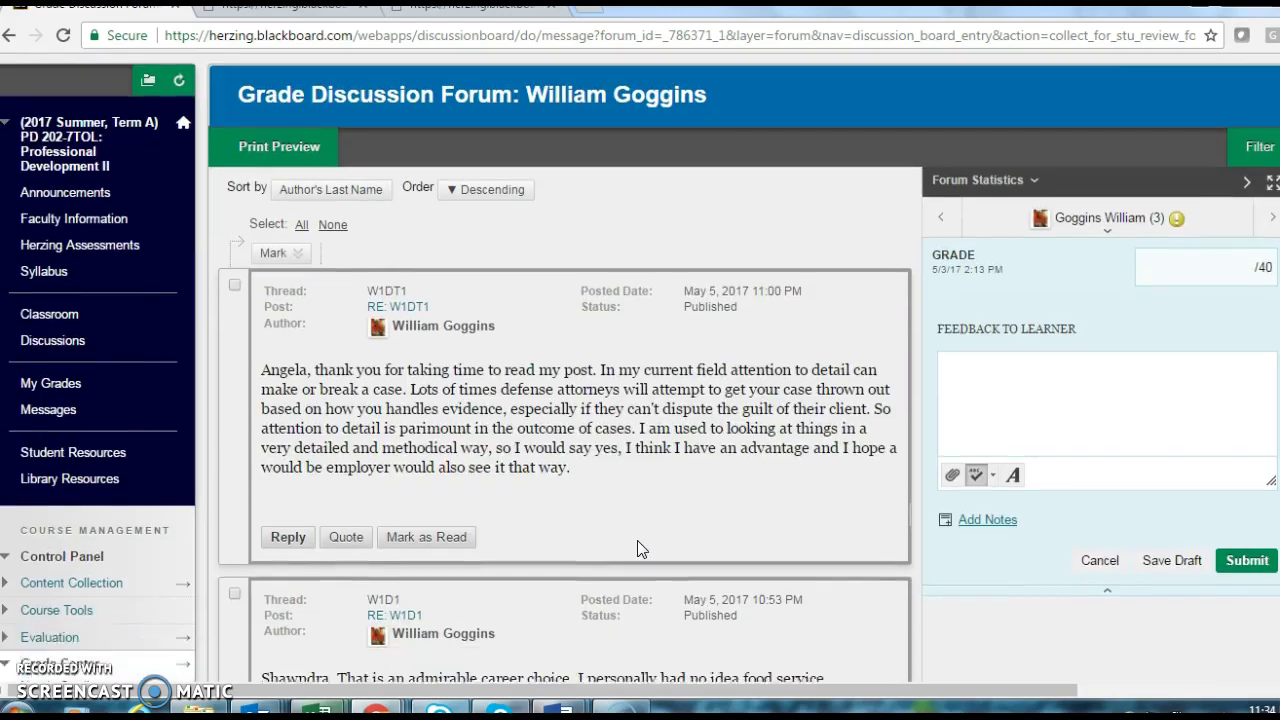
{"action": "scroll", "coordinate": [637, 540], "scroll_direction": "up", "scroll_amount": 5}
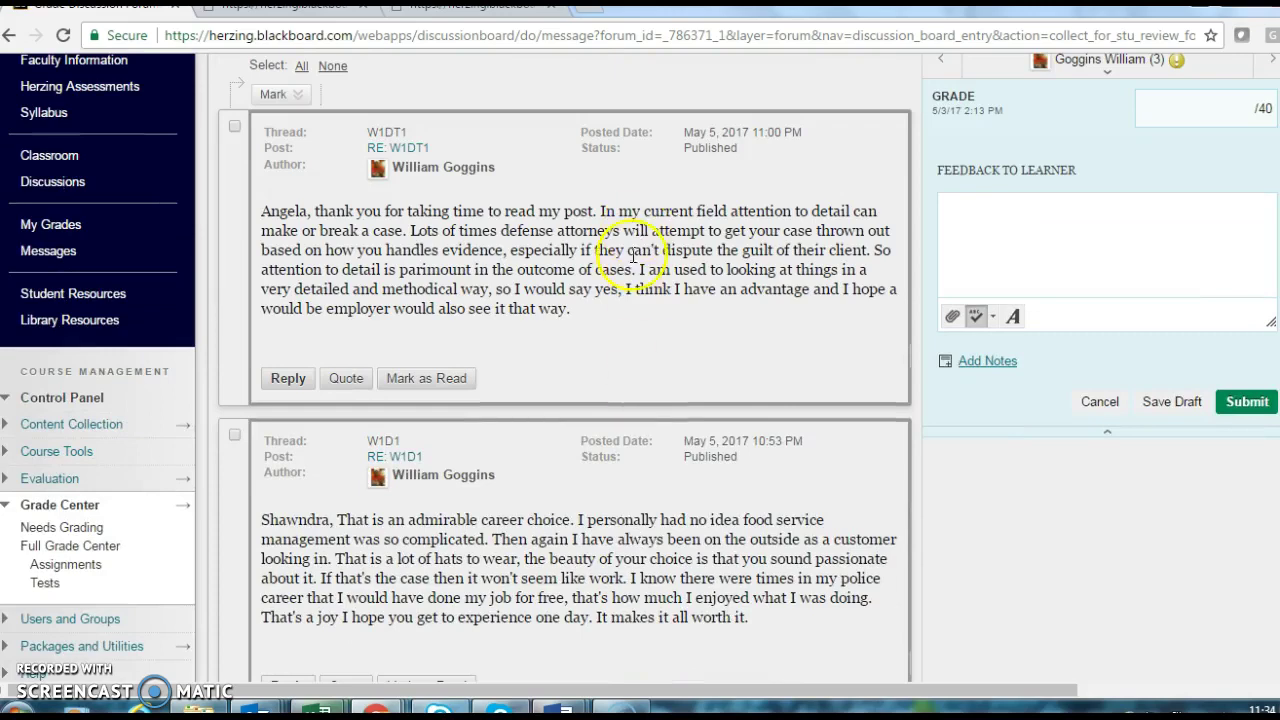
{"action": "scroll", "coordinate": [613, 505], "scroll_direction": "down", "scroll_amount": 3}
{"action": "scroll", "coordinate": [613, 505], "scroll_direction": "up", "scroll_amount": 2}
{"action": "scroll", "coordinate": [592, 312], "scroll_direction": "down", "scroll_amount": 3}
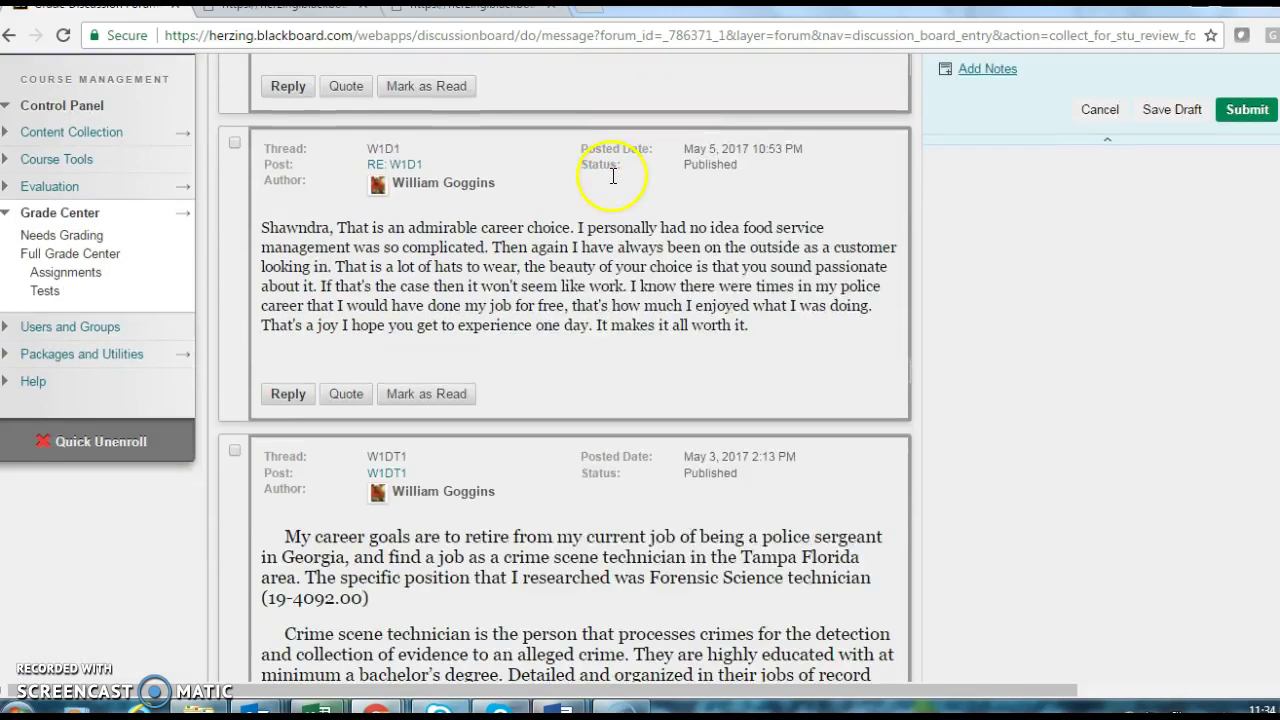
{"action": "scroll", "coordinate": [600, 425], "scroll_direction": "down", "scroll_amount": 2}
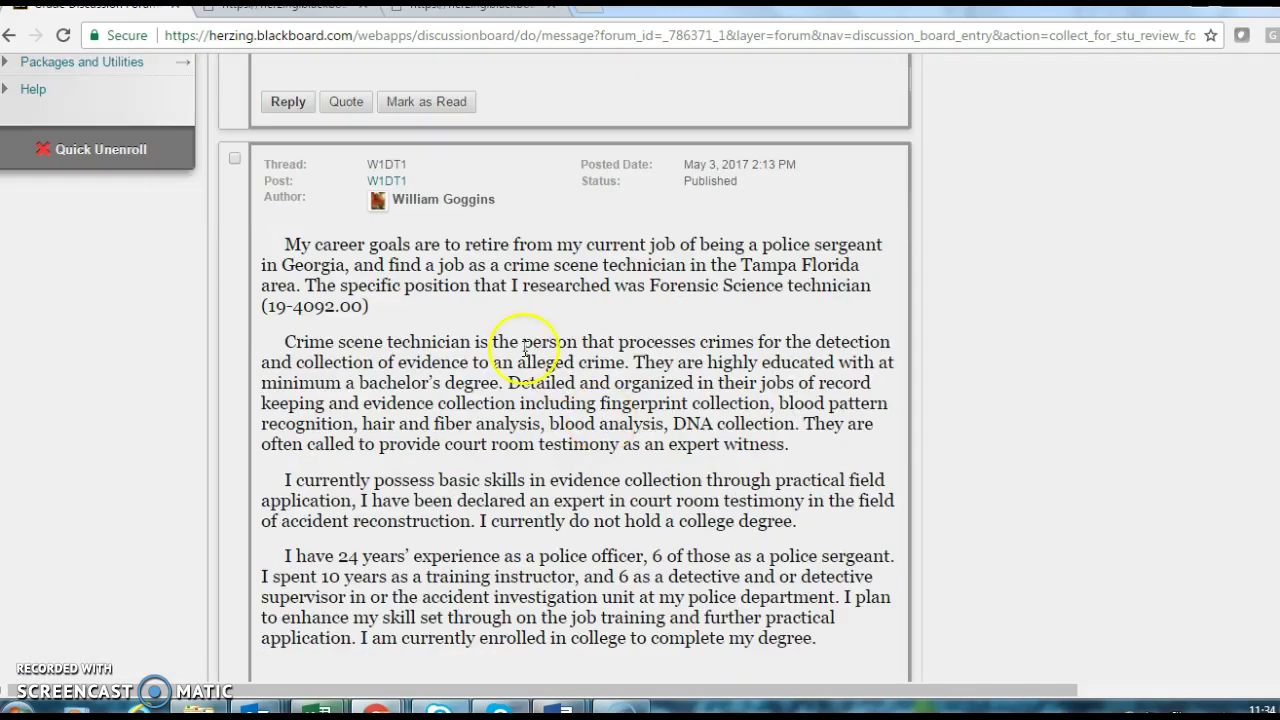
{"action": "scroll", "coordinate": [583, 335], "scroll_direction": "up", "scroll_amount": 1}
{"action": "scroll", "coordinate": [581, 327], "scroll_direction": "down", "scroll_amount": 2}
{"action": "scroll", "coordinate": [582, 327], "scroll_direction": "up", "scroll_amount": 1}
{"action": "scroll", "coordinate": [582, 327], "scroll_direction": "down", "scroll_amount": 1}
{"action": "scroll", "coordinate": [582, 327], "scroll_direction": "up", "scroll_amount": 2}
{"action": "scroll", "coordinate": [582, 327], "scroll_direction": "down", "scroll_amount": 2}
{"action": "scroll", "coordinate": [581, 327], "scroll_direction": "up", "scroll_amount": 8}
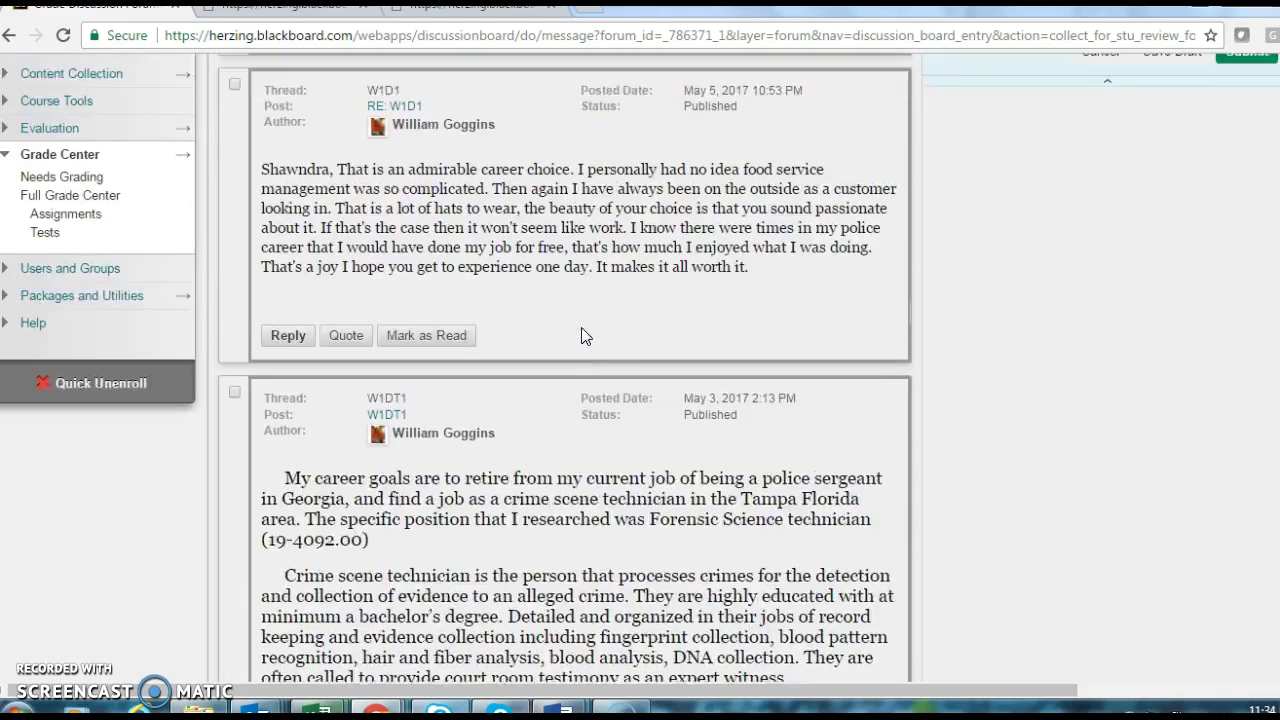
{"action": "scroll", "coordinate": [583, 327], "scroll_direction": "down", "scroll_amount": 2}
{"action": "scroll", "coordinate": [583, 327], "scroll_direction": "up", "scroll_amount": 2}
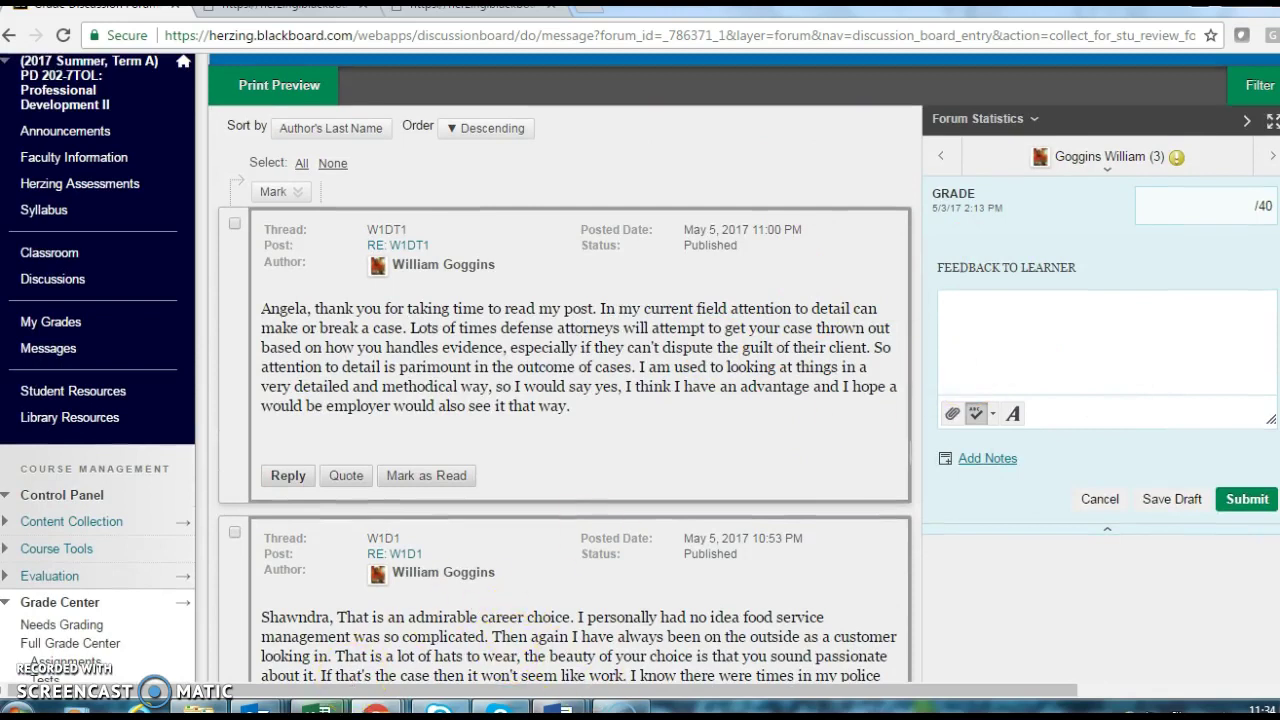
Switch to the simple discussion rubric in Word and change the second Timeliness score to 6pt
{"action": "mouse_move", "coordinate": [556, 710]}
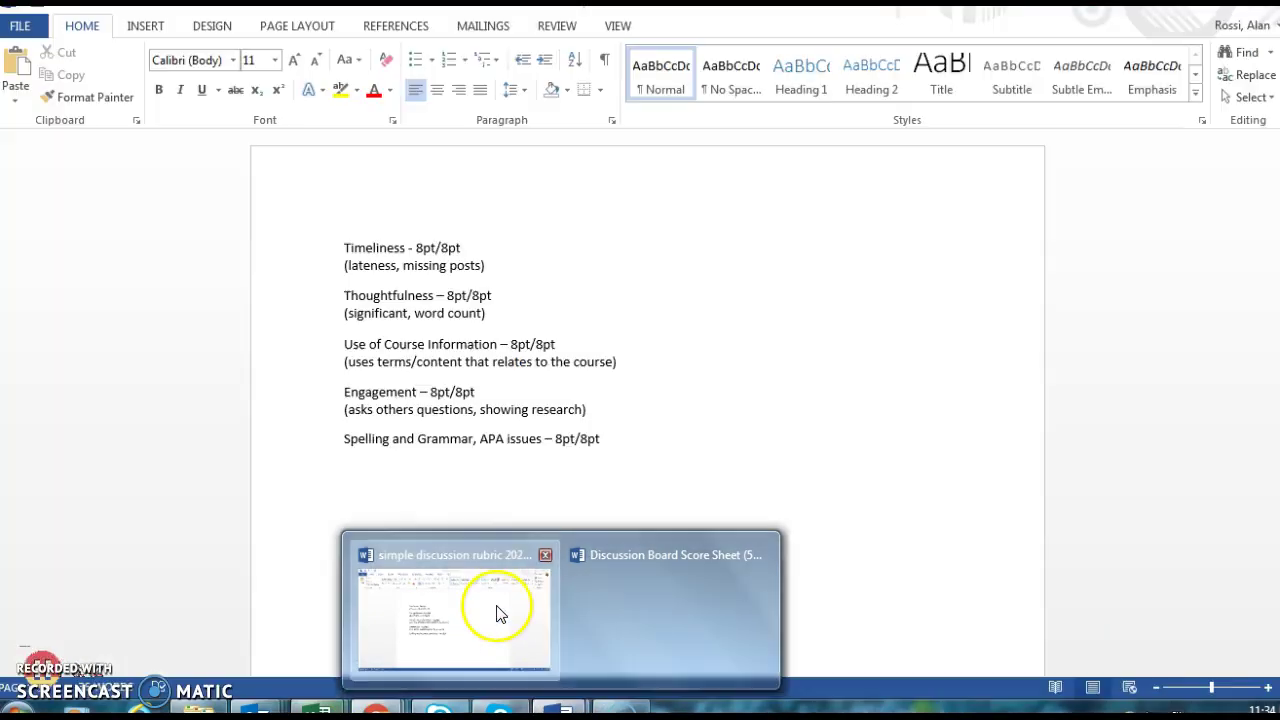
{"action": "left_click", "coordinate": [497, 607]}
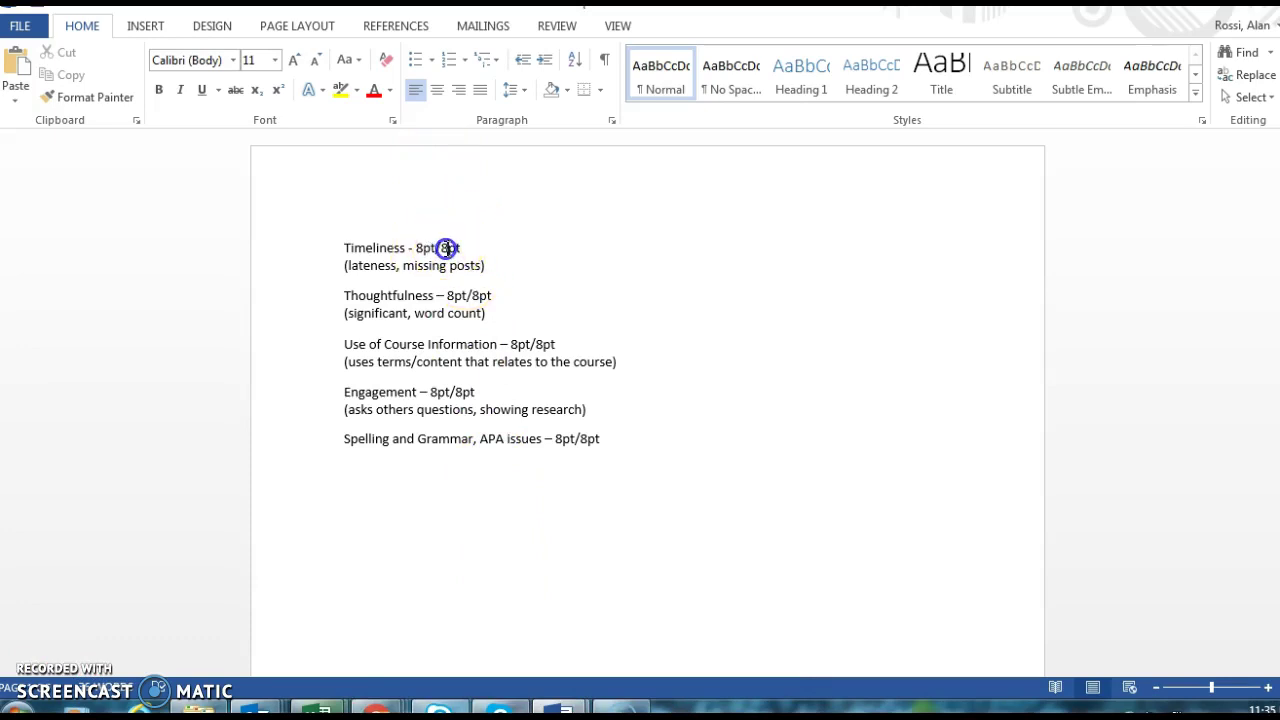
{"action": "type", "text": "6"}
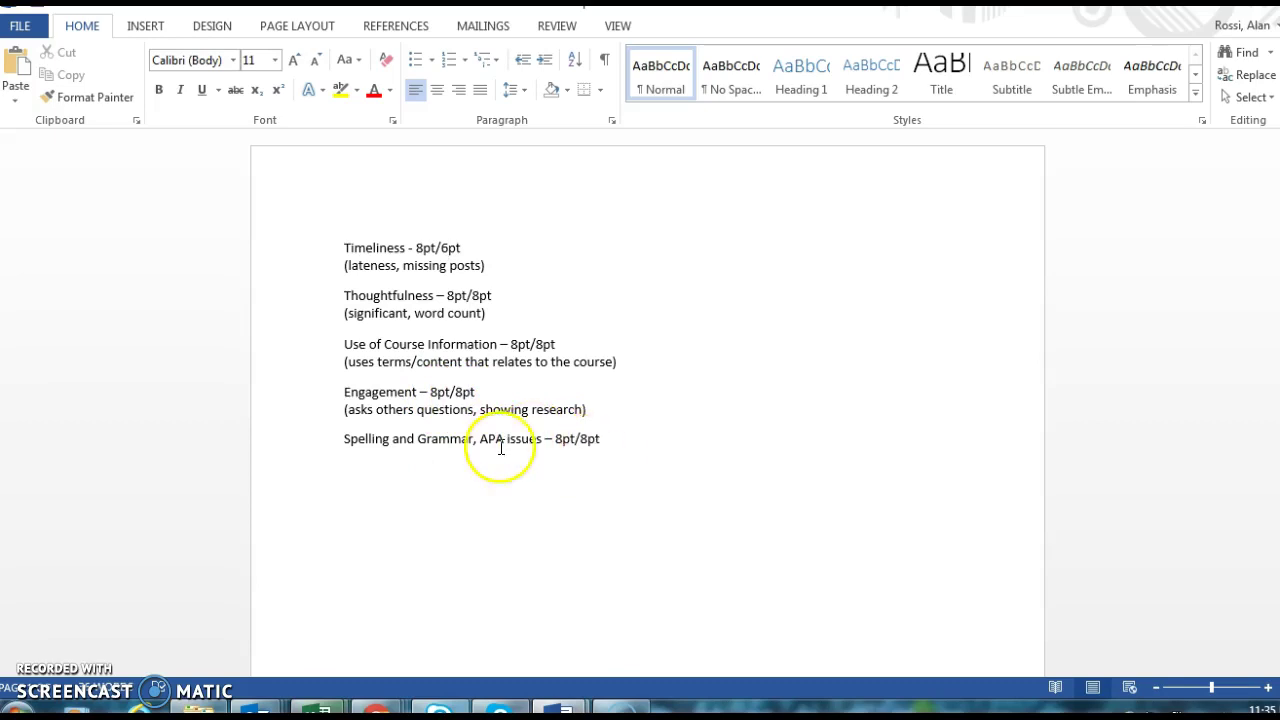
Change the second score for Spelling and Grammar, APA issues to 5pt
{"action": "left_click", "coordinate": [586, 440]}
{"action": "left_click_drag", "start_coordinate": [586, 440], "coordinate": [582, 440]}
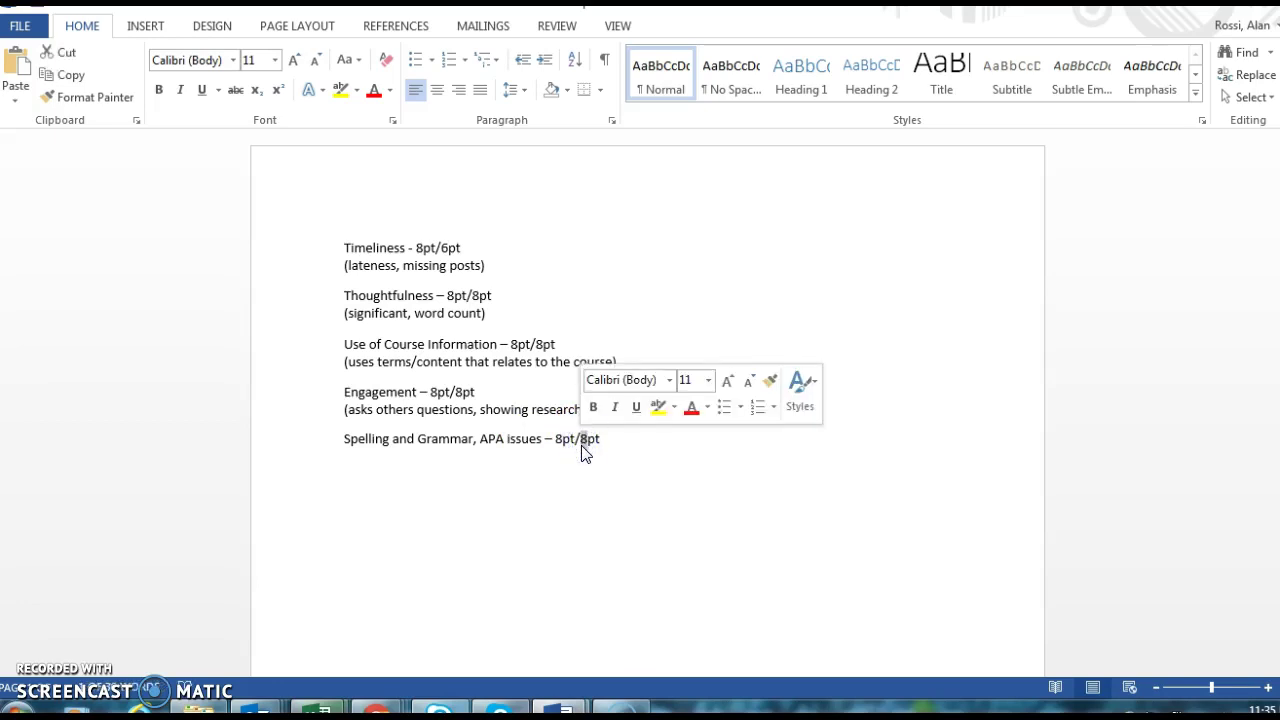
{"action": "type", "text": "5"}
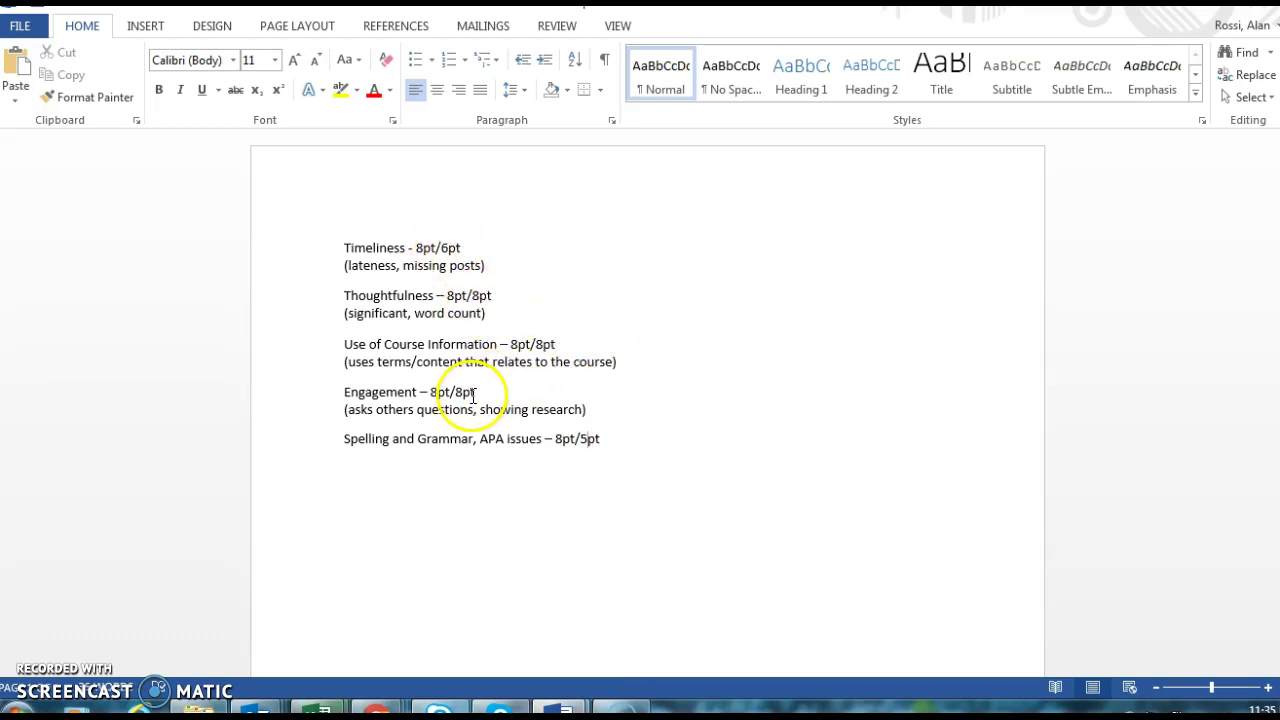
{"action": "left_click", "coordinate": [602, 441]}
{"action": "left_click", "coordinate": [348, 250]}
{"action": "left_click_drag", "start_coordinate": [348, 250], "coordinate": [595, 438]}
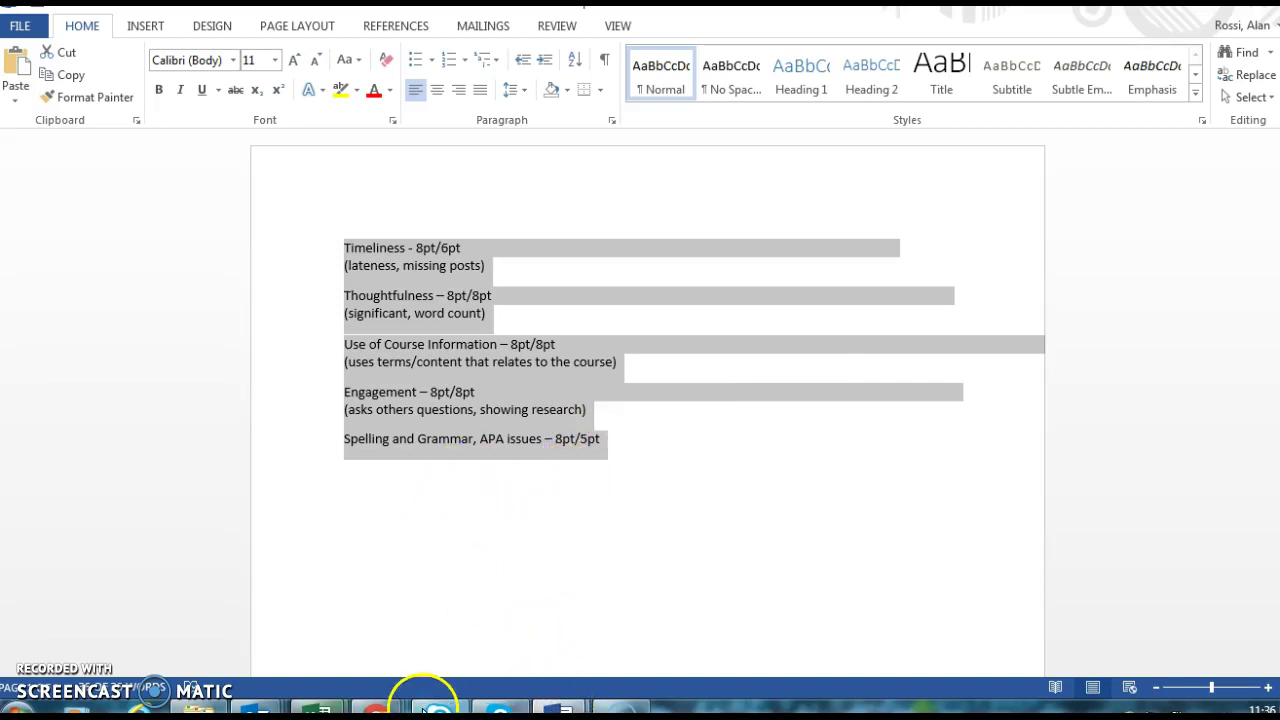
{"action": "left_click", "coordinate": [452, 606]}
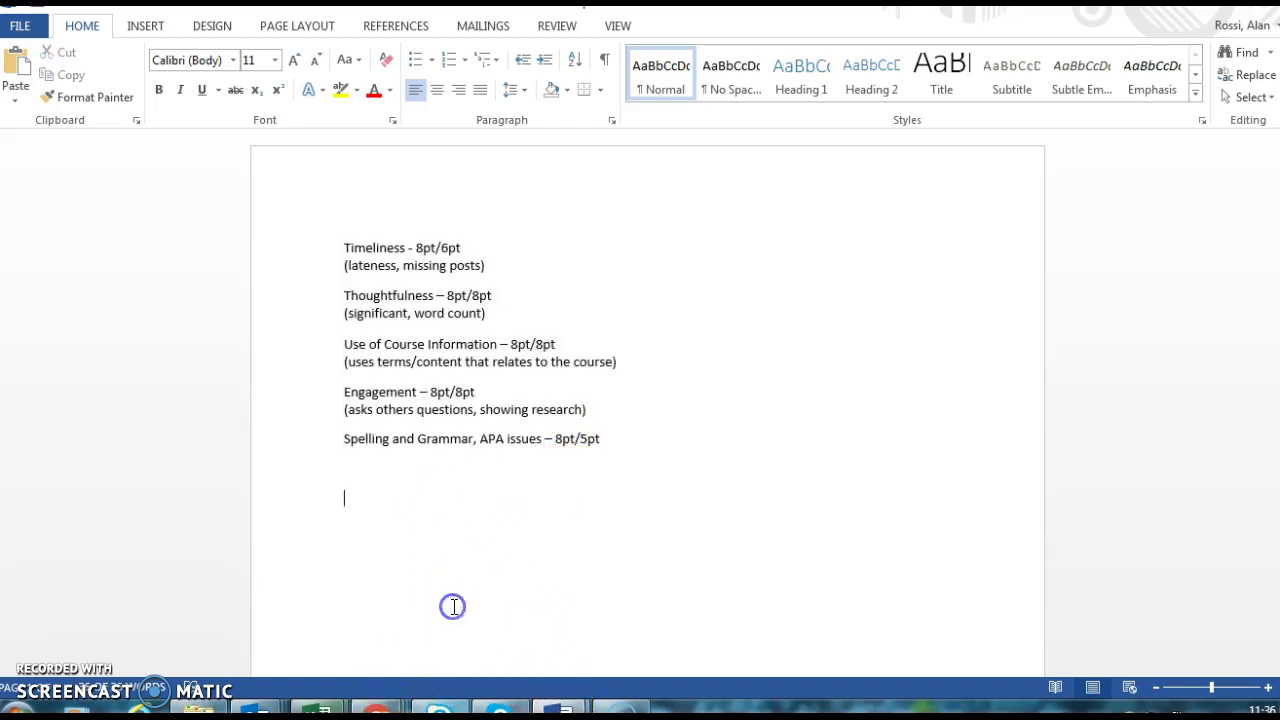
Delete the parenthetical descriptions under Engagement and Use of Course Information, keeping each criterion on its own line
{"action": "left_click", "coordinate": [587, 409]}
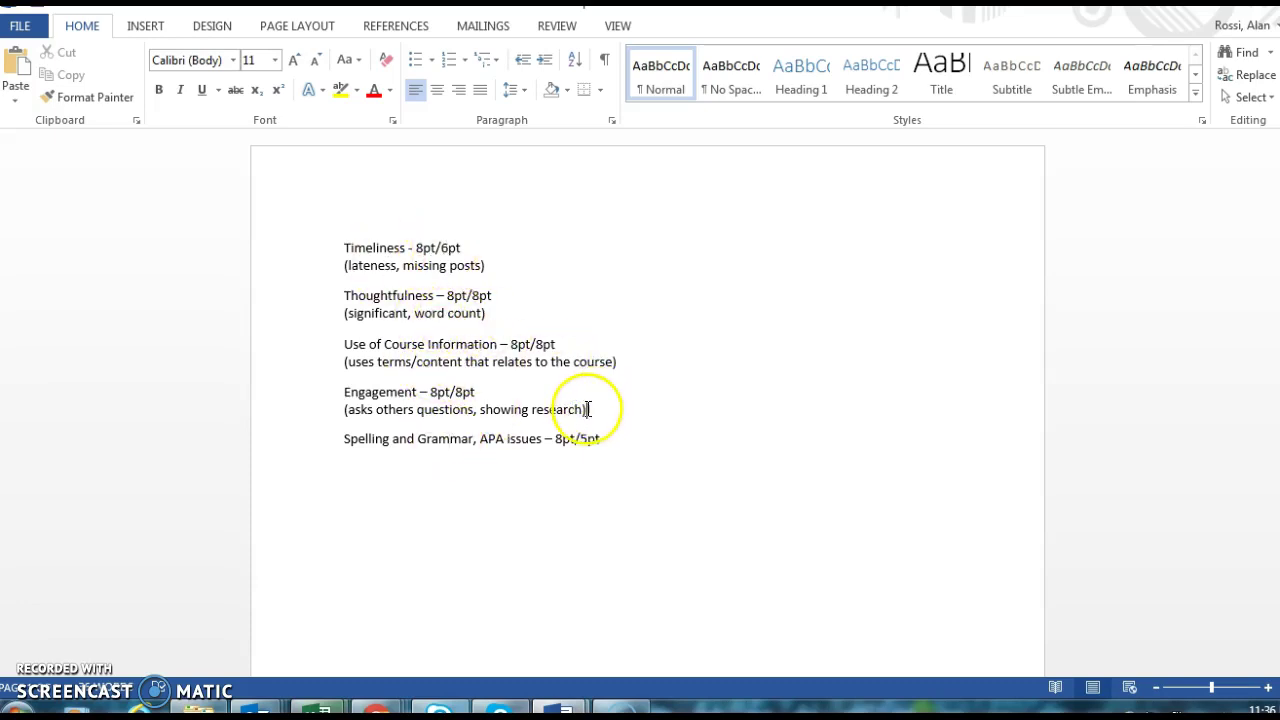
{"action": "left_click_drag", "start_coordinate": [588, 409], "coordinate": [338, 418]}
{"action": "key", "text": "Delete"}
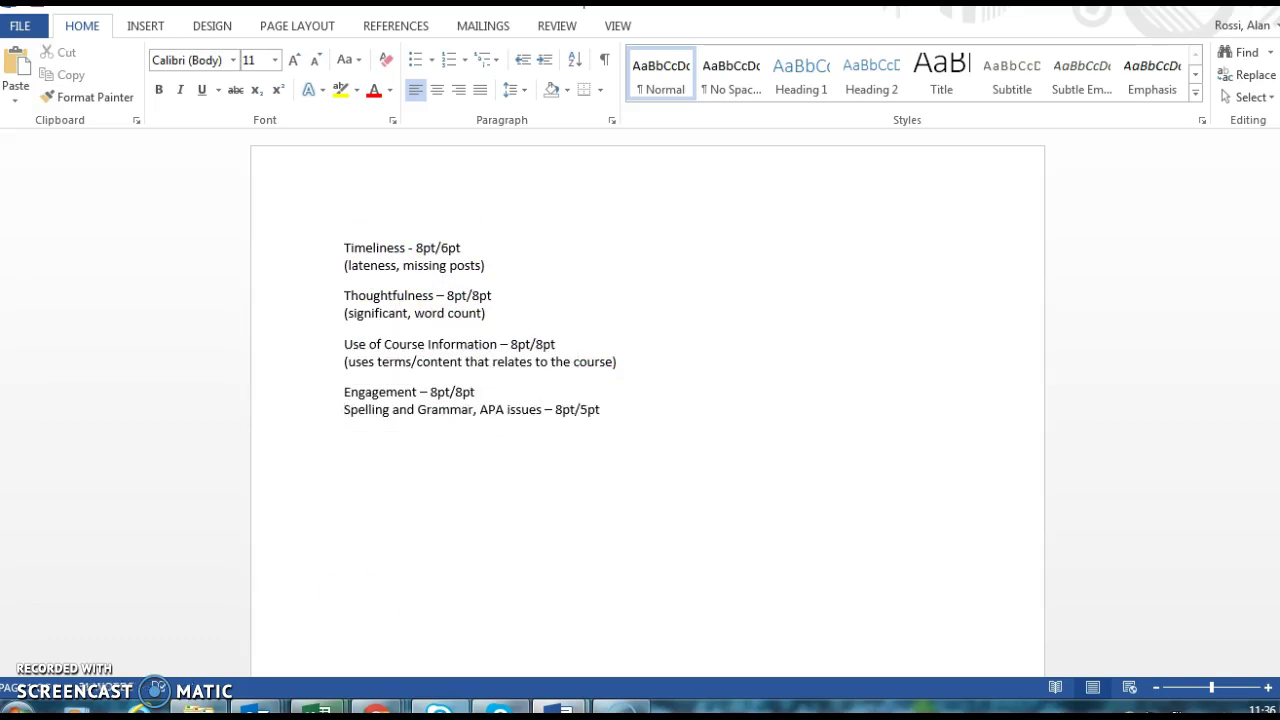
{"action": "key", "text": "Return"}
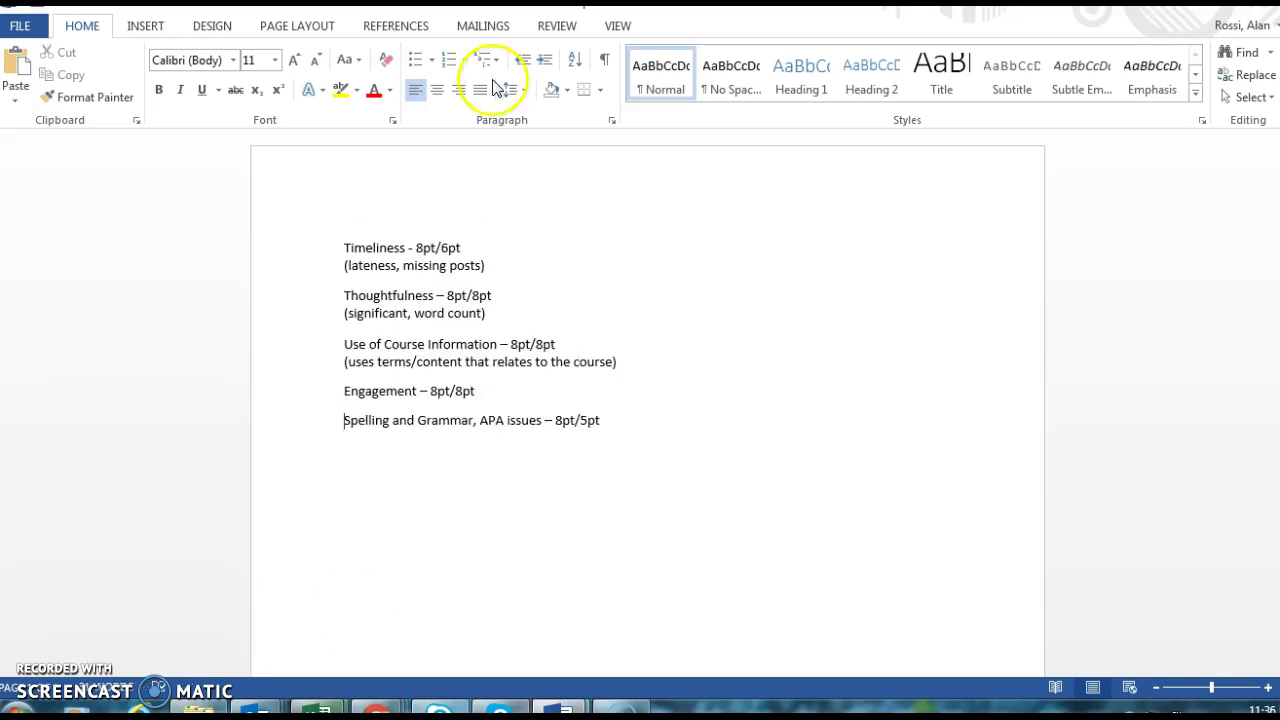
{"action": "left_click_drag", "start_coordinate": [623, 361], "coordinate": [345, 361]}
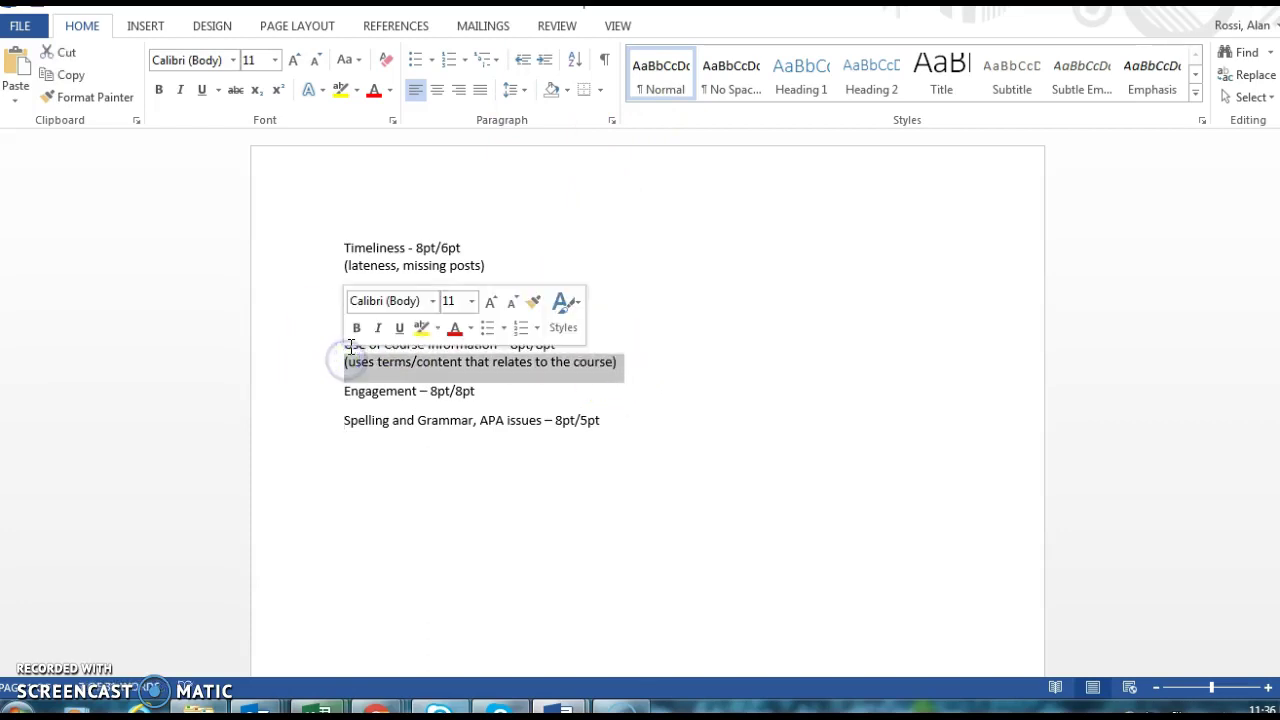
{"action": "key", "text": "Delete"}
{"action": "key", "text": "Return"}
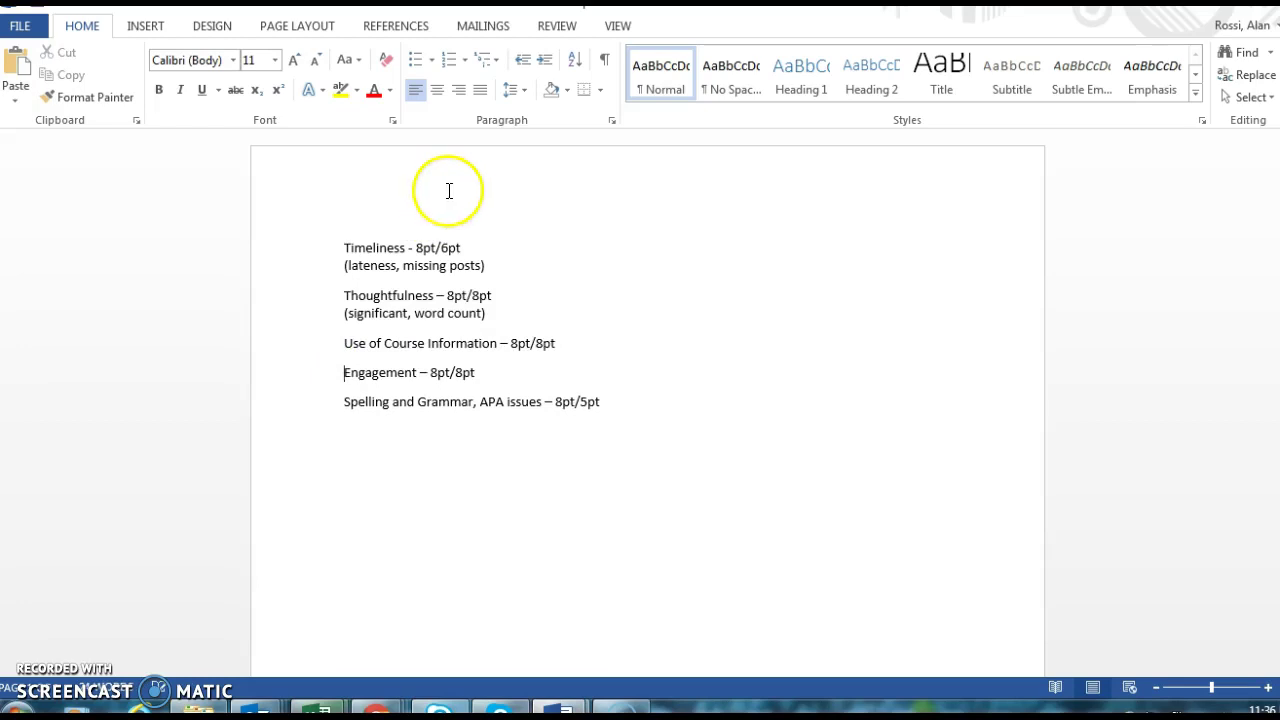
Delete the parenthetical descriptions under Thoughtfulness and Timeliness in the rubric
{"action": "left_click_drag", "start_coordinate": [488, 314], "coordinate": [323, 309]}
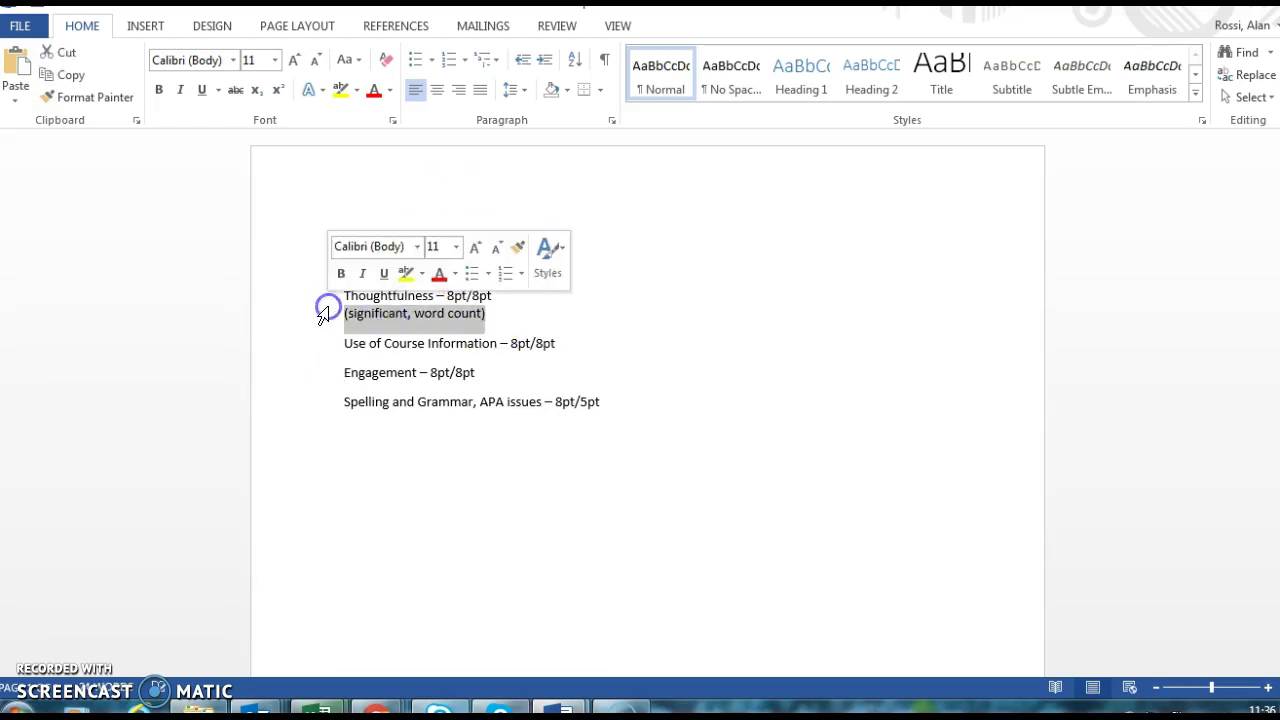
{"action": "key", "text": "Delete"}
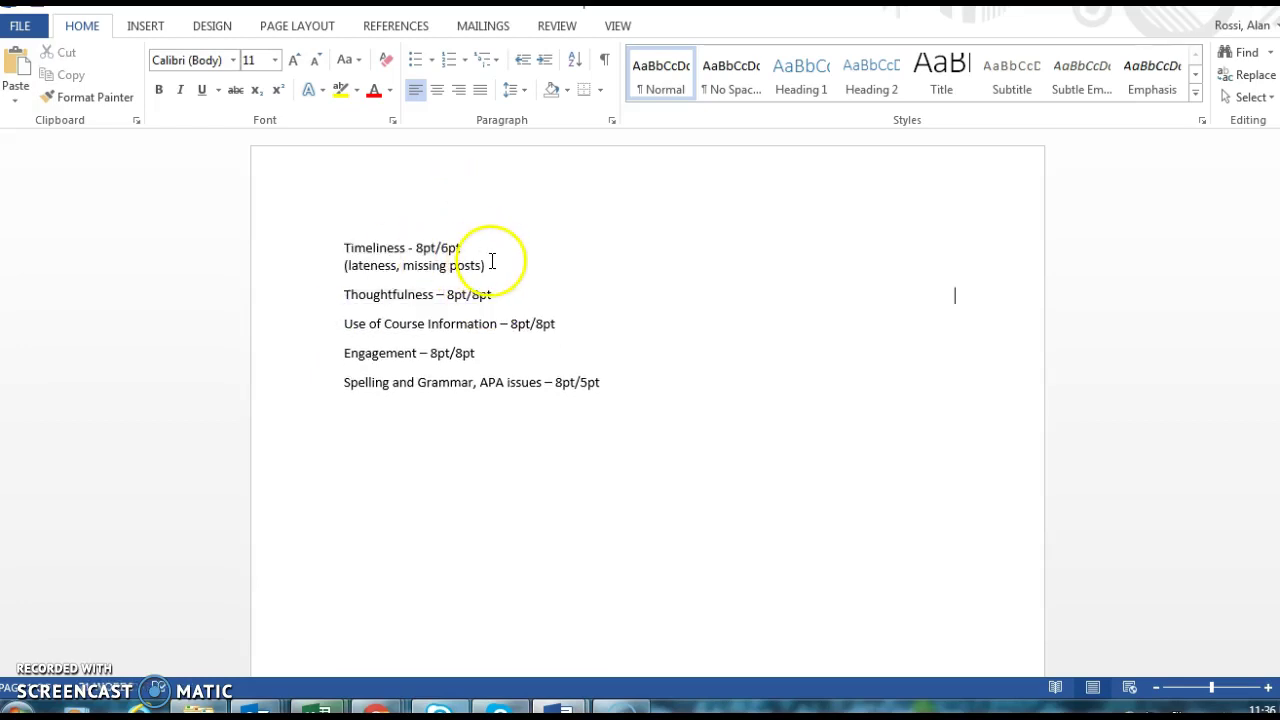
{"action": "left_click_drag", "start_coordinate": [487, 265], "coordinate": [345, 265]}
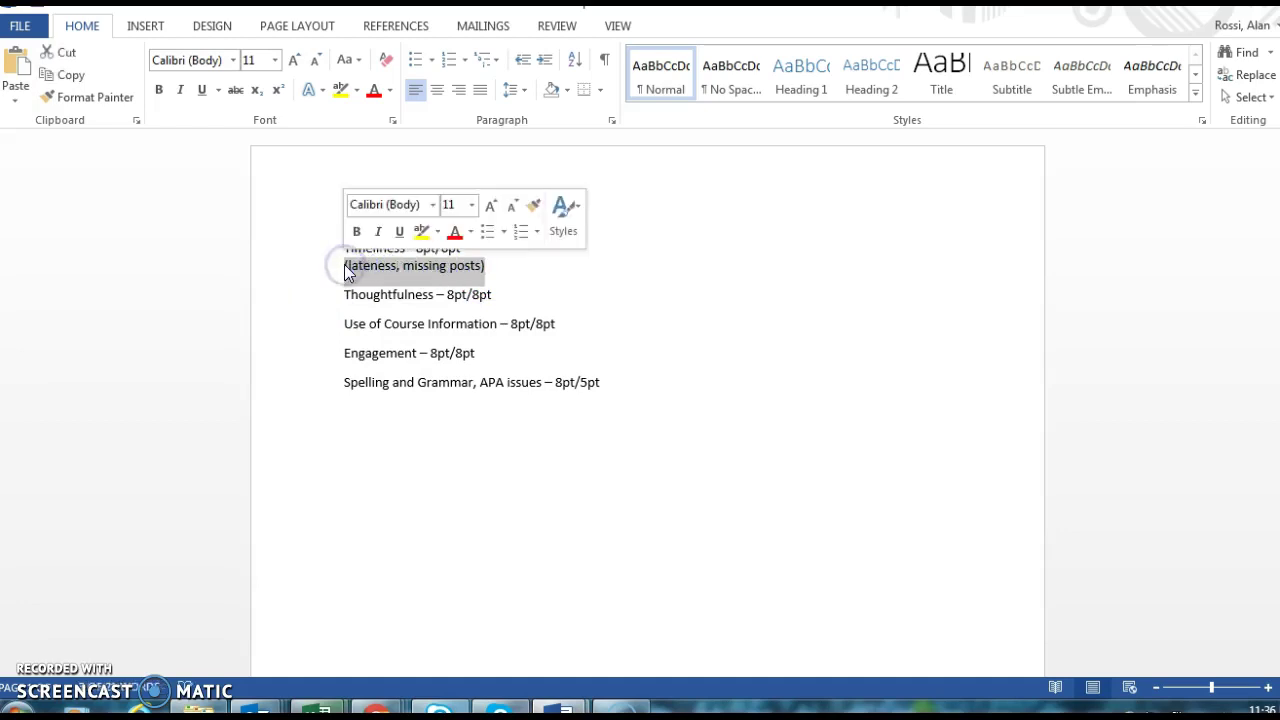
{"action": "key", "text": "Delete"}
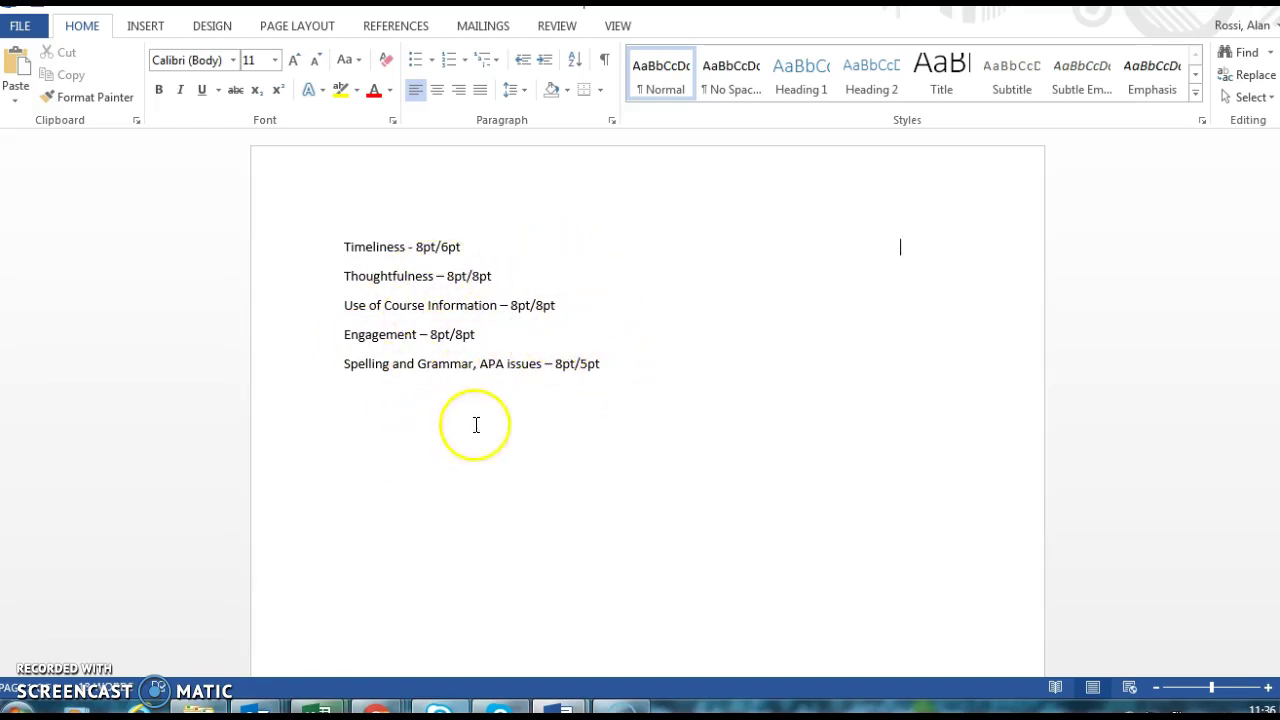
Copy the five rubric score lines and paste them into the student's Feedback to Learner field in Blackboard
{"action": "left_click_drag", "start_coordinate": [341, 244], "coordinate": [593, 364]}
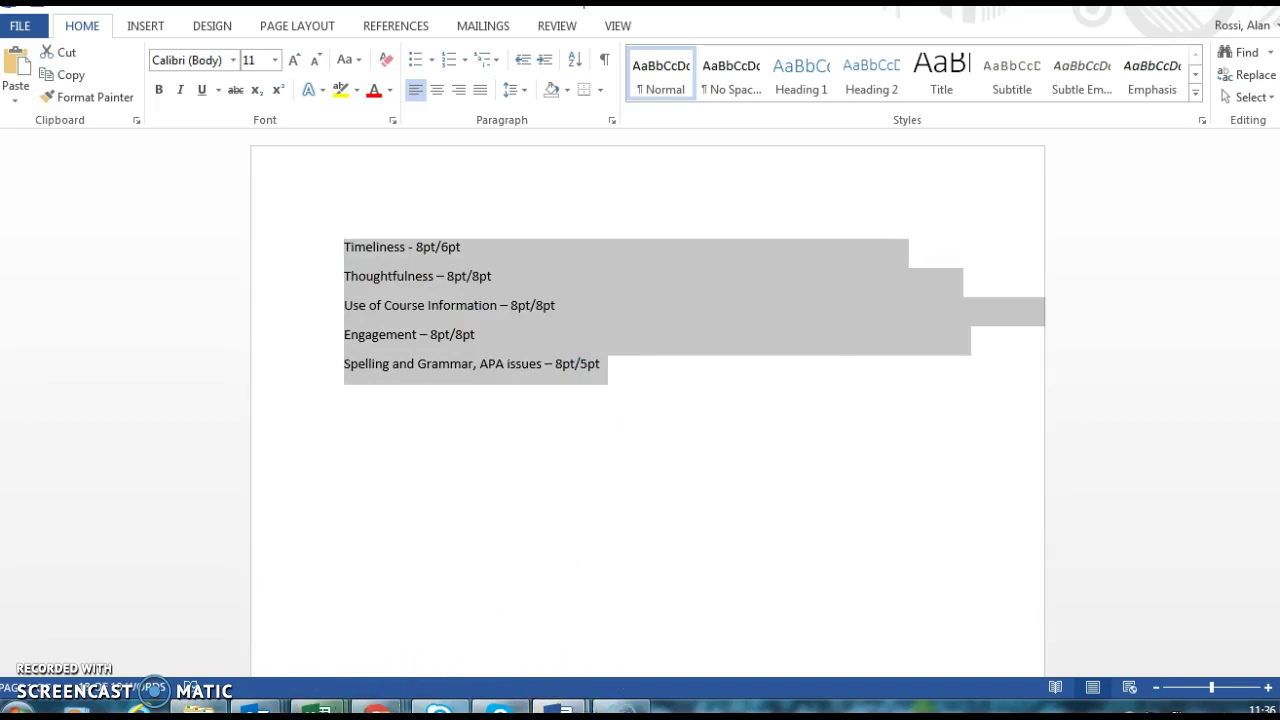
{"action": "left_click", "coordinate": [377, 711]}
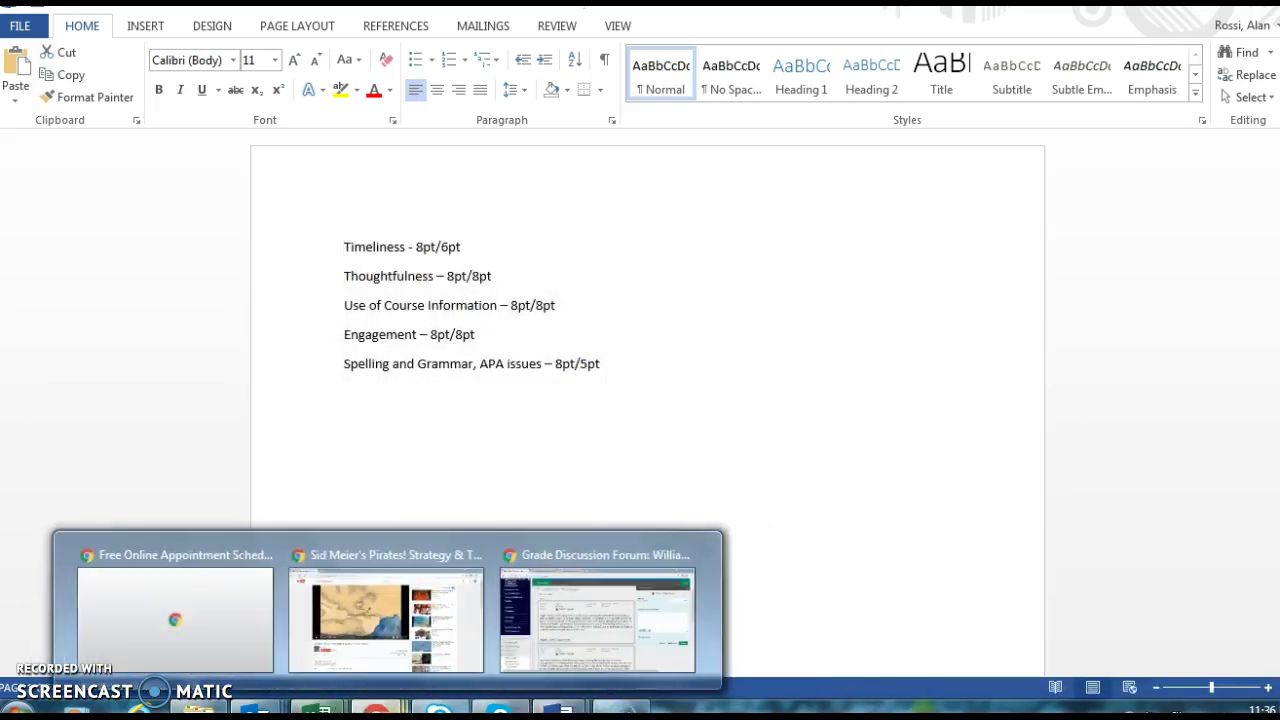
{"action": "left_click", "coordinate": [555, 649]}
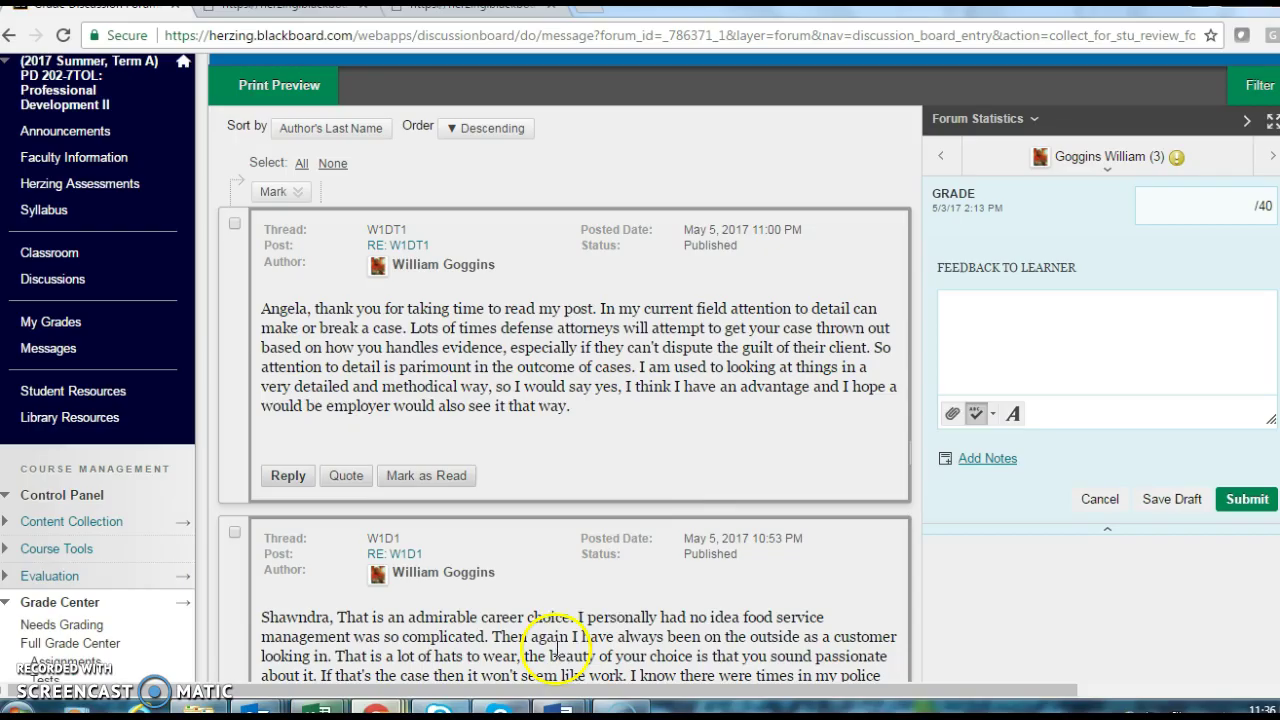
{"action": "left_click", "coordinate": [974, 320]}
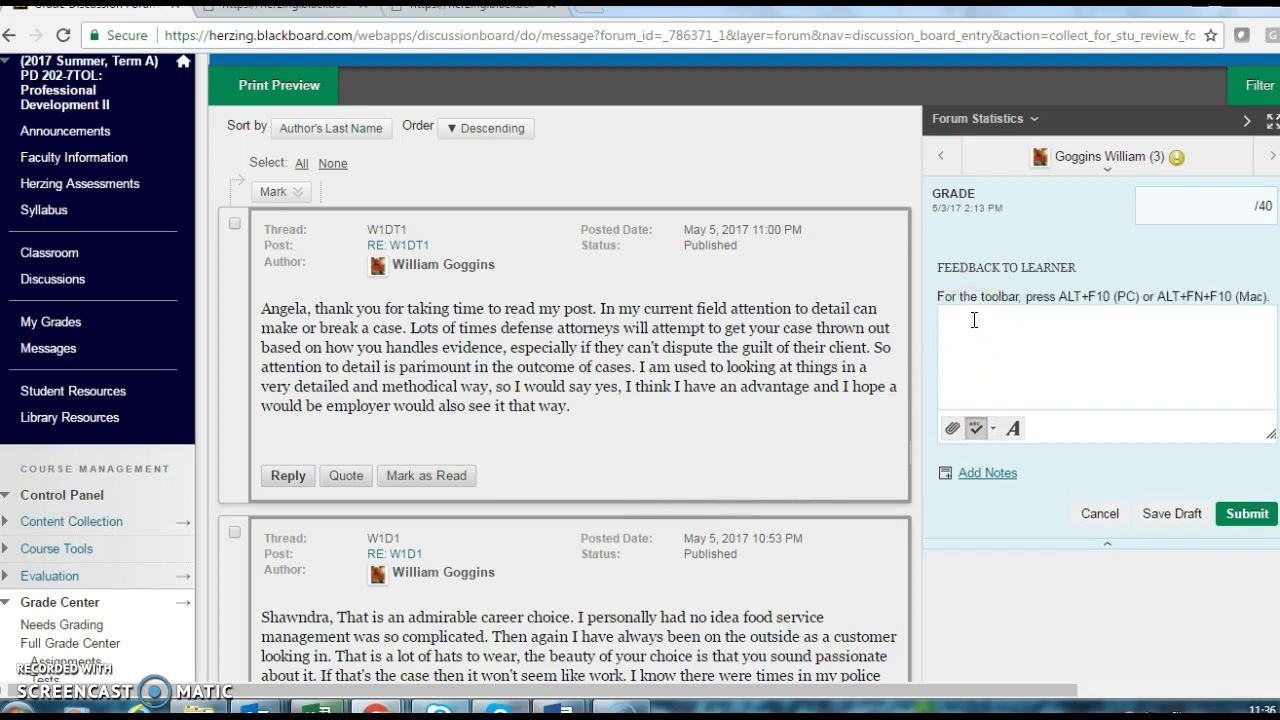
{"action": "key", "text": "ctrl+v"}
{"action": "left_click", "coordinate": [1270, 385]}
{"action": "mouse_move", "coordinate": [1272, 386]}
{"action": "left_mouse_down"}
{"action": "mouse_move", "coordinate": [1272, 336]}
{"action": "mouse_move", "coordinate": [1272, 390]}
{"action": "left_mouse_up"}
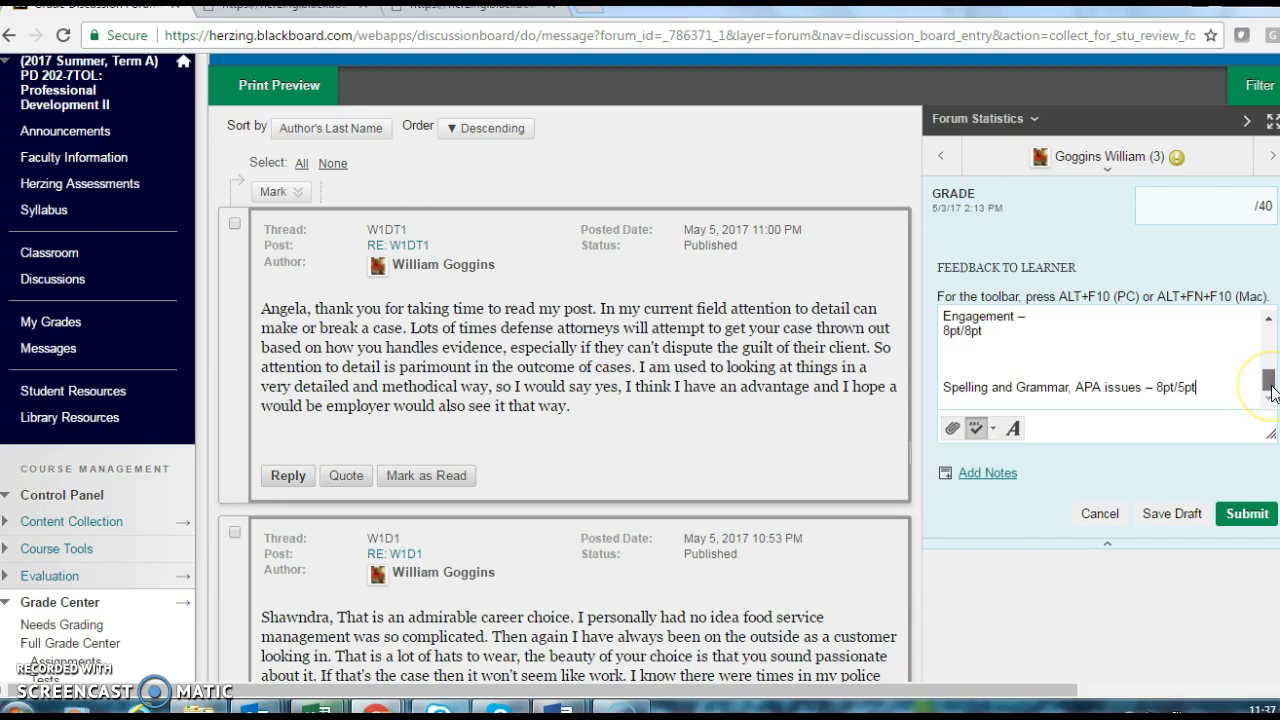
Open the feedback in the full text editor and remove the blank line above Spelling and Grammar, APA issues
{"action": "left_click", "coordinate": [1014, 430]}
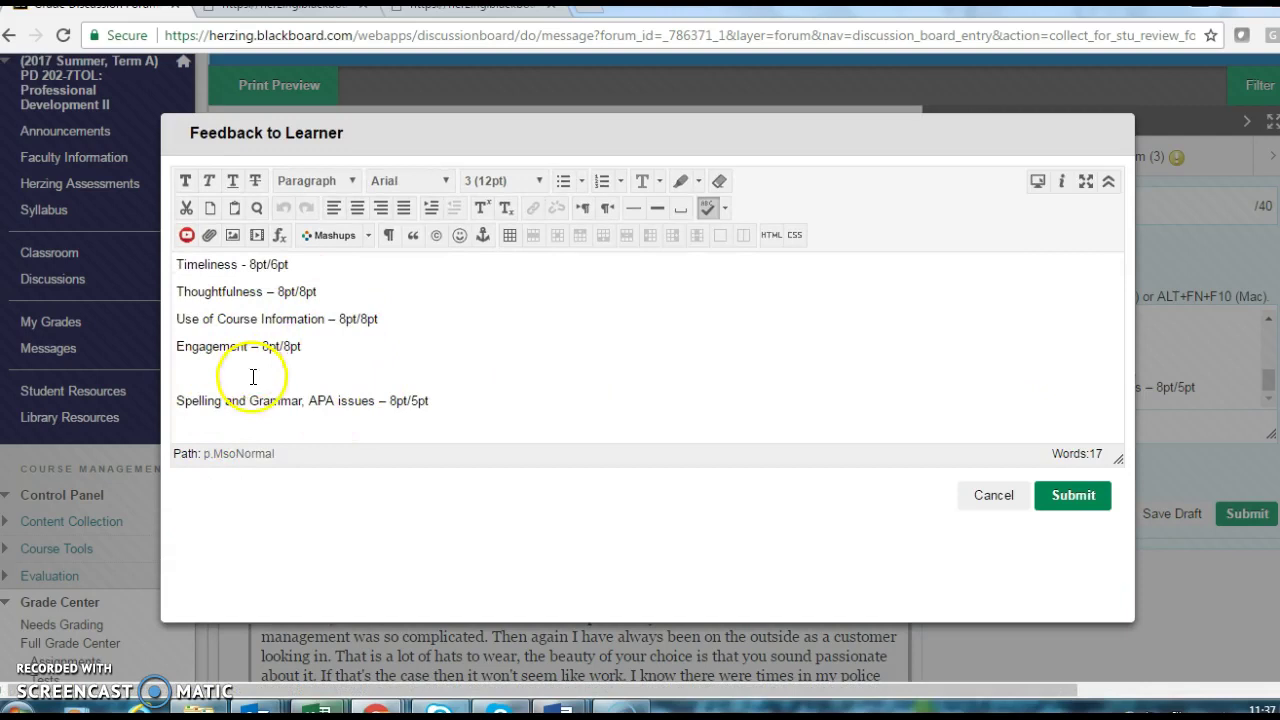
{"action": "left_click", "coordinate": [175, 388]}
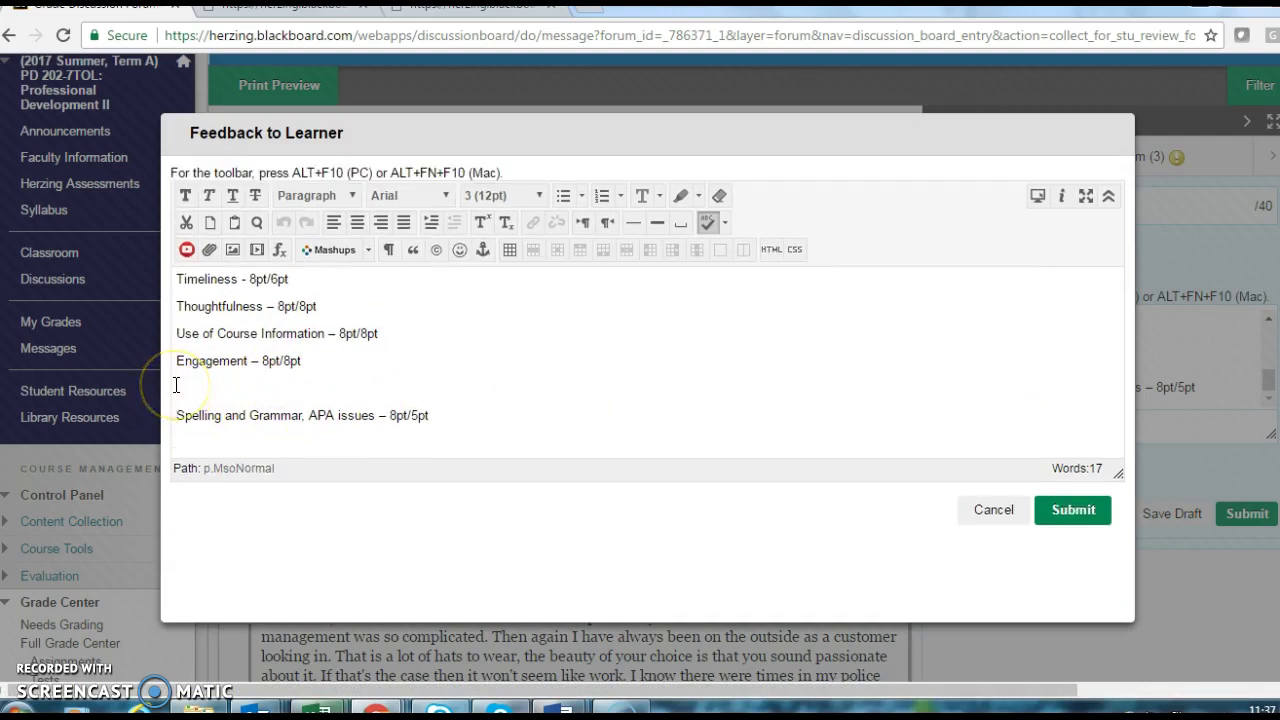
{"action": "key", "text": "BackSpace"}
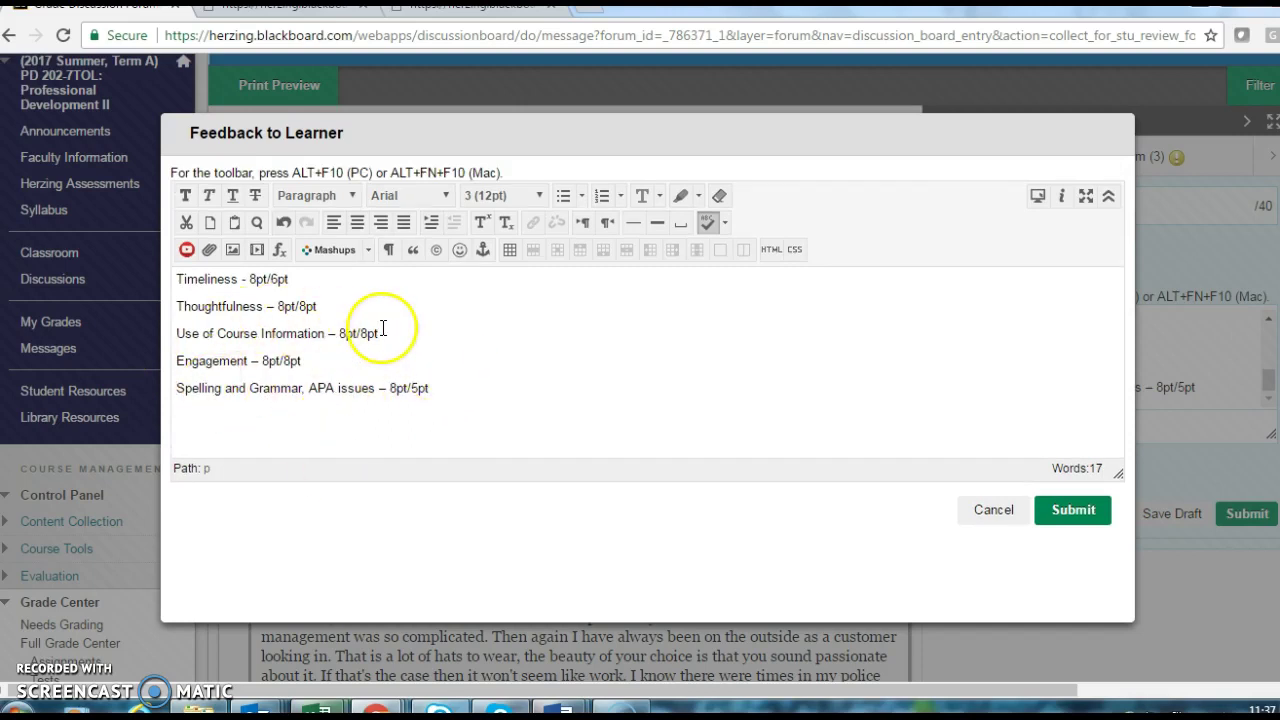
Below the scores, address the student by first name and write "your posts are extremely well thought out, detailed, and long enough in"
{"action": "left_click", "coordinate": [454, 395]}
{"action": "type", "text": "you "}
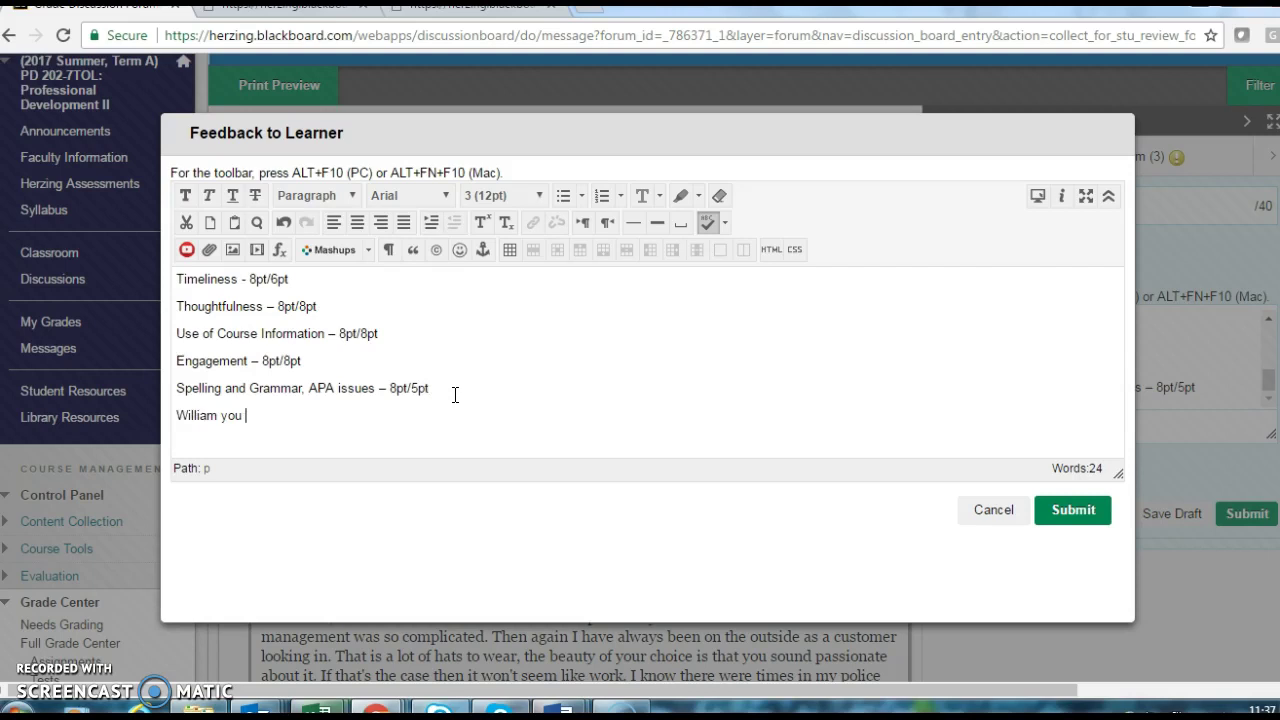
{"action": "type", "text": " pos"}
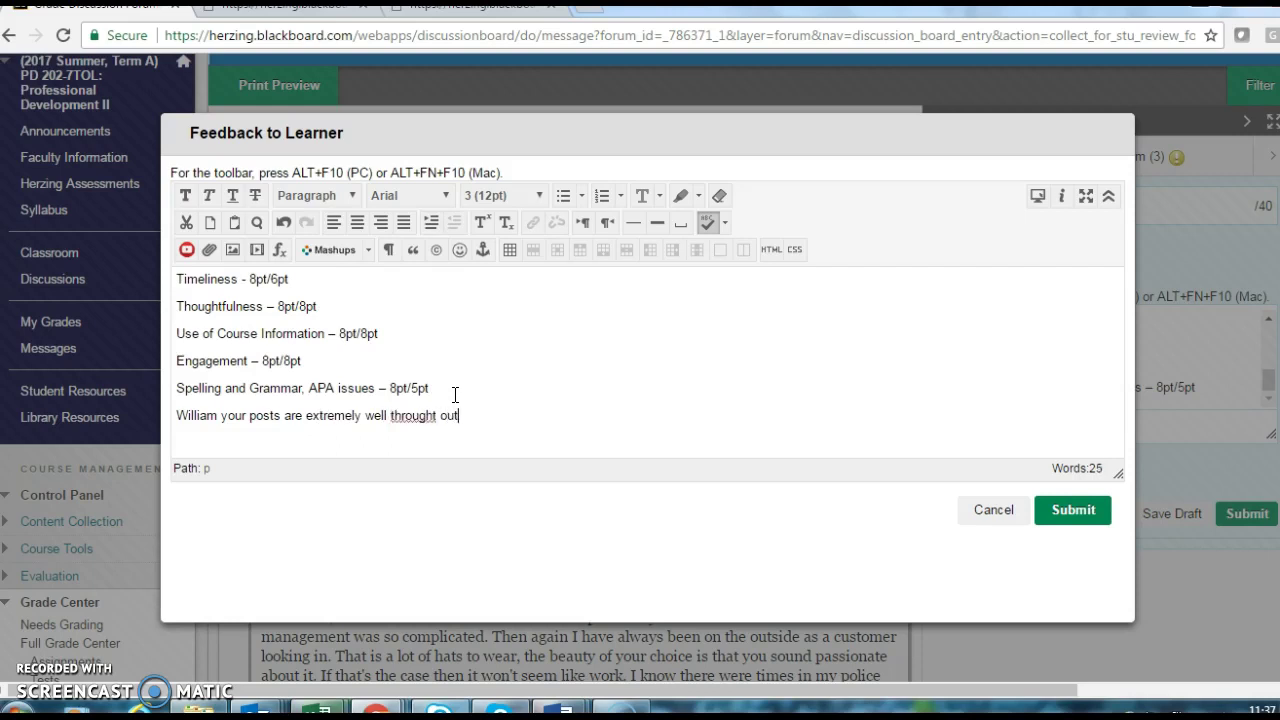
{"action": "key", "text": "BackSpace"}
{"action": "key", "text": "BackSpace"}
{"action": "key", "text": "BackSpace"}
{"action": "key", "text": "BackSpace"}
{"action": "key", "text": "BackSpace"}
{"action": "key", "text": "BackSpace"}
{"action": "key", "text": "BackSpace"}
{"action": "type", "text": "ght out, deti"}
{"action": "key", "text": "BackSpace"}
{"action": "type", "text": "ailed, and long enough in "}
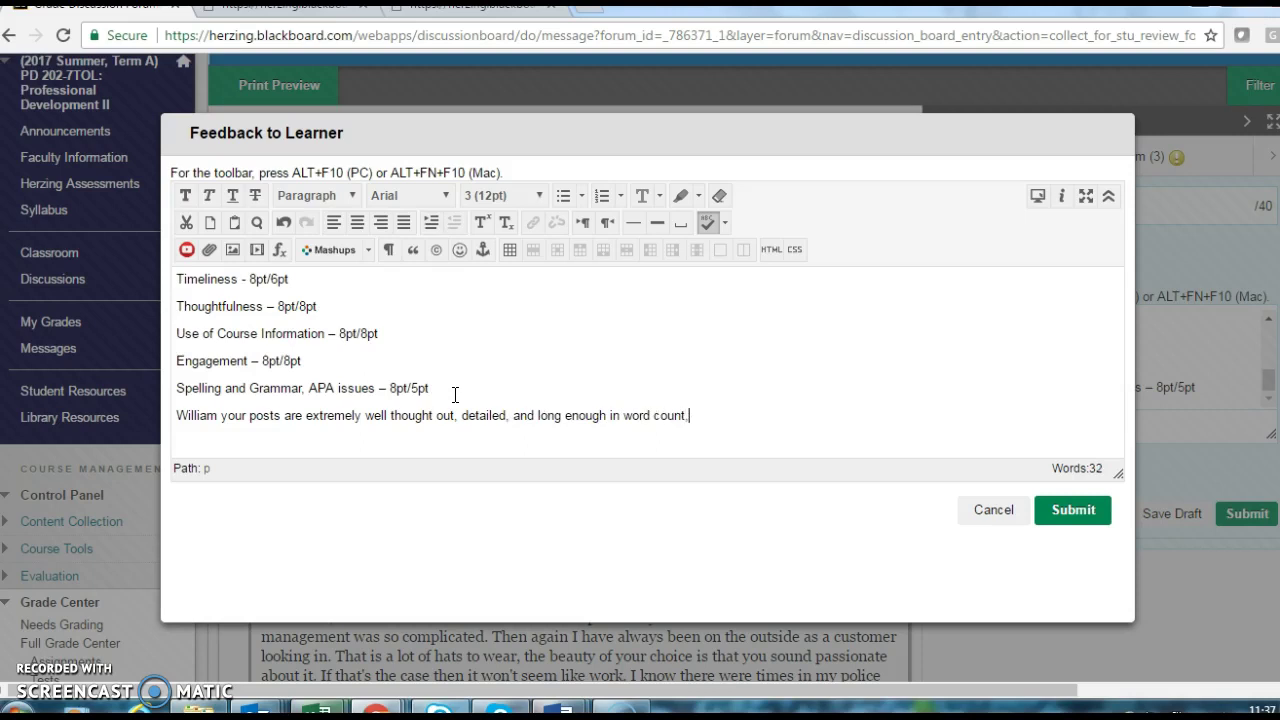
Continue the comment with "word count, there were some spelling issues on each post, use spell check and proof read."
{"action": "type", "text": "word count, there were some spelling issues on ea"}
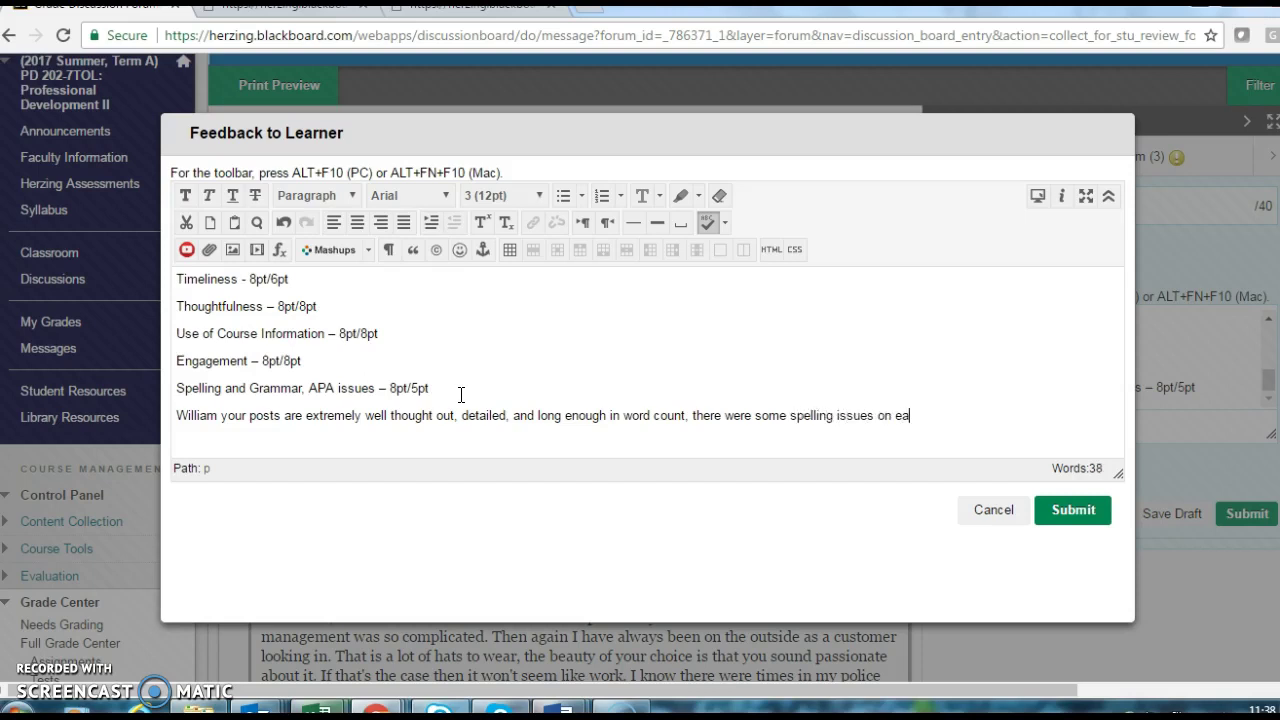
{"action": "type", "text": "ch post, use spell check and pro"}
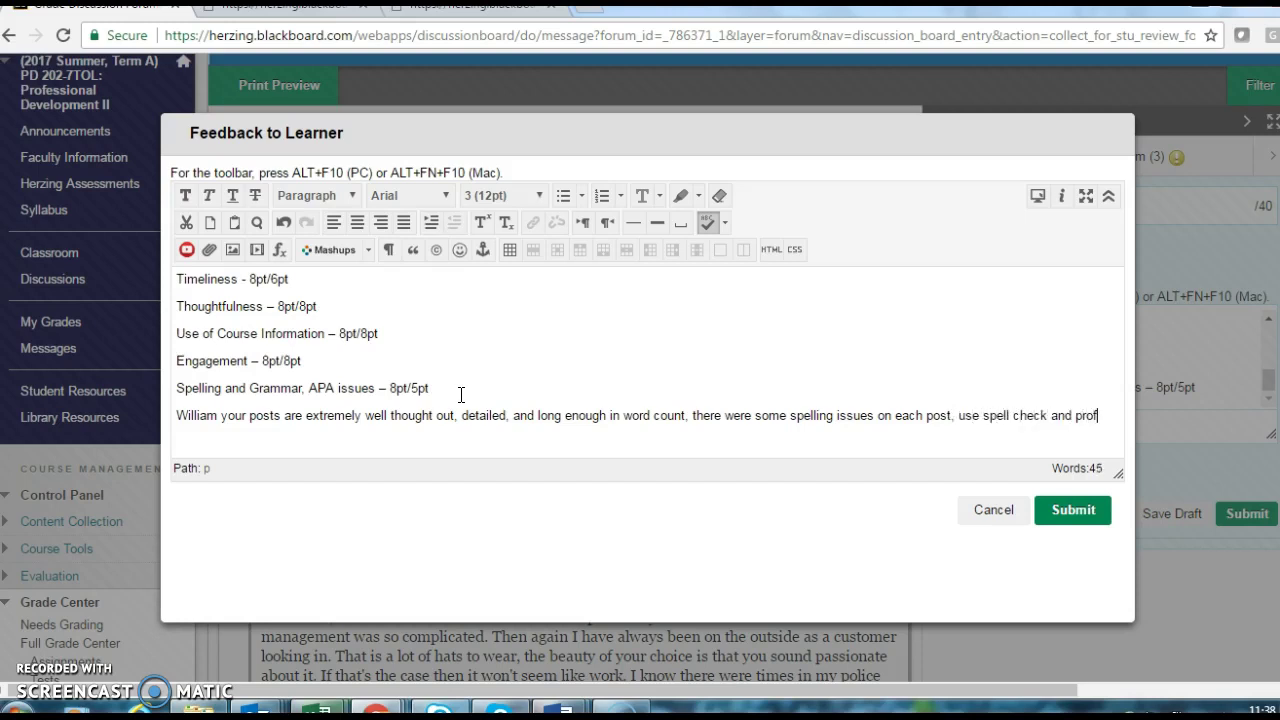
{"action": "type", "text": "of reading"}
{"action": "type", "text": "."}
{"action": "key", "text": "BackSpace"}
{"action": "key", "text": "BackSpace"}
Finish the comment with "Your initial post was 2 days late." and submit the feedback text
{"action": "type", "text": "You"}
{"action": "left_click", "coordinate": [459, 401]}
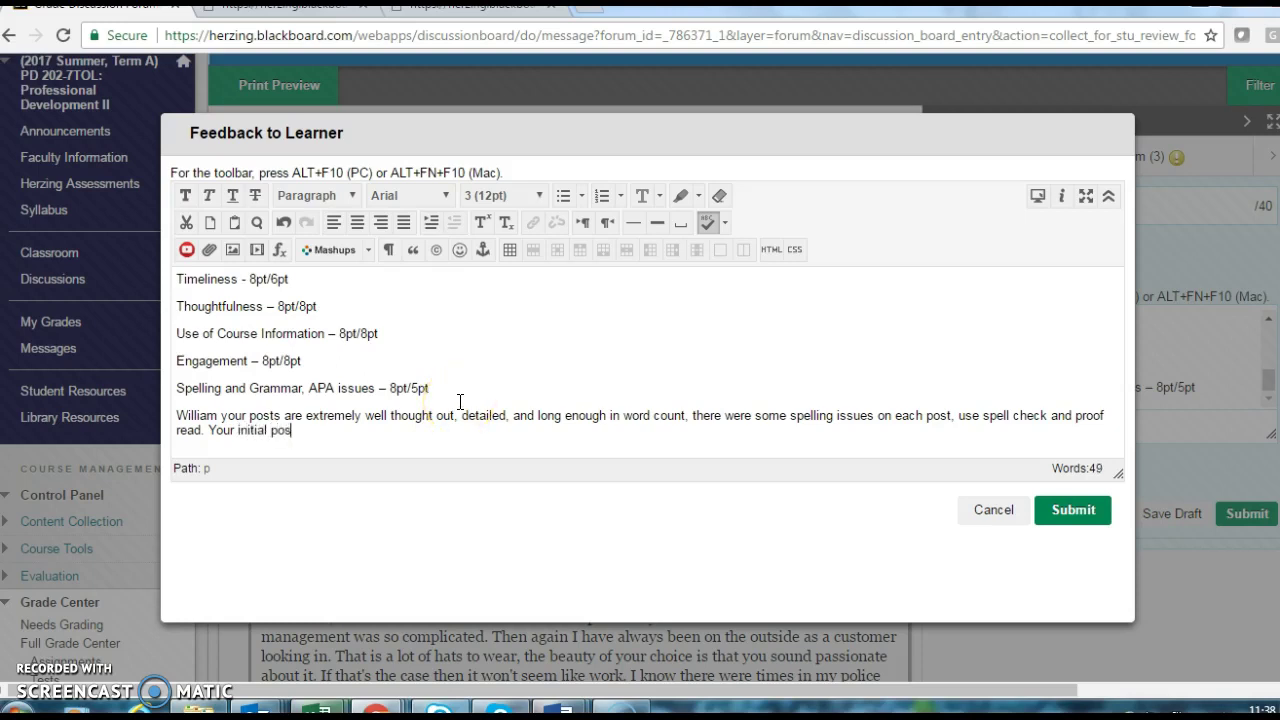
{"action": "type", "text": "2 days late."}
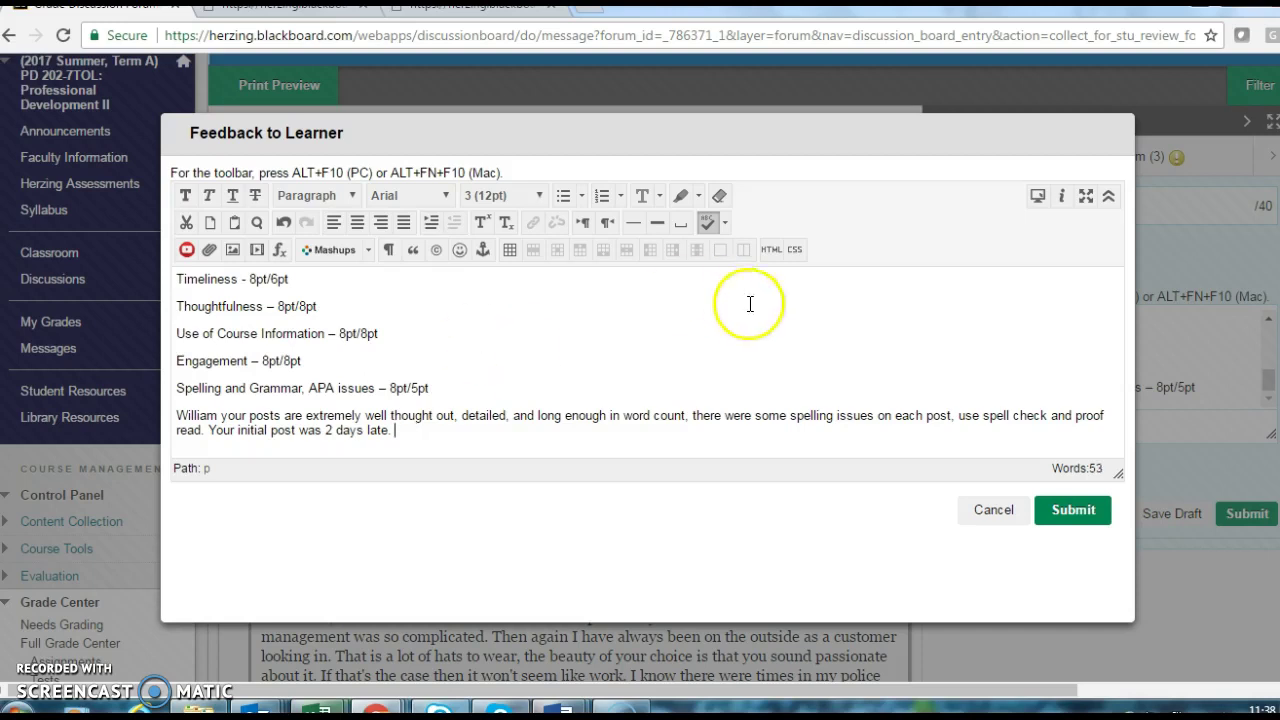
{"action": "left_click", "coordinate": [1064, 512]}
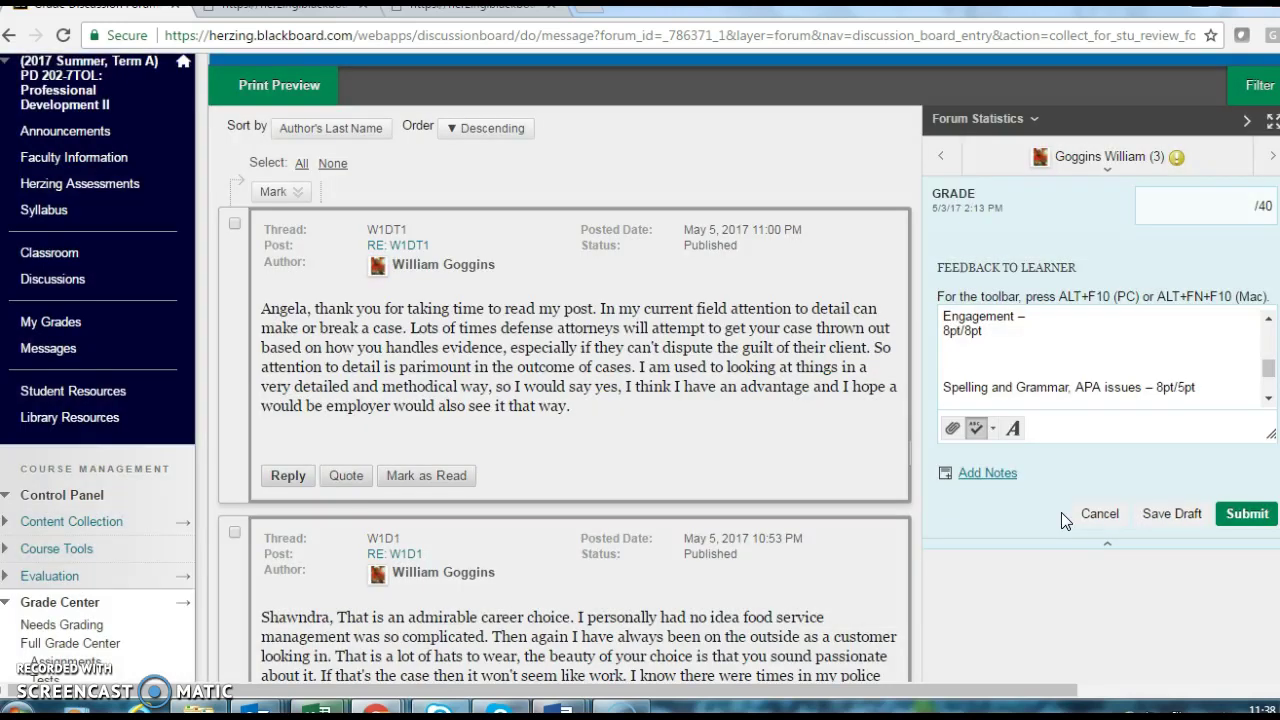
Enter 35 as the student's grade out of 40 and go back to the beginning of the feedback
{"action": "left_click", "coordinate": [1217, 206]}
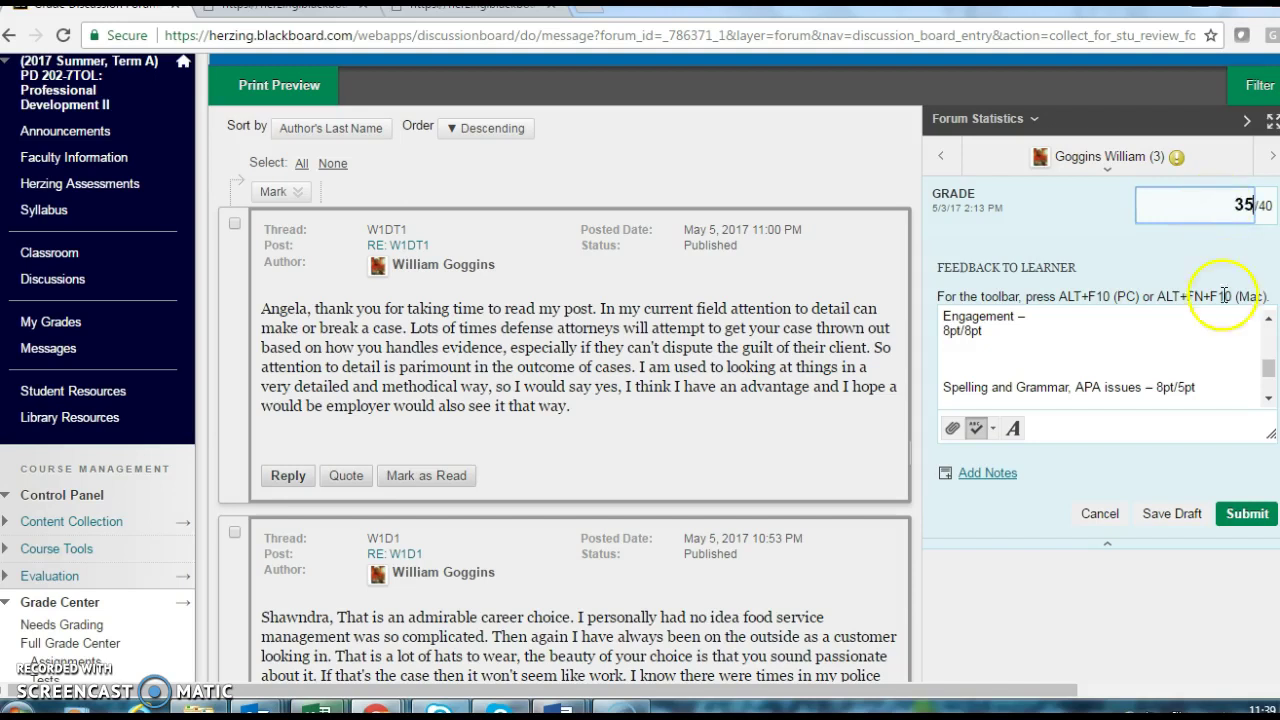
{"action": "left_click_drag", "start_coordinate": [1272, 371], "coordinate": [1271, 340]}
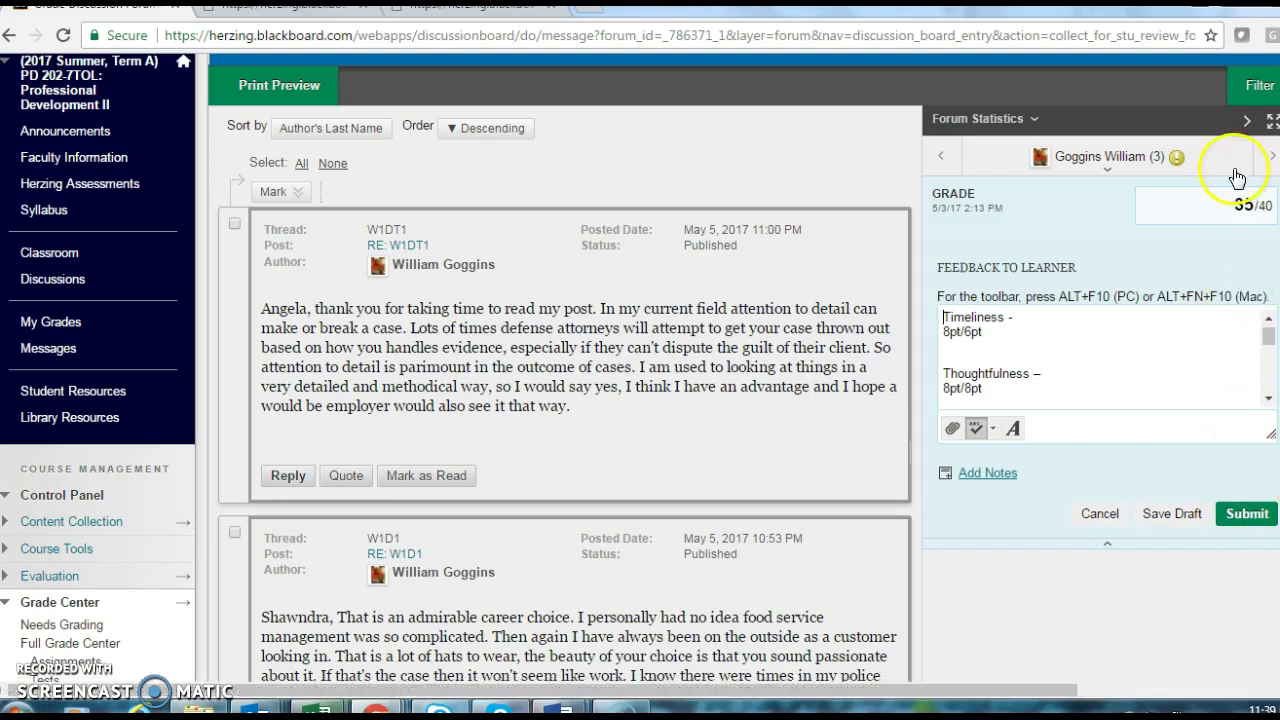
Clear the entered grade and delete the whole feedback text for this student
{"action": "double_click", "coordinate": [1250, 200]}
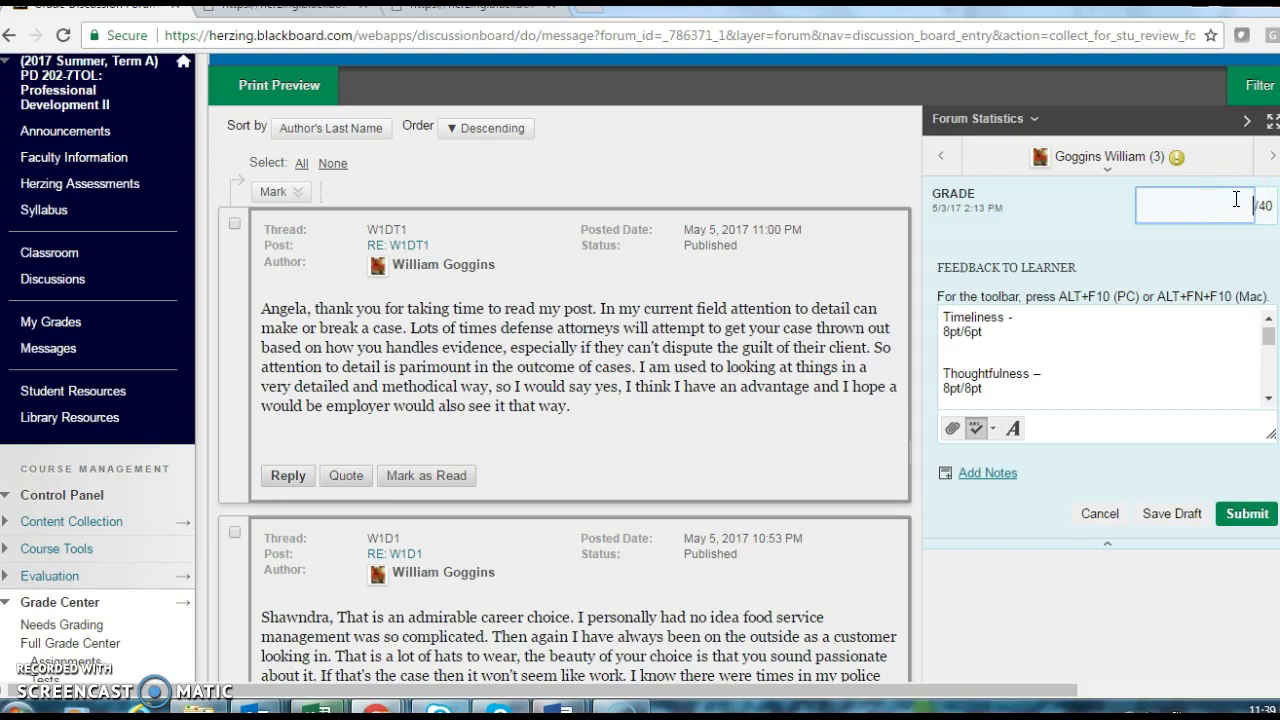
{"action": "left_click", "coordinate": [965, 330]}
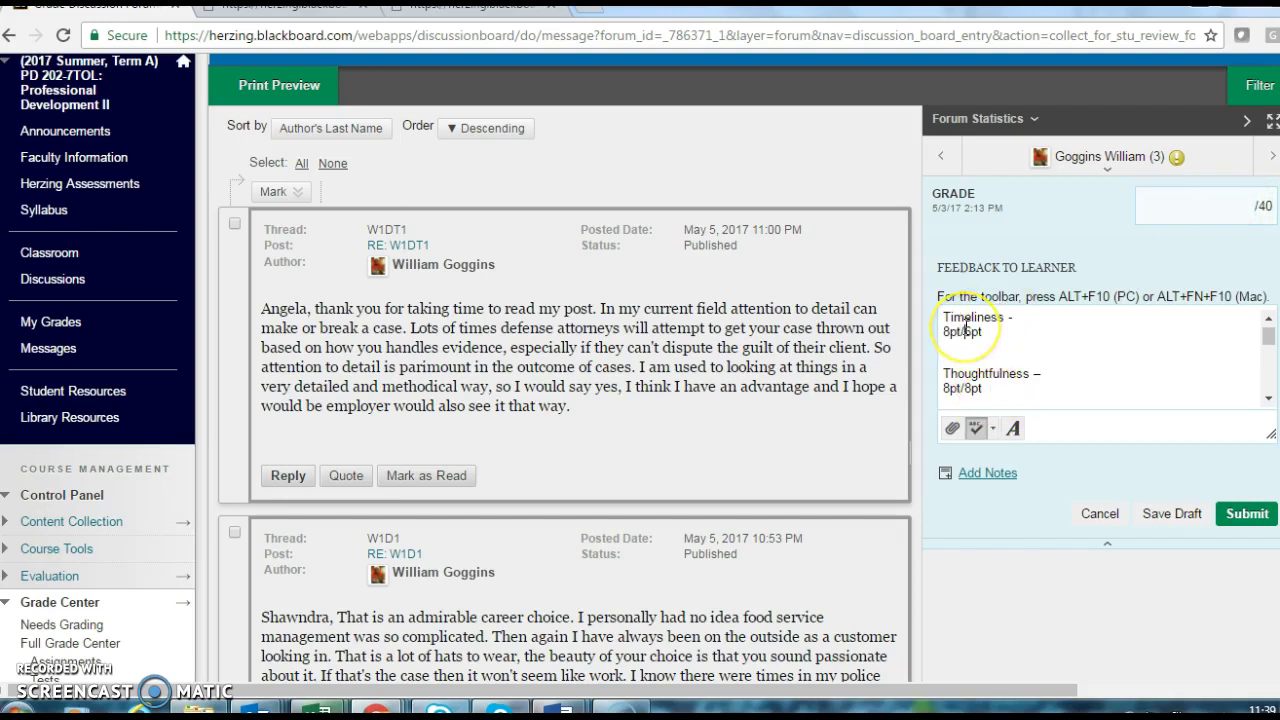
{"action": "key", "text": "ctrl+a"}
{"action": "key", "text": "BackSpace"}
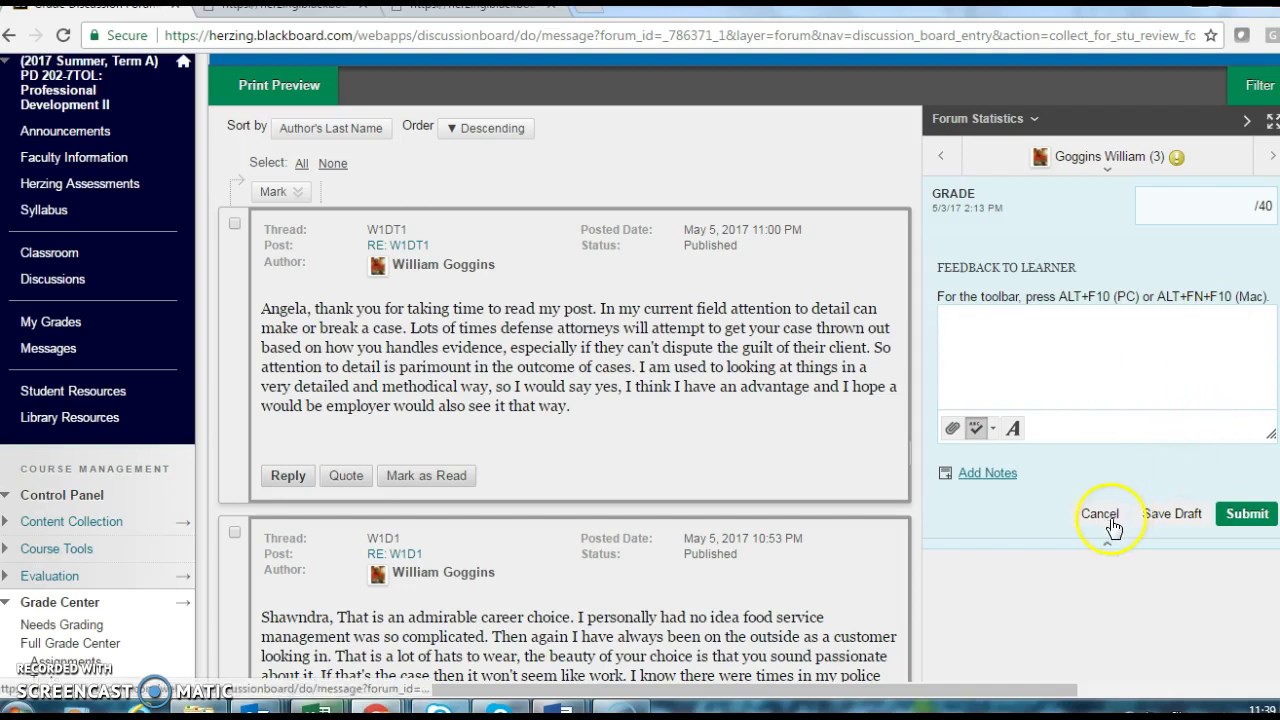
Open the first listed student's discussion posts for grading, leaving the current page without saving changes
{"action": "left_click", "coordinate": [1112, 177]}
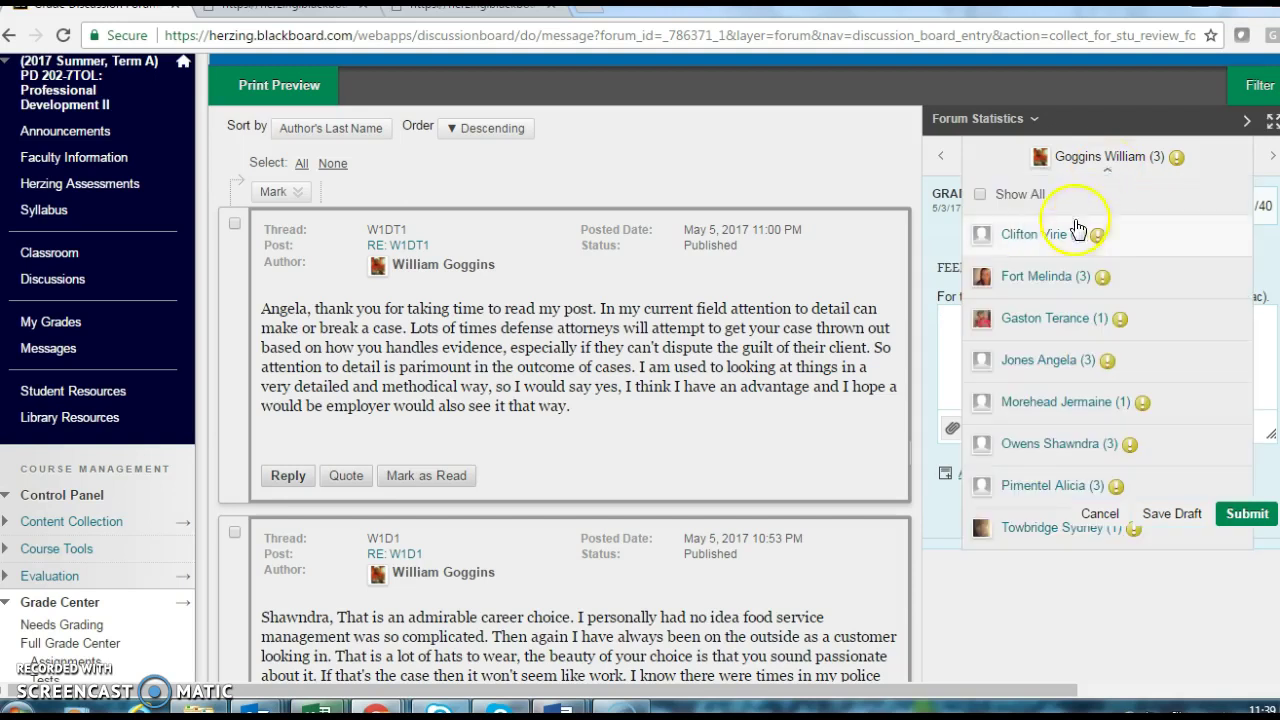
{"action": "left_click", "coordinate": [1047, 238]}
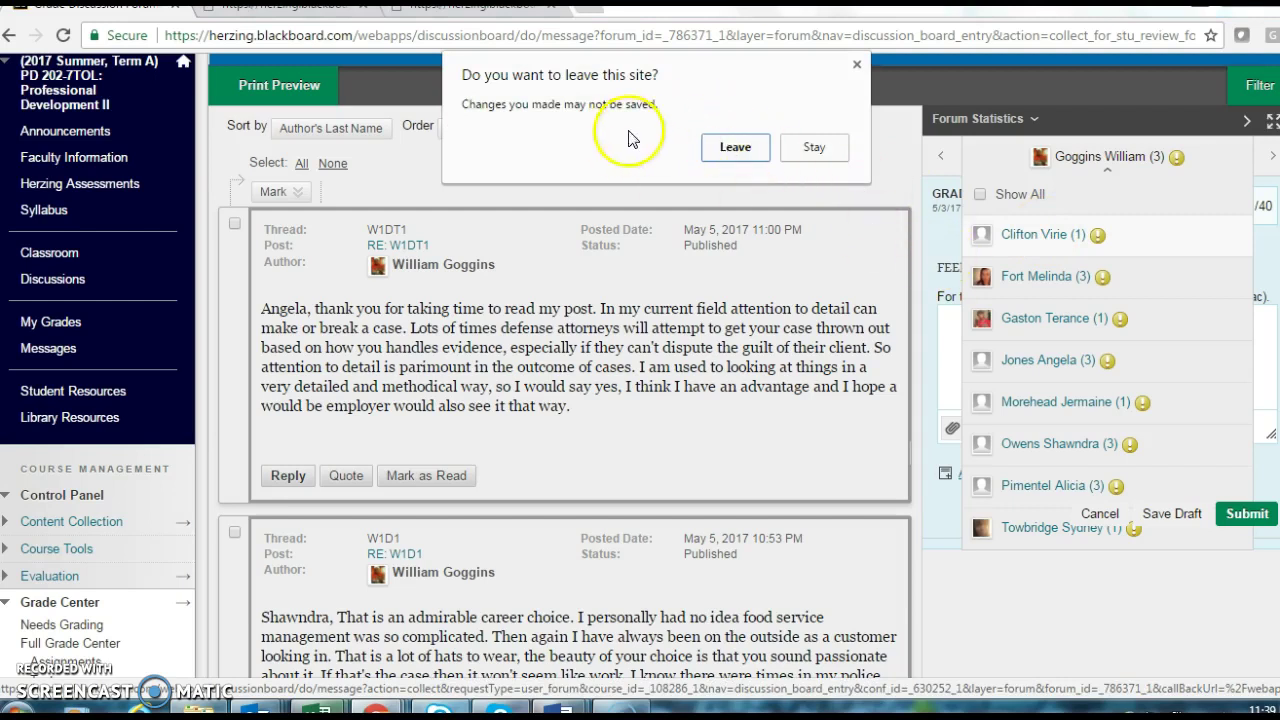
{"action": "left_click", "coordinate": [740, 150]}
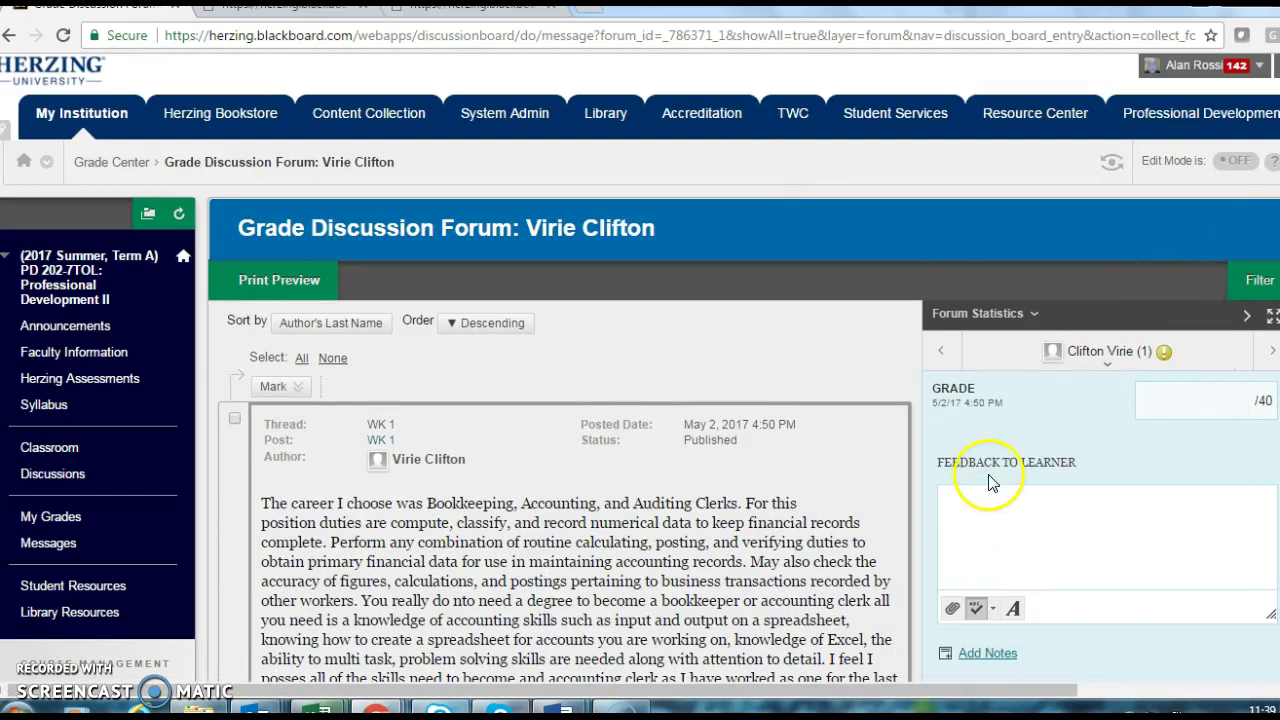
Review the student's WK 1 post, then switch to the simple discussion rubric document in Word
{"action": "scroll", "coordinate": [990, 477], "scroll_direction": "down", "scroll_amount": 1}
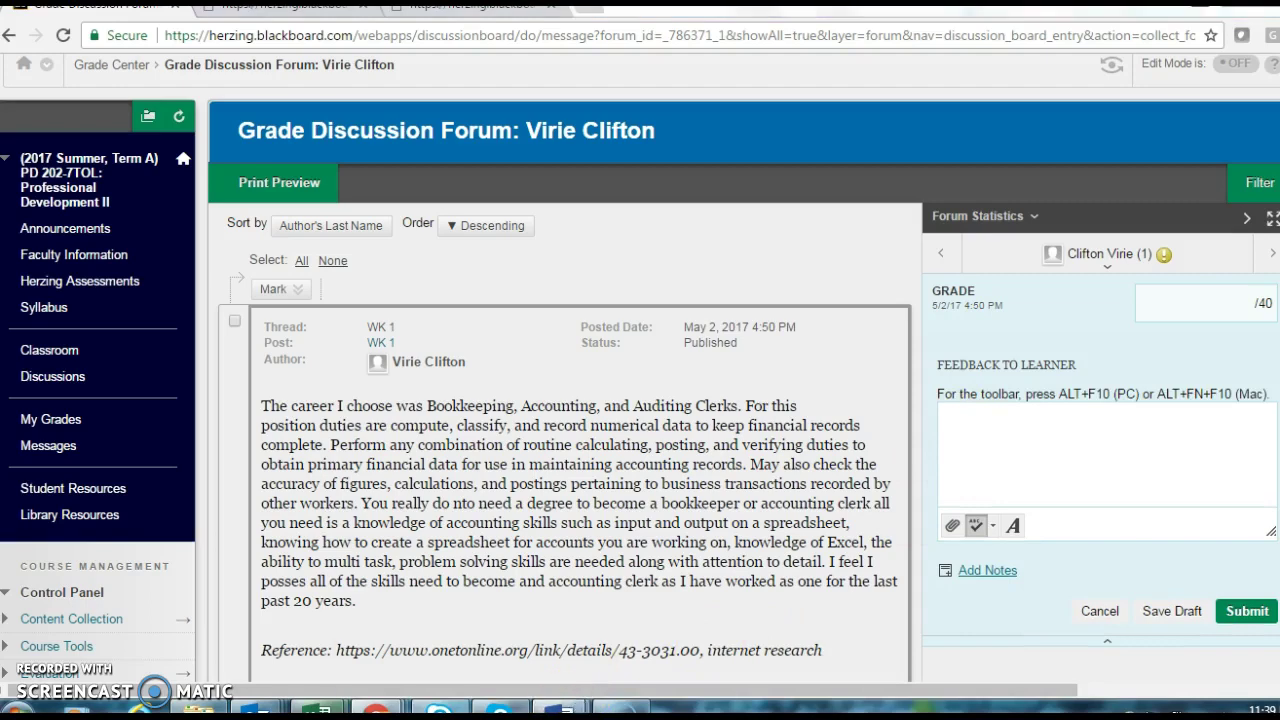
{"action": "scroll", "coordinate": [784, 491], "scroll_direction": "down", "scroll_amount": 3}
{"action": "scroll", "coordinate": [782, 490], "scroll_direction": "up", "scroll_amount": 4}
{"action": "scroll", "coordinate": [634, 486], "scroll_direction": "down", "scroll_amount": 2}
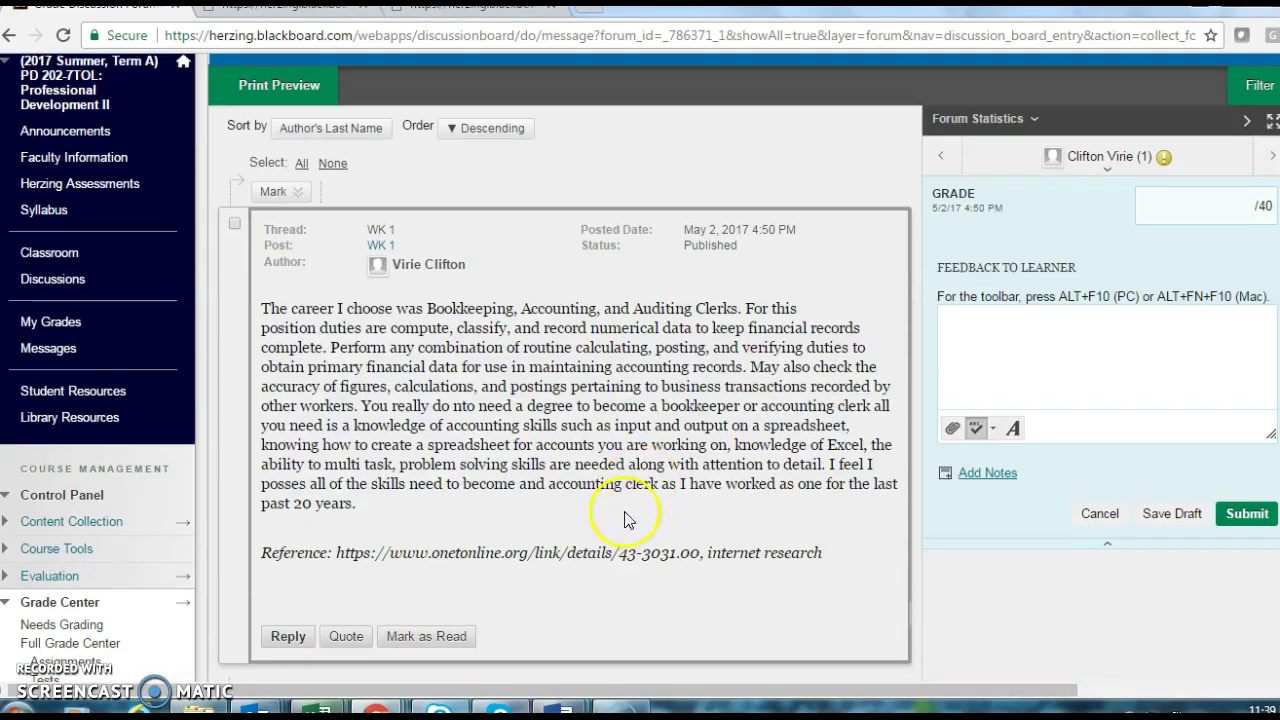
{"action": "mouse_move", "coordinate": [550, 705]}
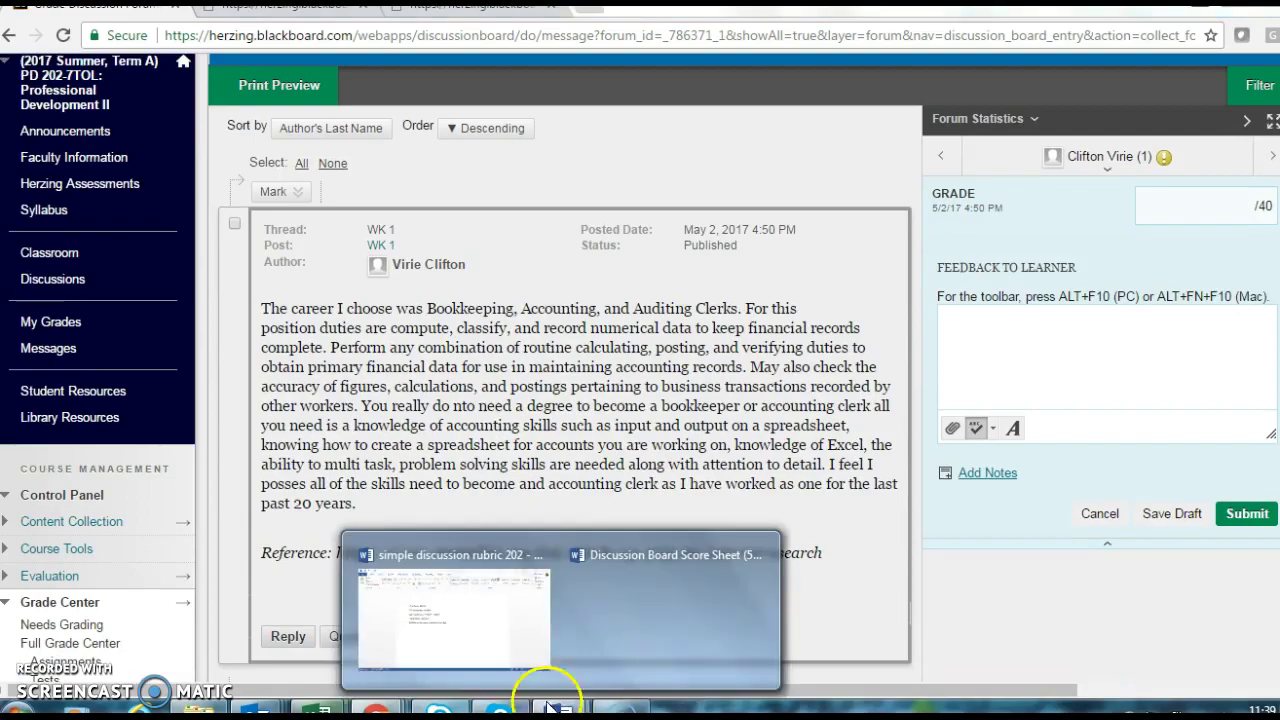
{"action": "left_click", "coordinate": [490, 632]}
{"action": "key", "text": "ctrl+a"}
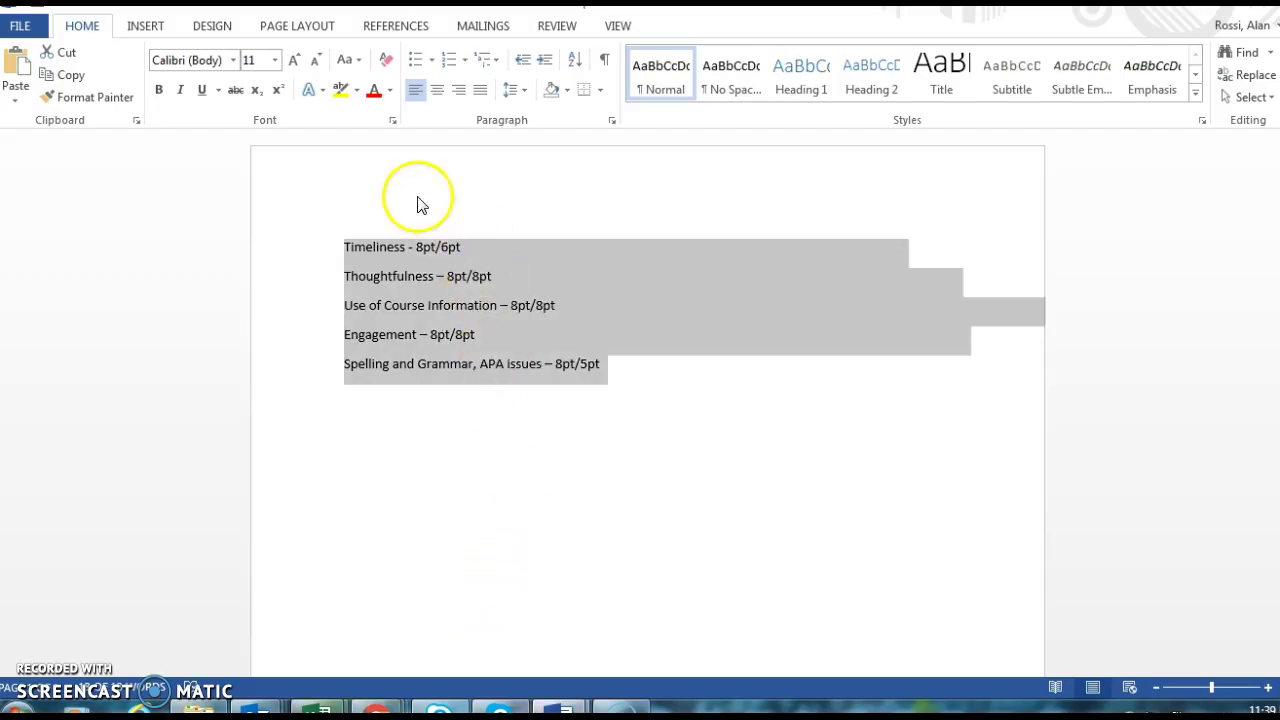
{"action": "left_click", "coordinate": [630, 378]}
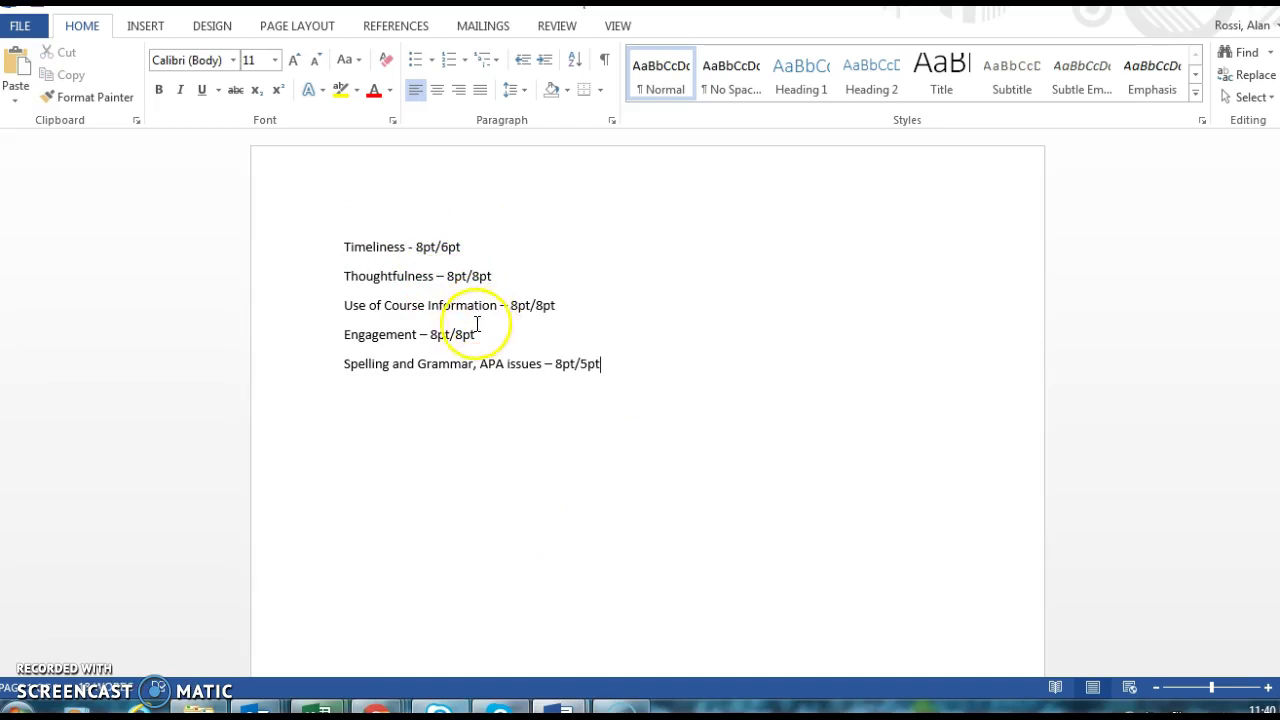
Set the Timeliness score to 4pt in the rubric and select all five rubric lines
{"action": "left_click", "coordinate": [446, 248]}
{"action": "left_click_drag", "start_coordinate": [446, 249], "coordinate": [445, 249]}
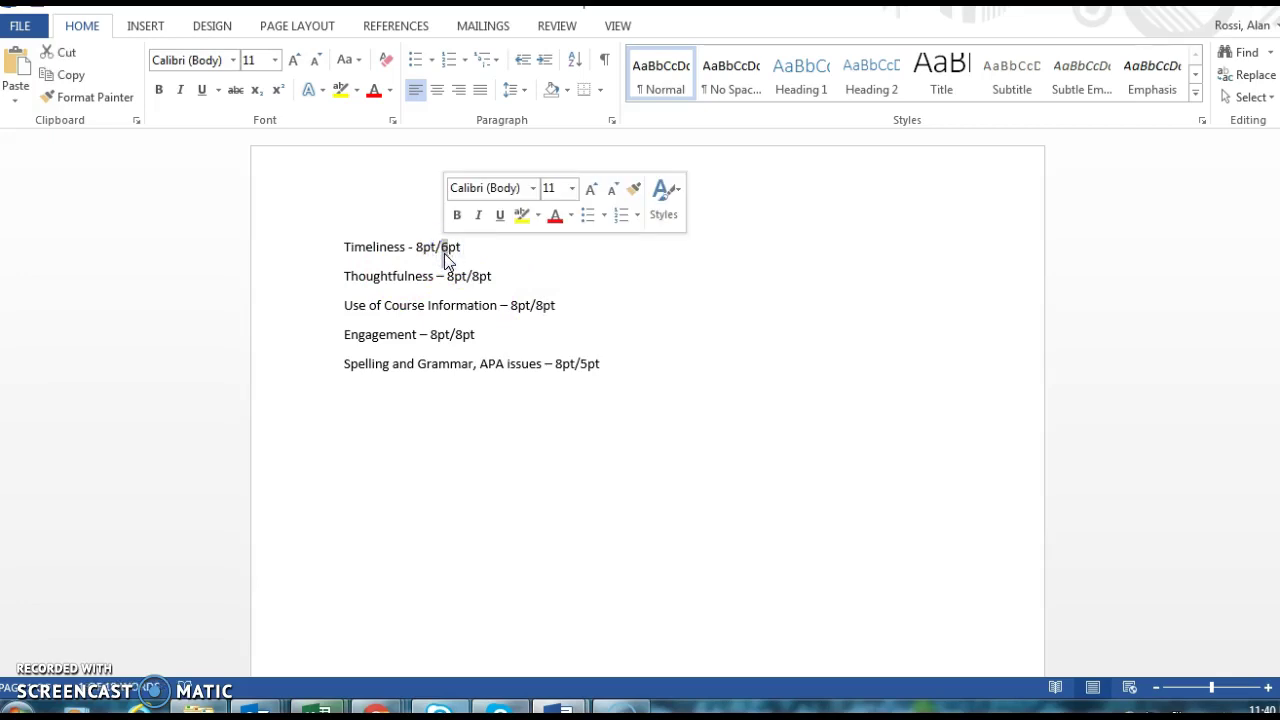
{"action": "type", "text": "4"}
{"action": "left_click", "coordinate": [486, 249]}
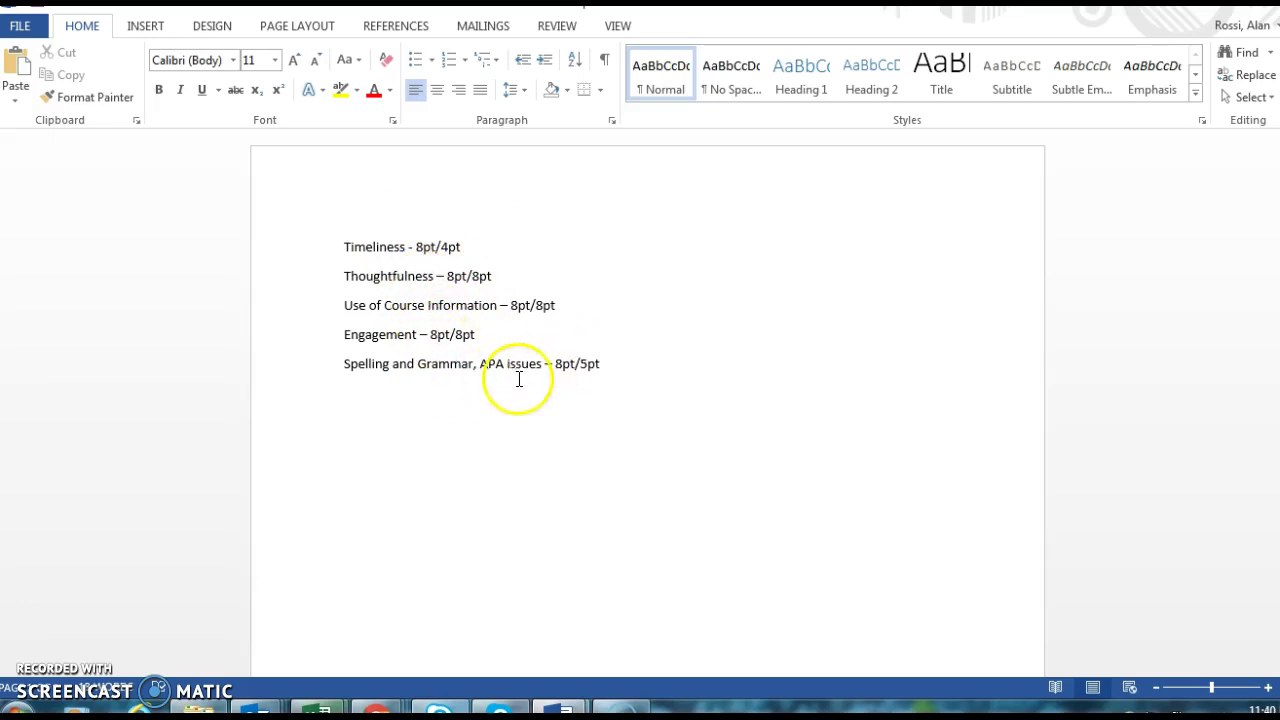
{"action": "left_click_drag", "start_coordinate": [344, 248], "coordinate": [609, 368]}
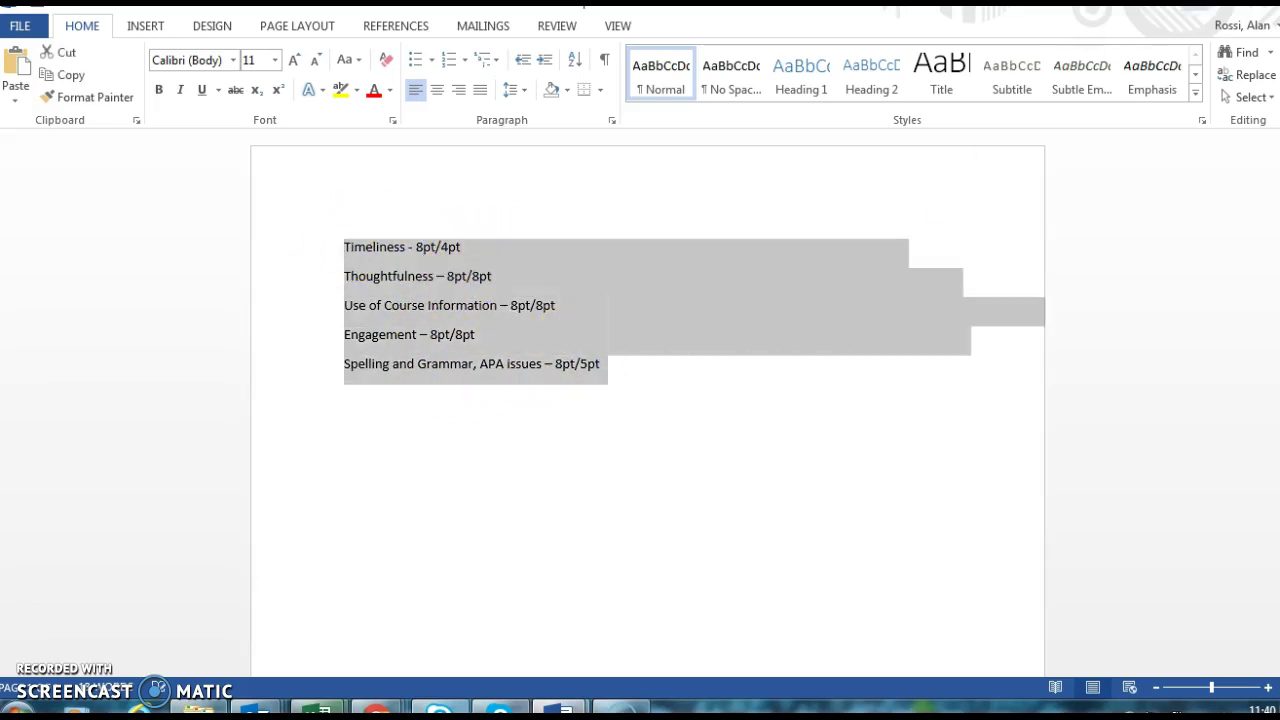
Return to Blackboard and cancel grading this student's forum posts, going back to the Full Grade Center
{"action": "left_click", "coordinate": [1251, 8]}
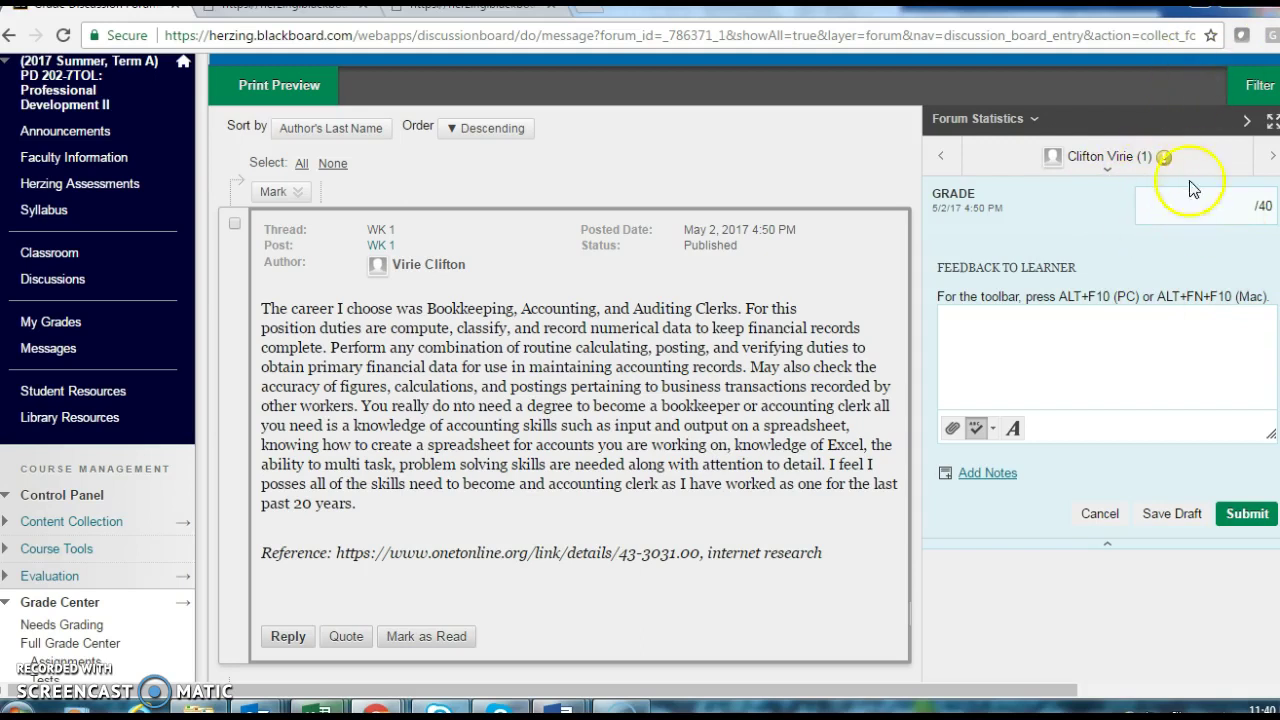
{"action": "left_click", "coordinate": [1100, 514]}
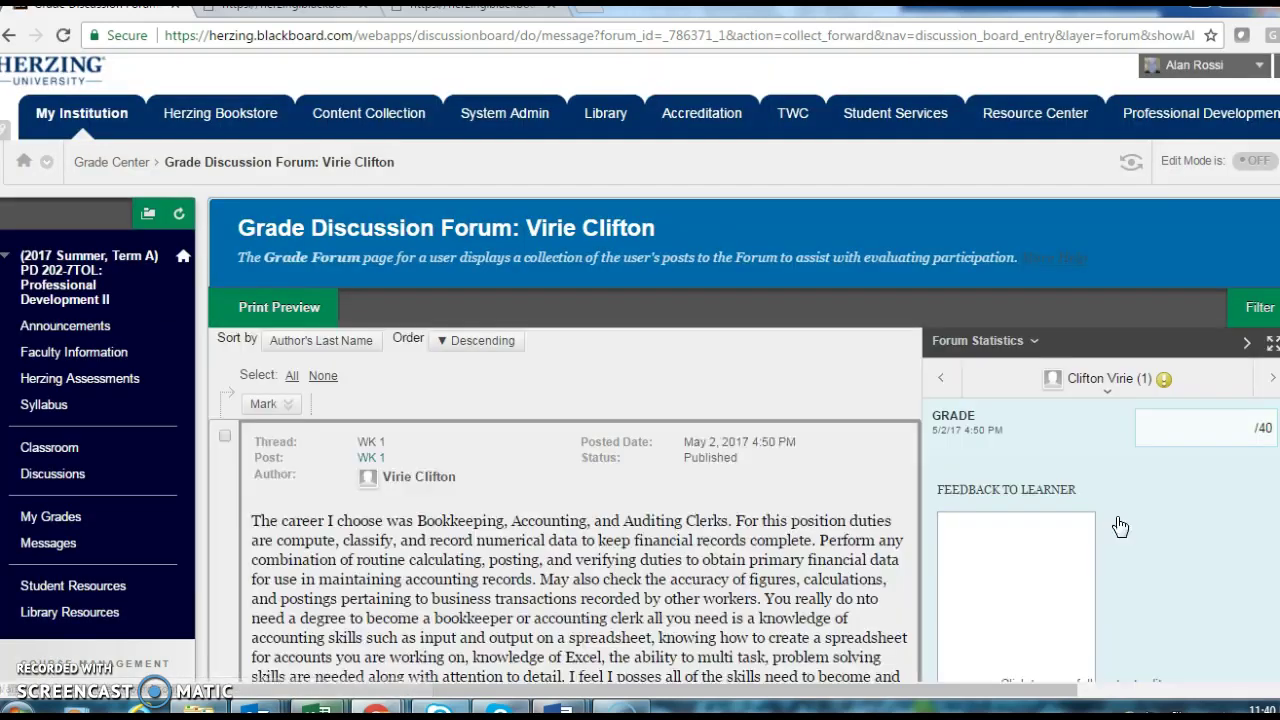
{"action": "left_click", "coordinate": [1145, 485]}
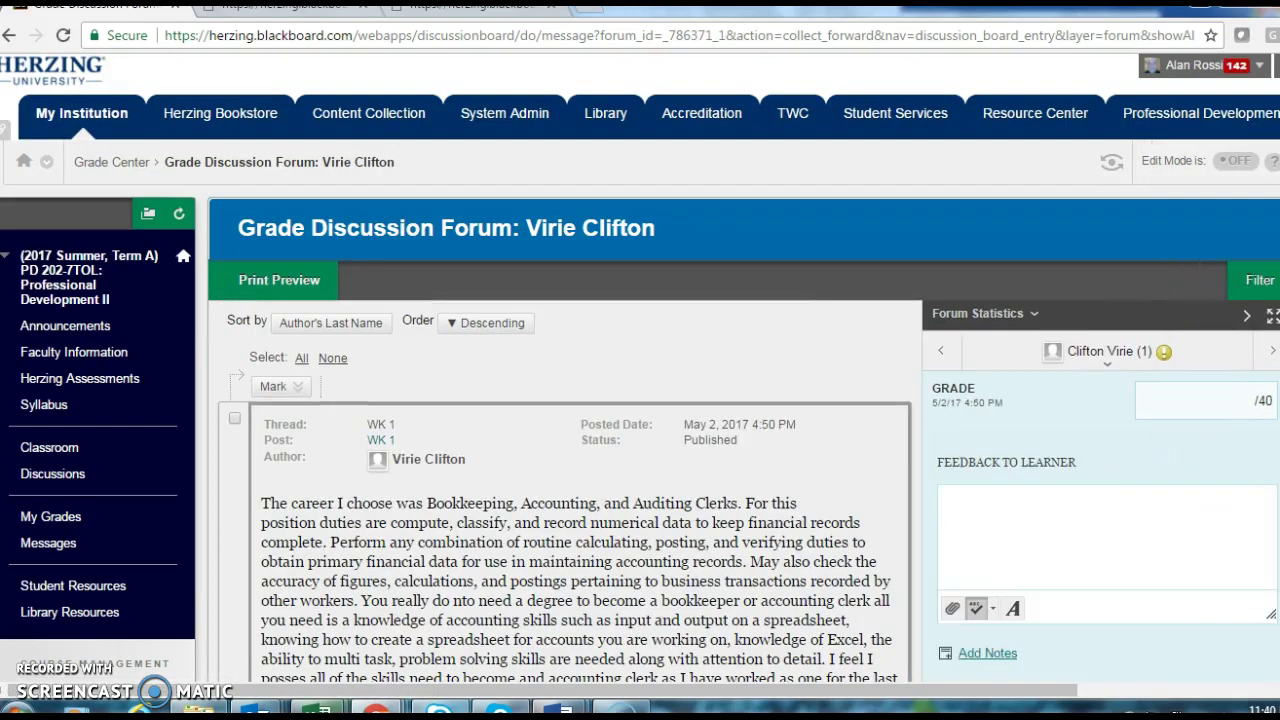
{"action": "scroll", "coordinate": [640, 400], "scroll_direction": "down", "scroll_amount": 4}
{"action": "left_click", "coordinate": [1263, 550]}
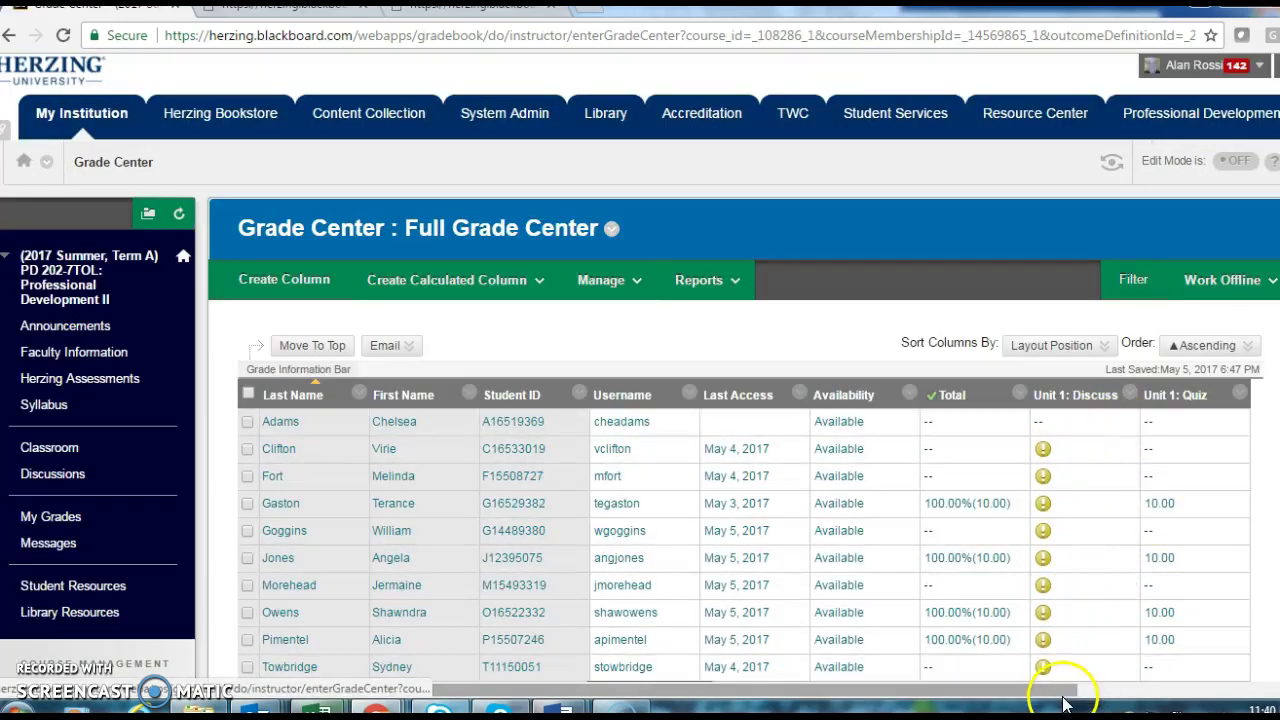
Open the 5/3/17 Unit 1: Key Assessment attempt of the first student awaiting grading in that column and look through the worksheet
{"action": "left_click_drag", "start_coordinate": [1071, 692], "coordinate": [1171, 694]}
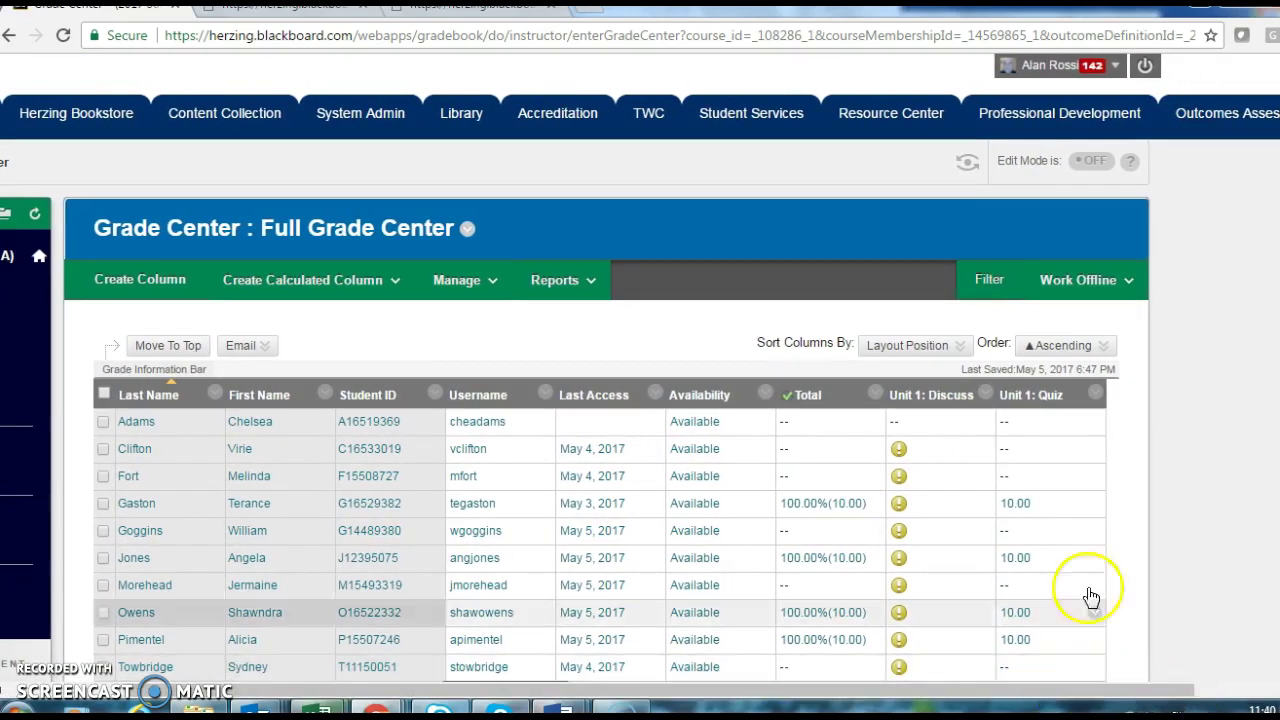
{"action": "scroll", "coordinate": [1228, 508], "scroll_direction": "down", "scroll_amount": 2}
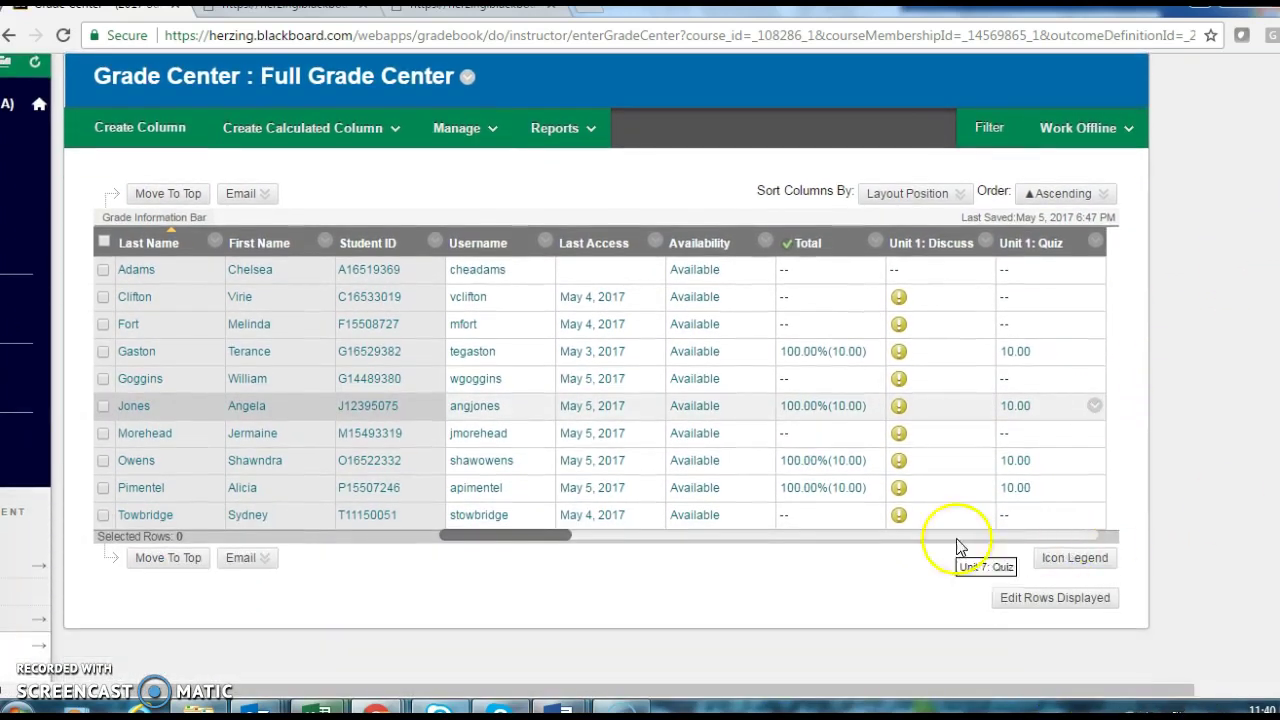
{"action": "left_click_drag", "start_coordinate": [535, 540], "coordinate": [557, 537]}
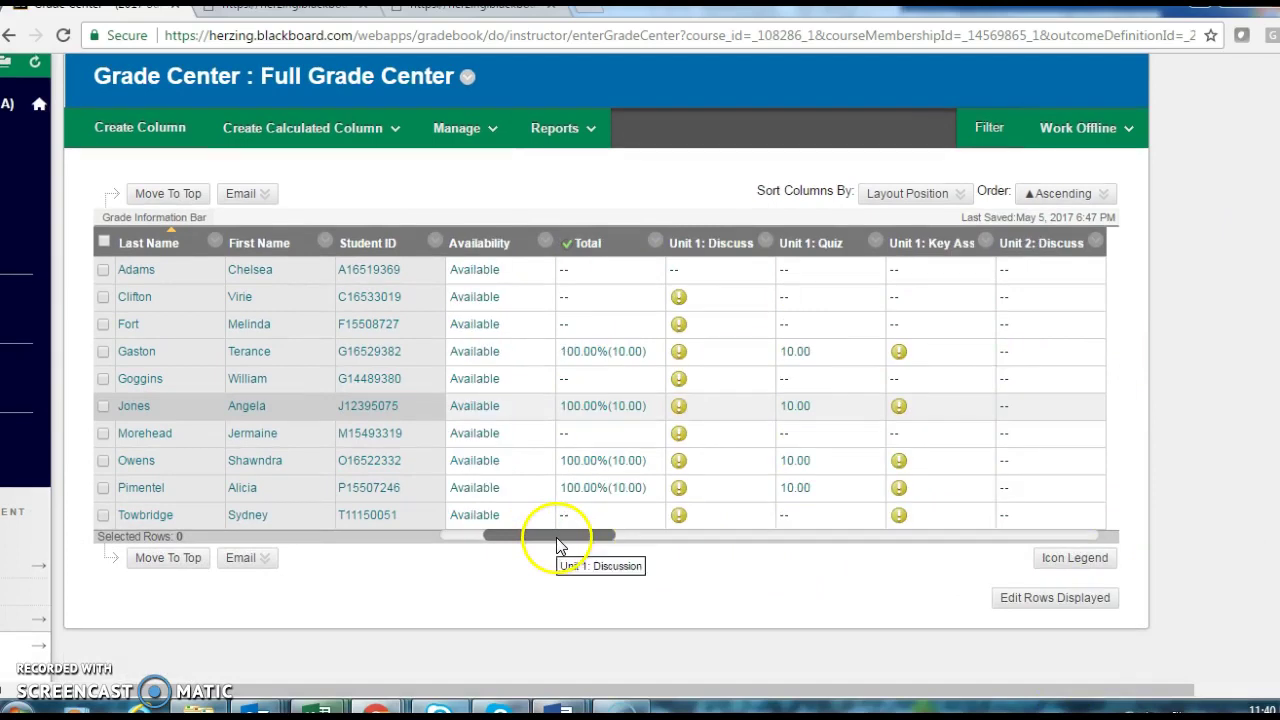
{"action": "left_click", "coordinate": [986, 352]}
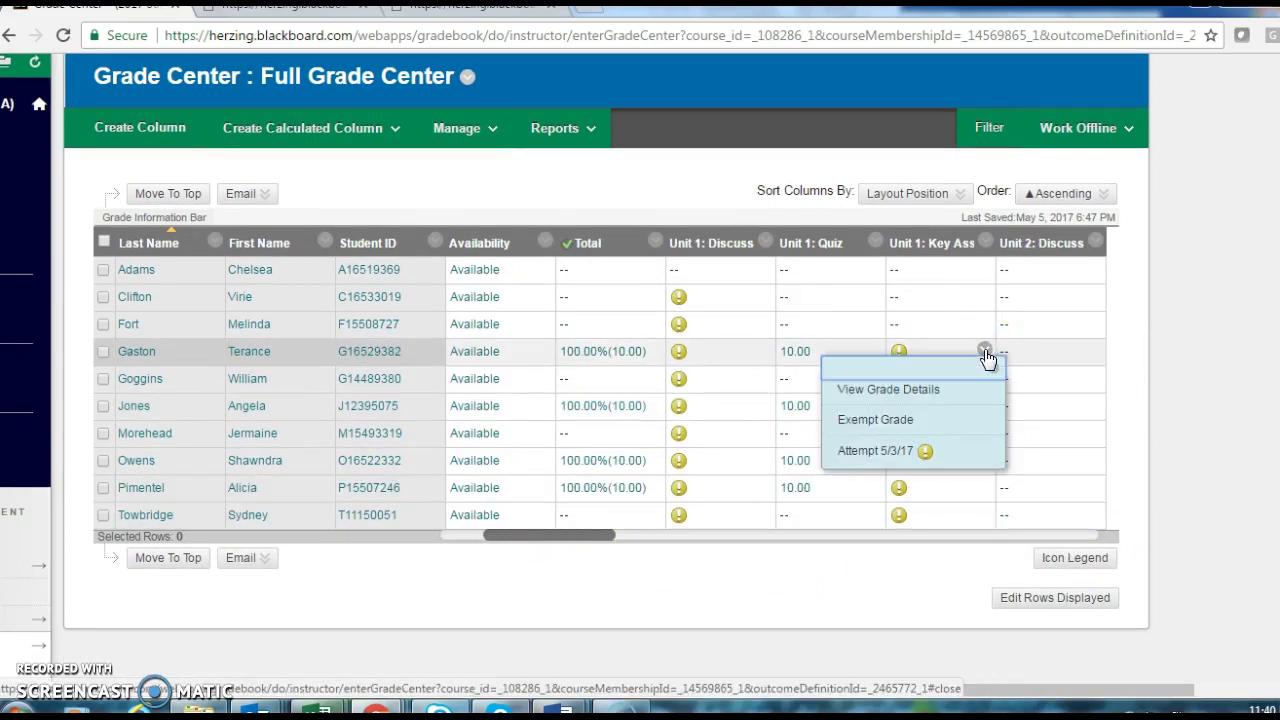
{"action": "left_click", "coordinate": [986, 348]}
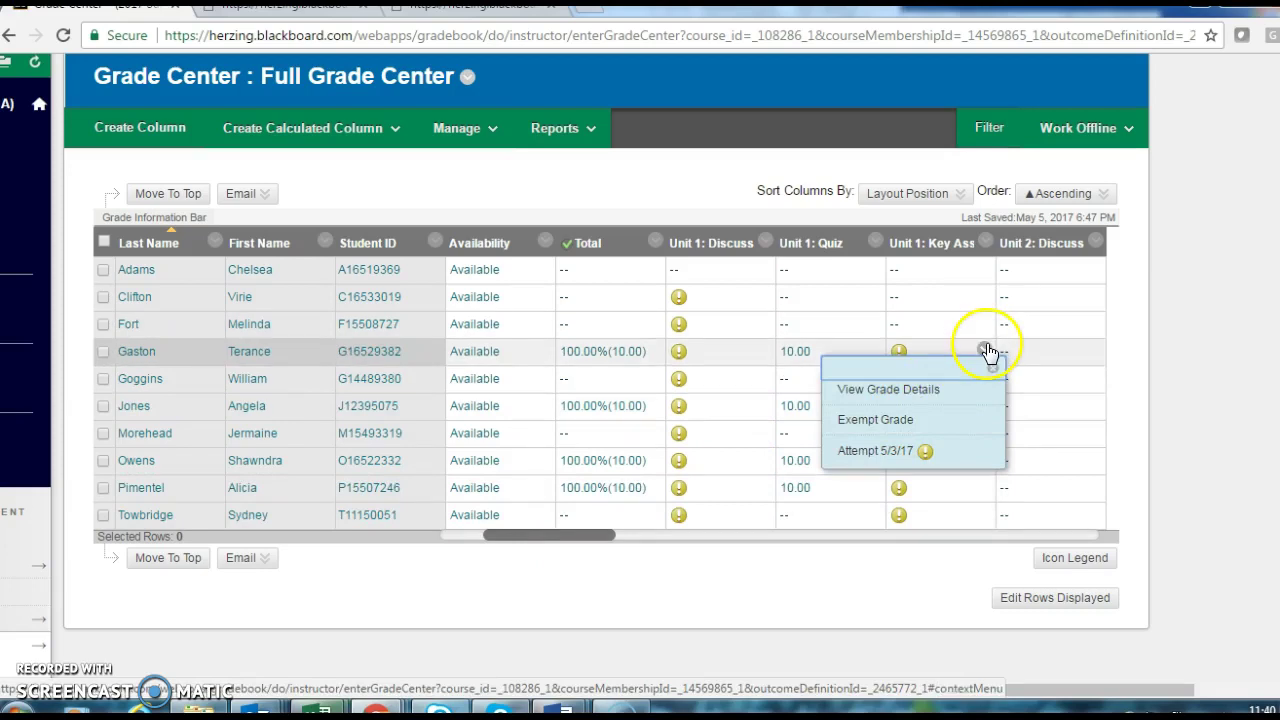
{"action": "left_click", "coordinate": [884, 450]}
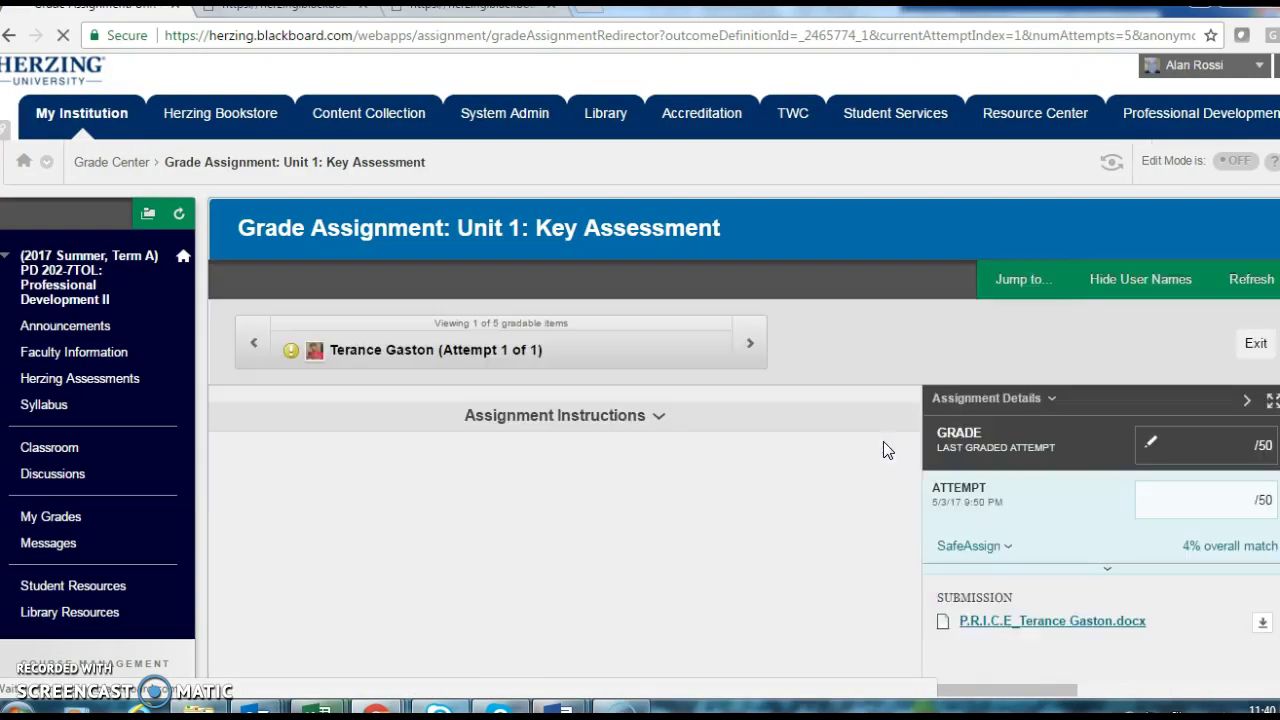
{"action": "left_click", "coordinate": [840, 506]}
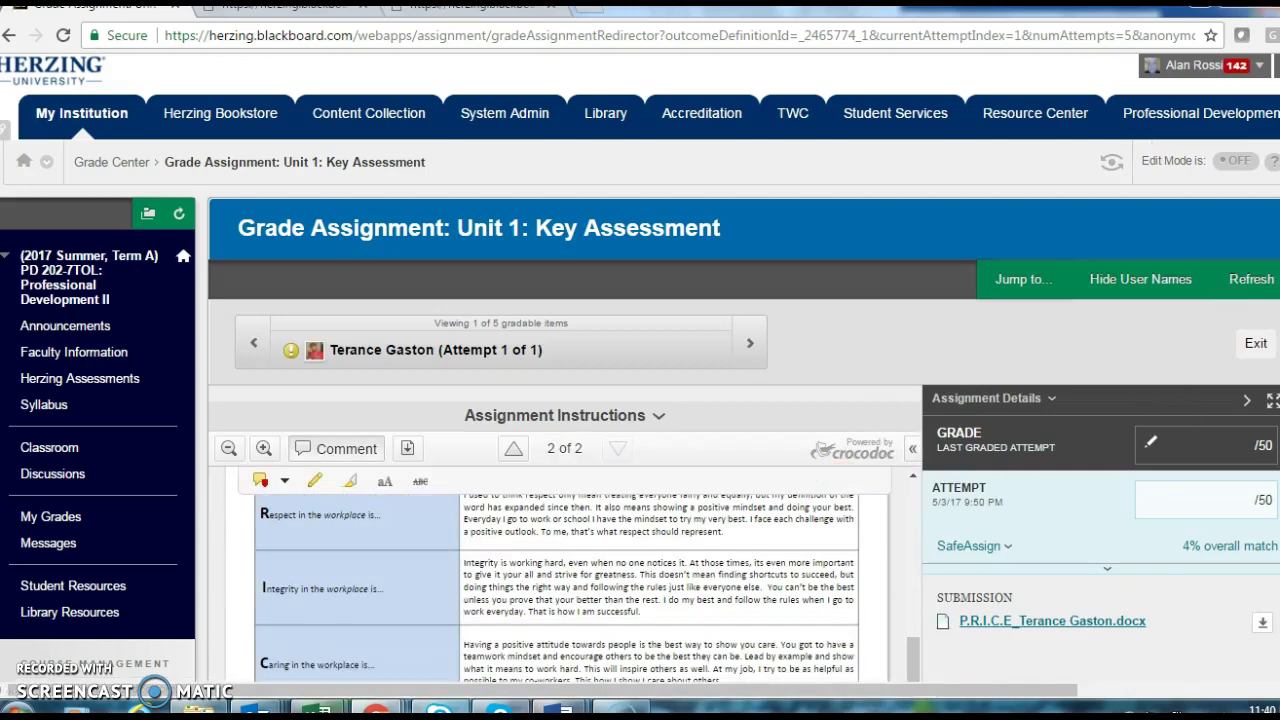
{"action": "scroll", "coordinate": [1150, 430], "scroll_direction": "down", "scroll_amount": 3}
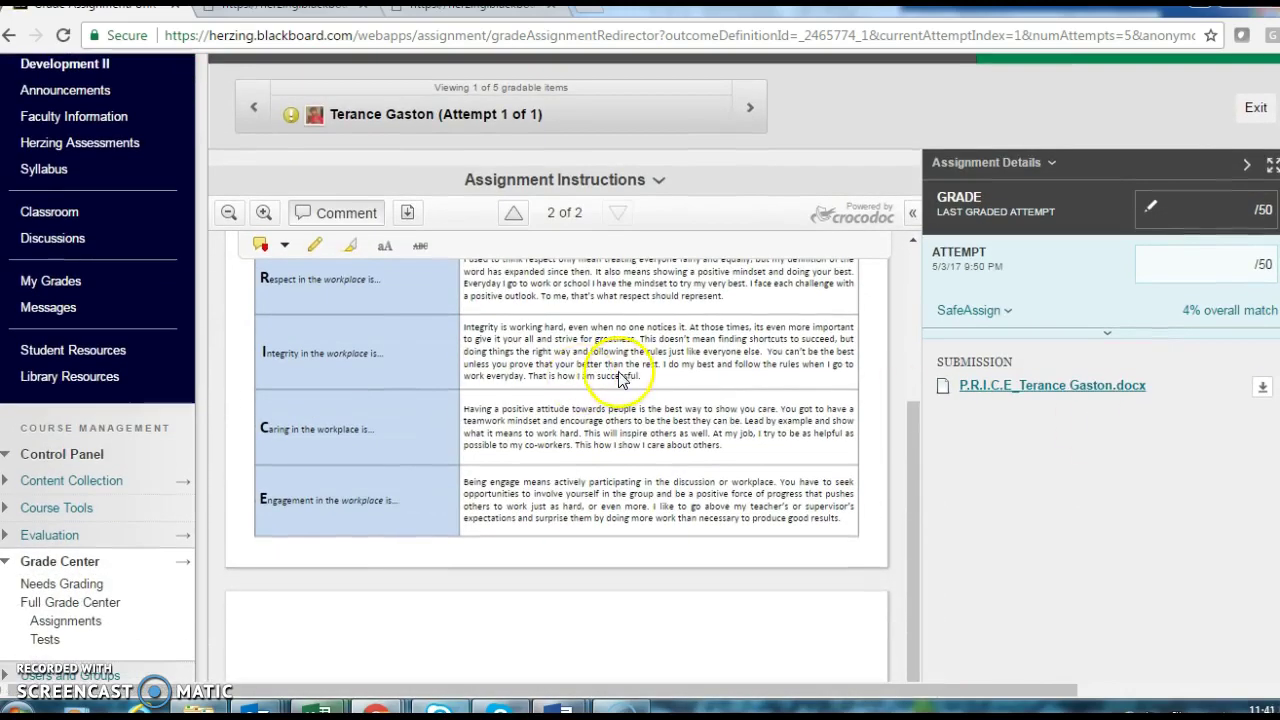
{"action": "scroll", "coordinate": [612, 382], "scroll_direction": "up", "scroll_amount": 10}
{"action": "scroll", "coordinate": [618, 380], "scroll_direction": "down", "scroll_amount": 5}
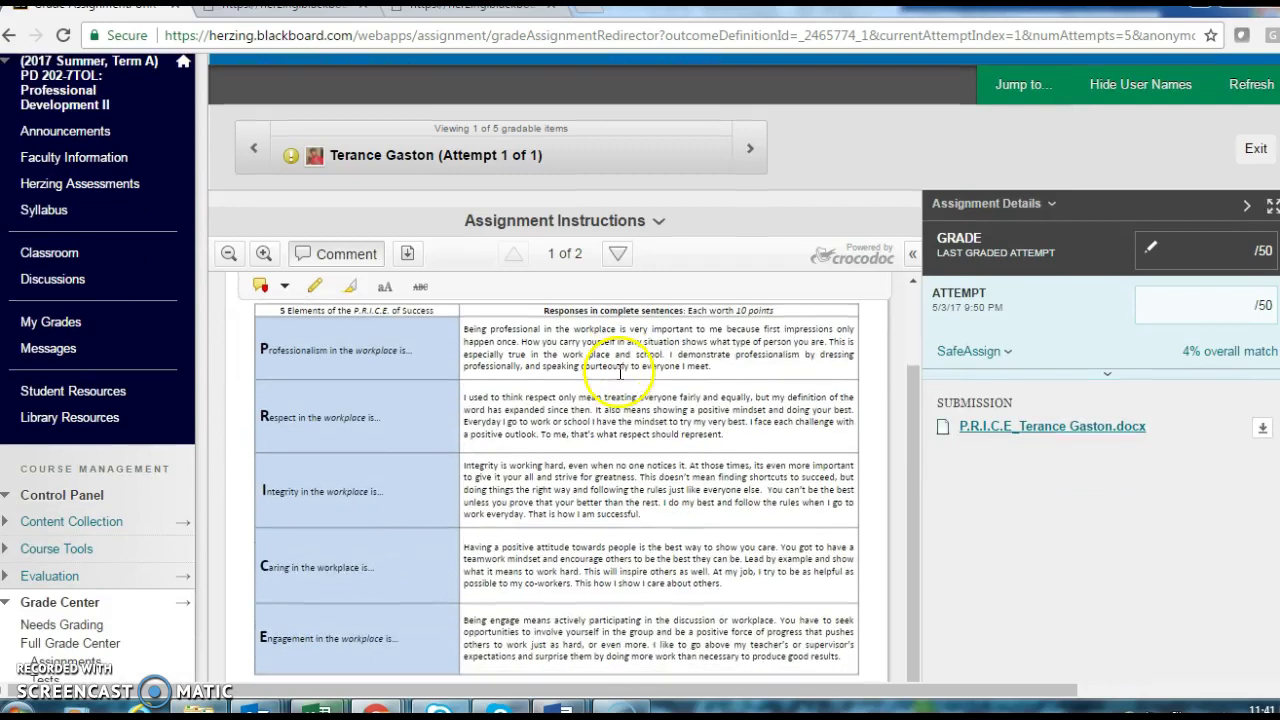
{"action": "mouse_move", "coordinate": [917, 430]}
{"action": "left_mouse_down"}
{"action": "mouse_move", "coordinate": [916, 361]}
{"action": "mouse_move", "coordinate": [910, 440]}
{"action": "left_mouse_up"}
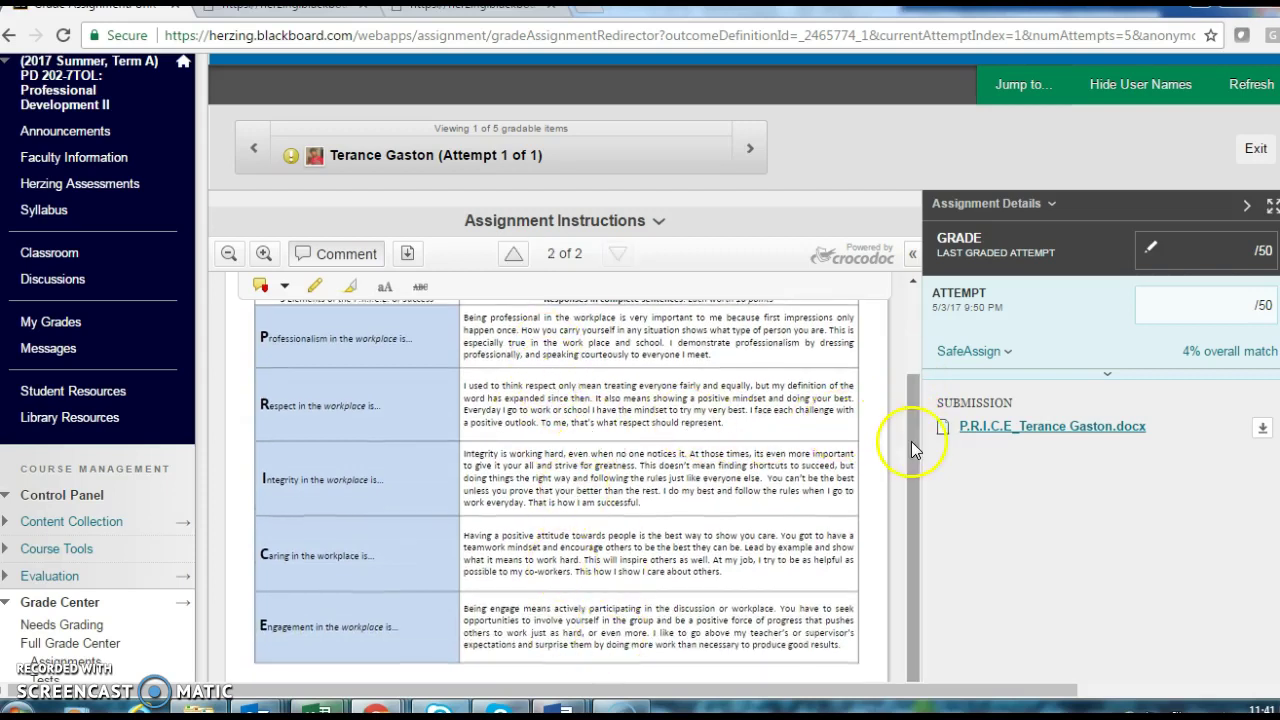
Download the student's submitted P.R.I.C.E. worksheet and view it in Word before returning to the Blackboard grading page
{"action": "left_click", "coordinate": [1263, 432]}
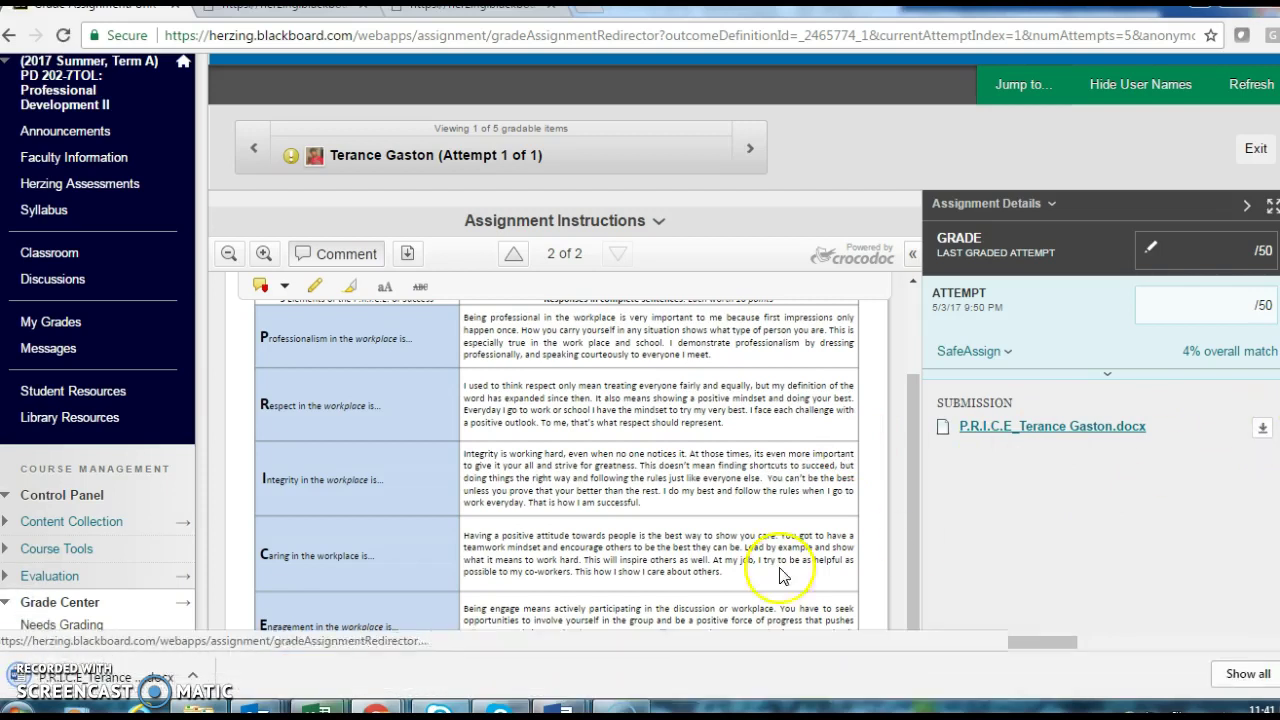
{"action": "left_click", "coordinate": [128, 688]}
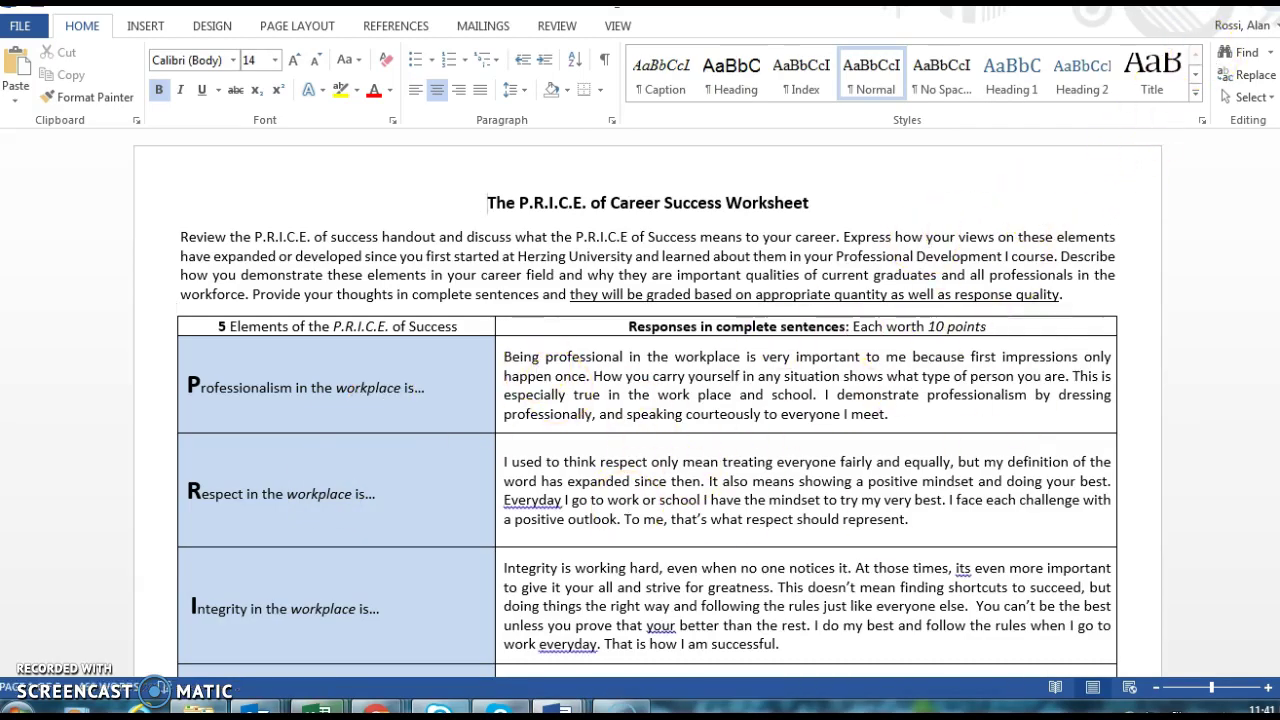
{"action": "left_click", "coordinate": [1247, 5]}
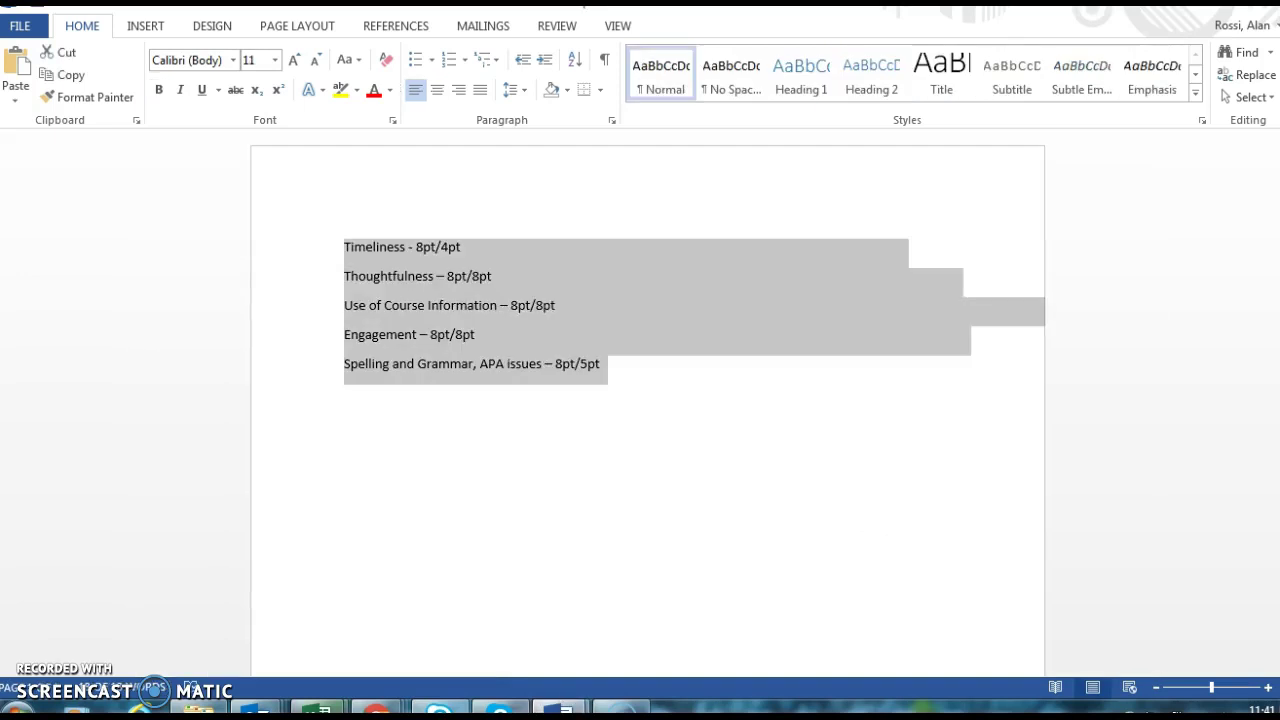
{"action": "left_click", "coordinate": [1248, 12]}
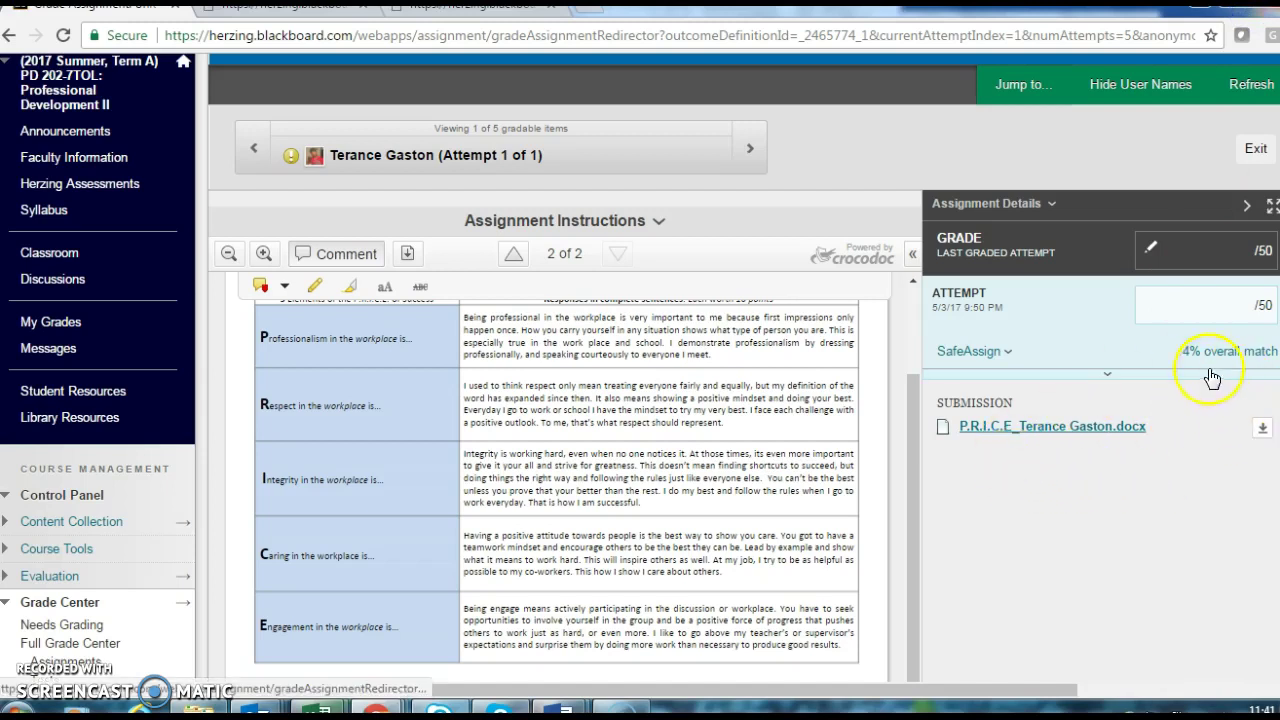
Show the attempt's grade, rubric and feedback fields and try to attach a file to the learner feedback
{"action": "left_click", "coordinate": [1206, 298]}
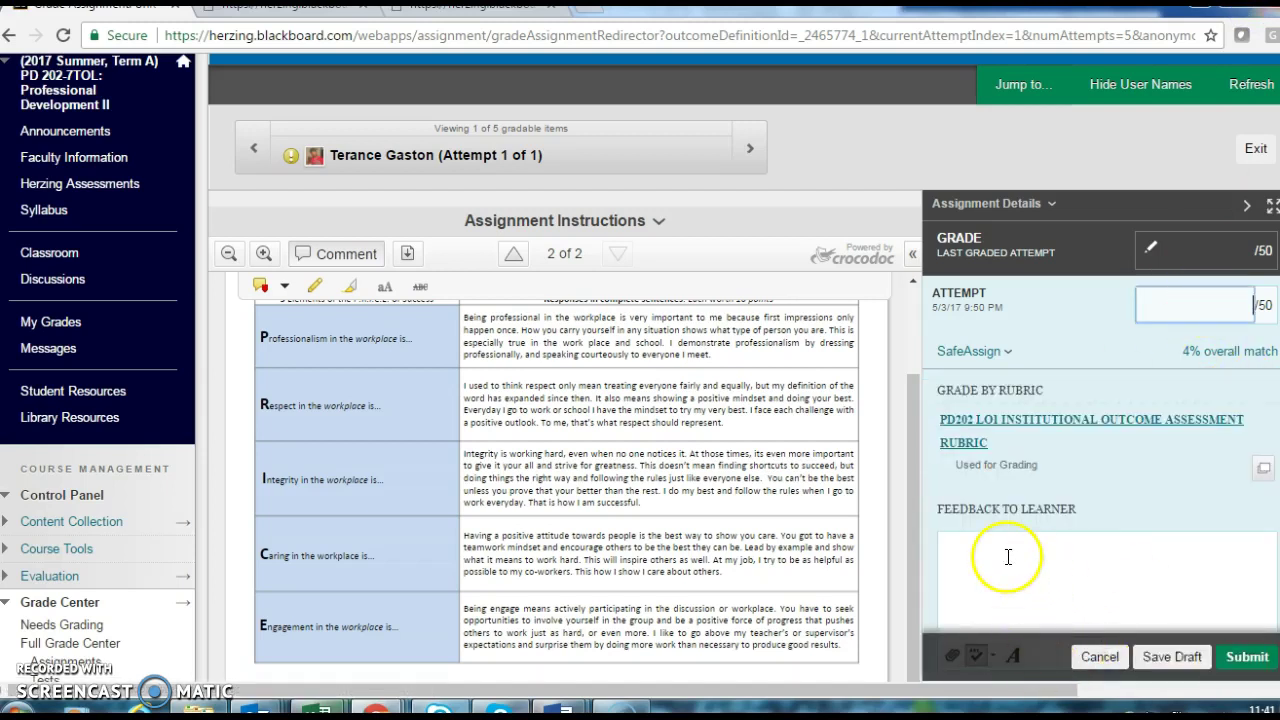
{"action": "scroll", "coordinate": [1145, 480], "scroll_direction": "down", "scroll_amount": 1}
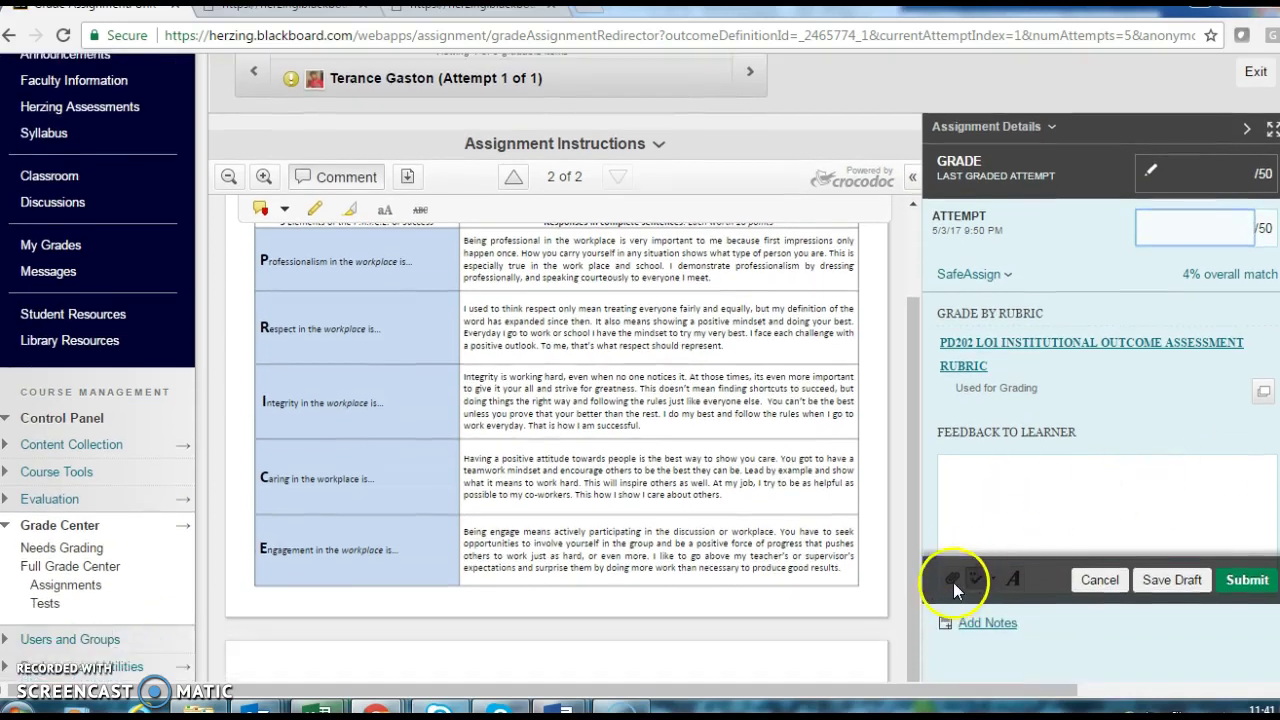
{"action": "left_click", "coordinate": [953, 586]}
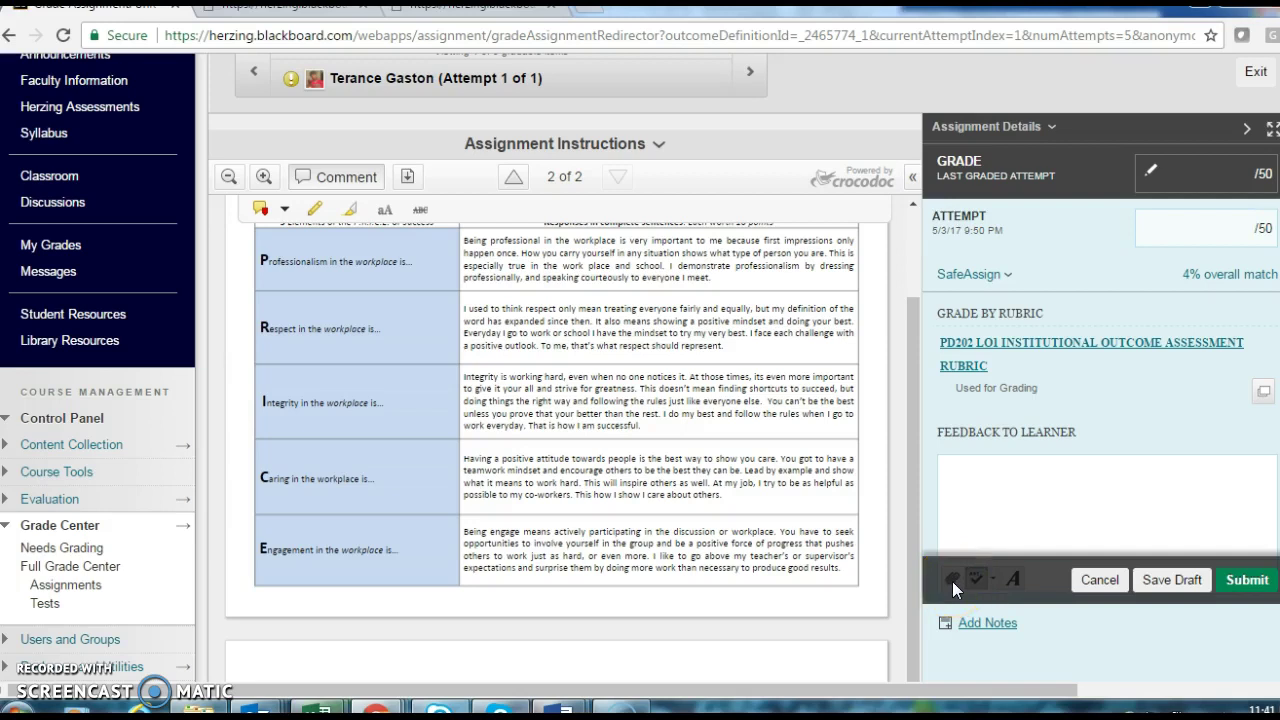
{"action": "left_click", "coordinate": [970, 493]}
Highlight "ecially true" in yellow in the worksheet's Professionalism response
{"action": "left_click_drag", "start_coordinate": [915, 476], "coordinate": [914, 364]}
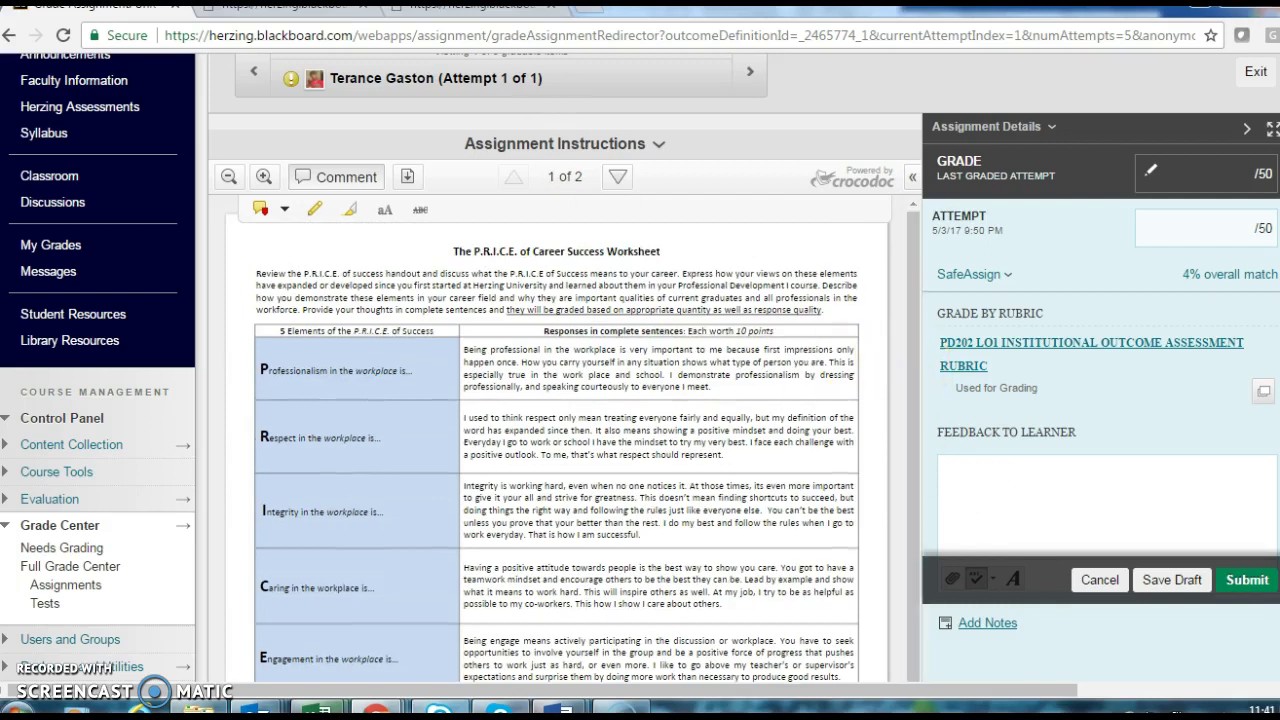
{"action": "left_click", "coordinate": [352, 222]}
{"action": "left_click_drag", "start_coordinate": [477, 374], "coordinate": [528, 376]}
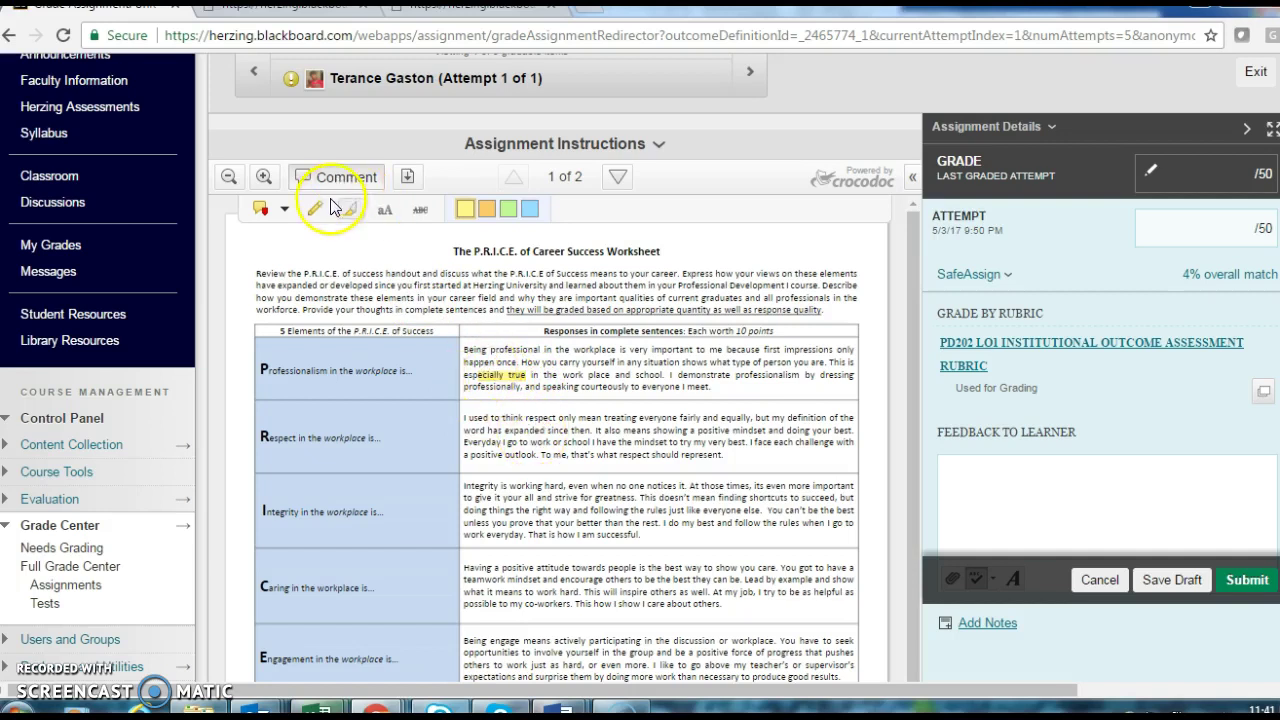
Add a point comment reading "spelling error" on the first line of the worksheet's Respect response
{"action": "left_click", "coordinate": [262, 212]}
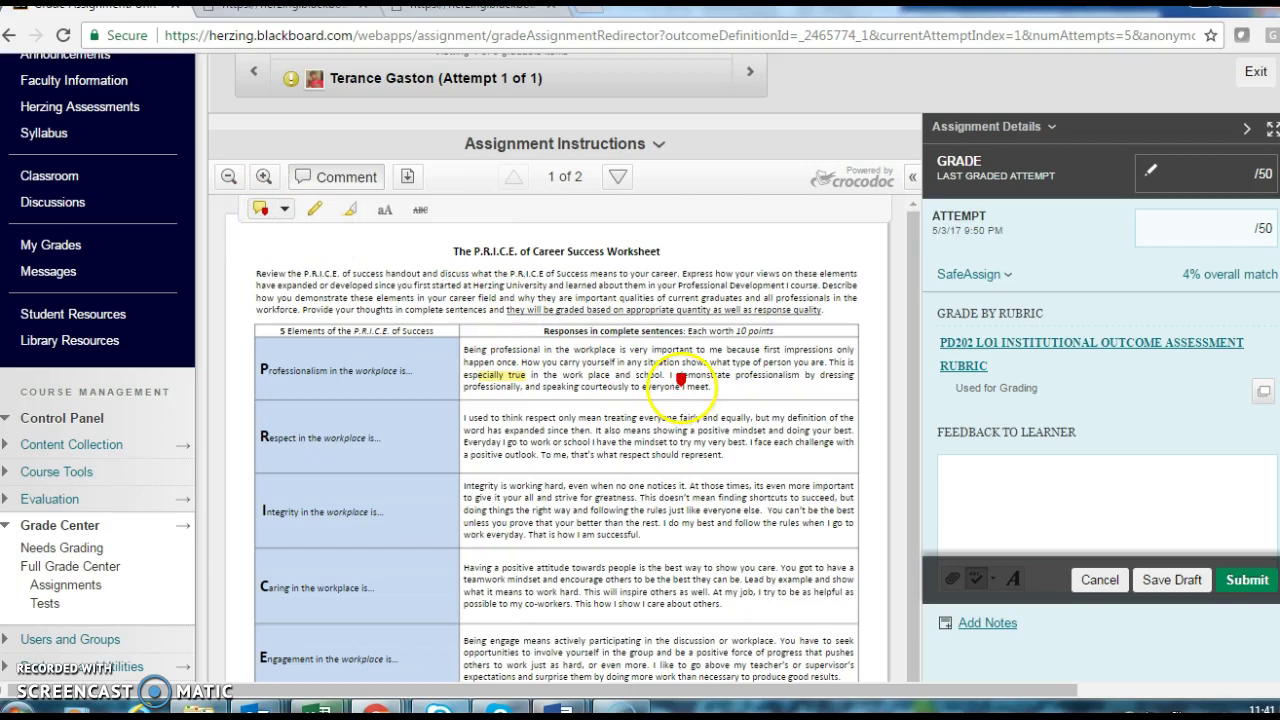
{"action": "left_click", "coordinate": [690, 417]}
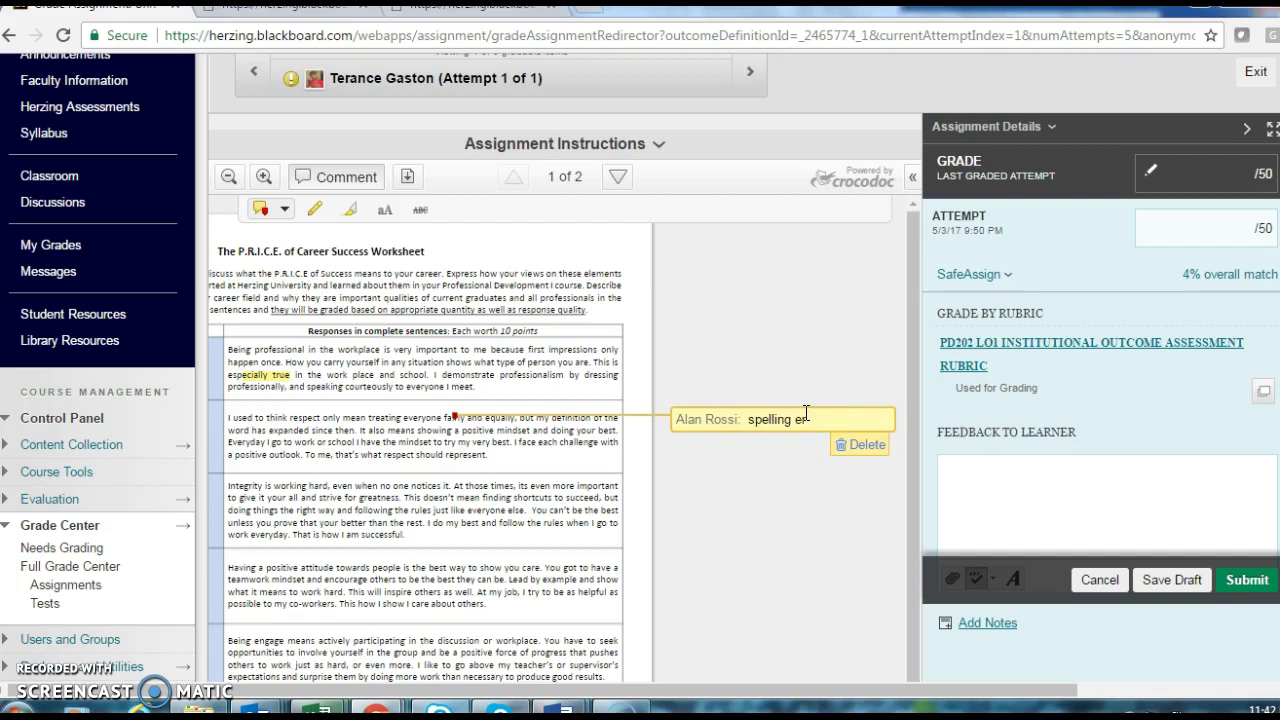
{"action": "type", "text": "spelling errow"}
{"action": "key", "text": "BackSpace"}
{"action": "type", "text": "r"}
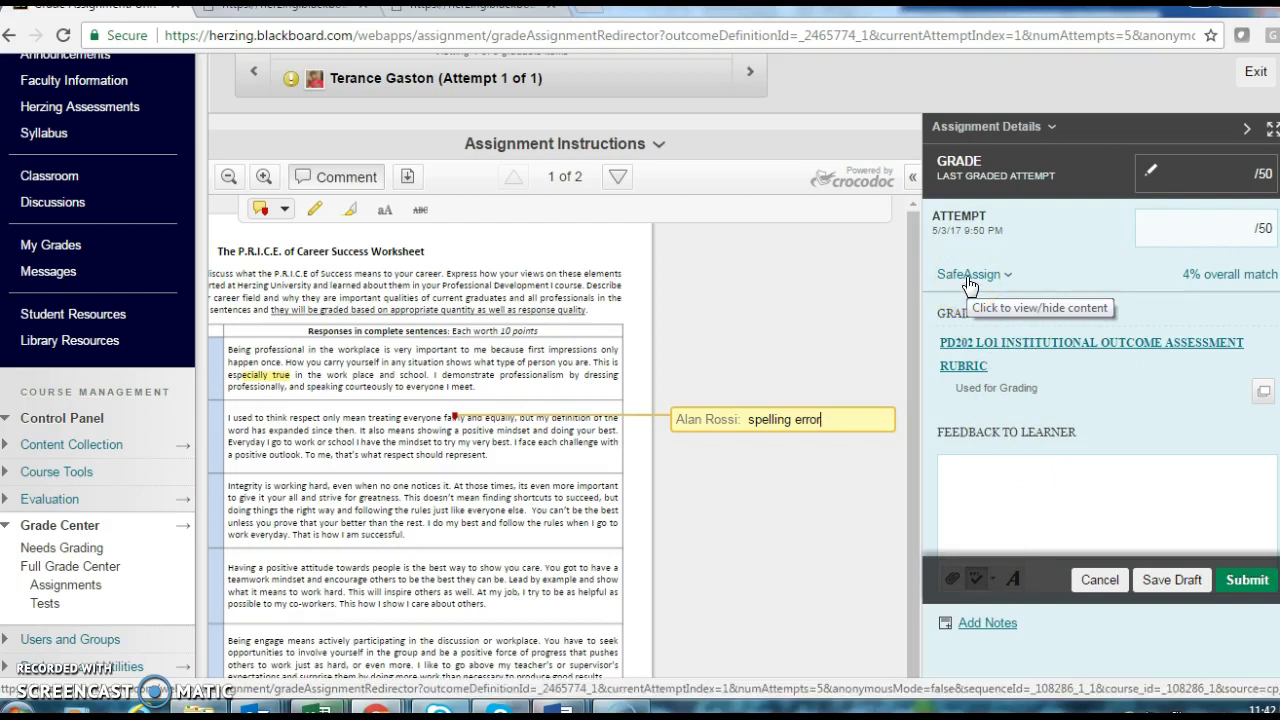
{"action": "left_click", "coordinate": [1189, 285]}
{"action": "mouse_move", "coordinate": [557, 457]}
{"action": "left_mouse_down"}
{"action": "mouse_move", "coordinate": [488, 443]}
{"action": "mouse_move", "coordinate": [492, 456]}
{"action": "left_mouse_up"}
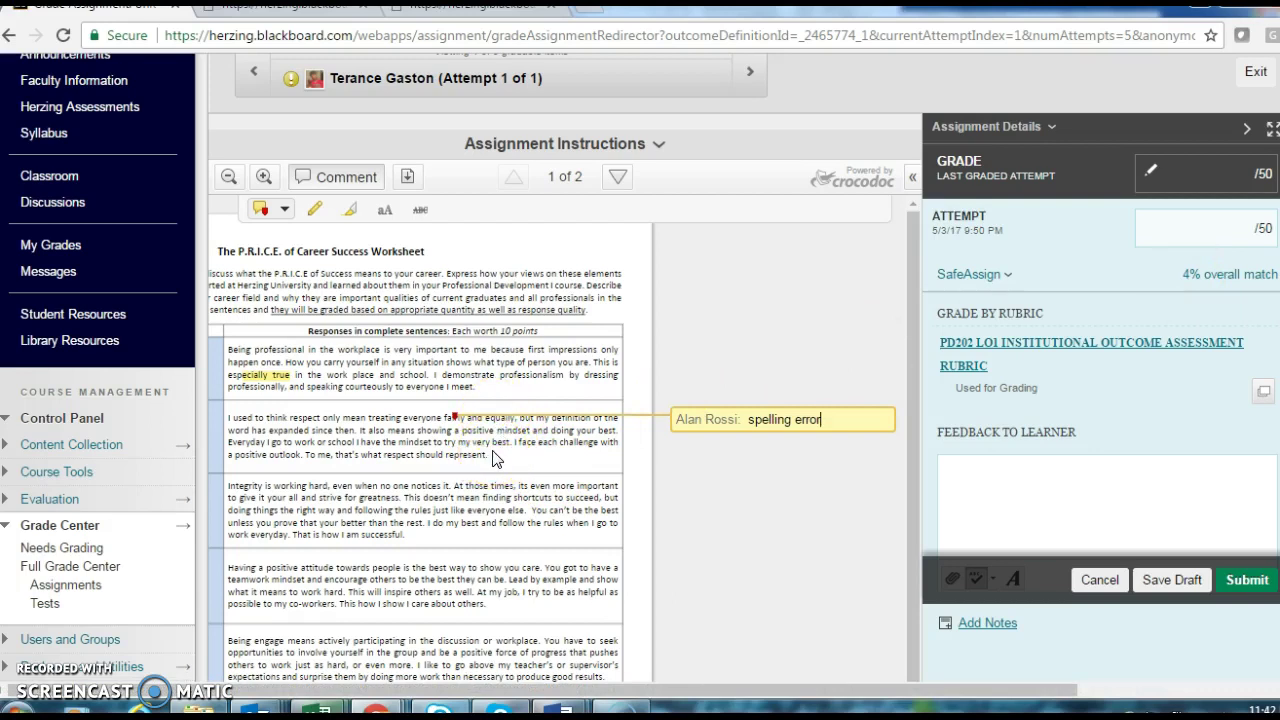
{"action": "mouse_move", "coordinate": [605, 433]}
{"action": "left_mouse_down"}
{"action": "mouse_move", "coordinate": [395, 462]}
{"action": "mouse_move", "coordinate": [409, 441]}
{"action": "left_mouse_up"}
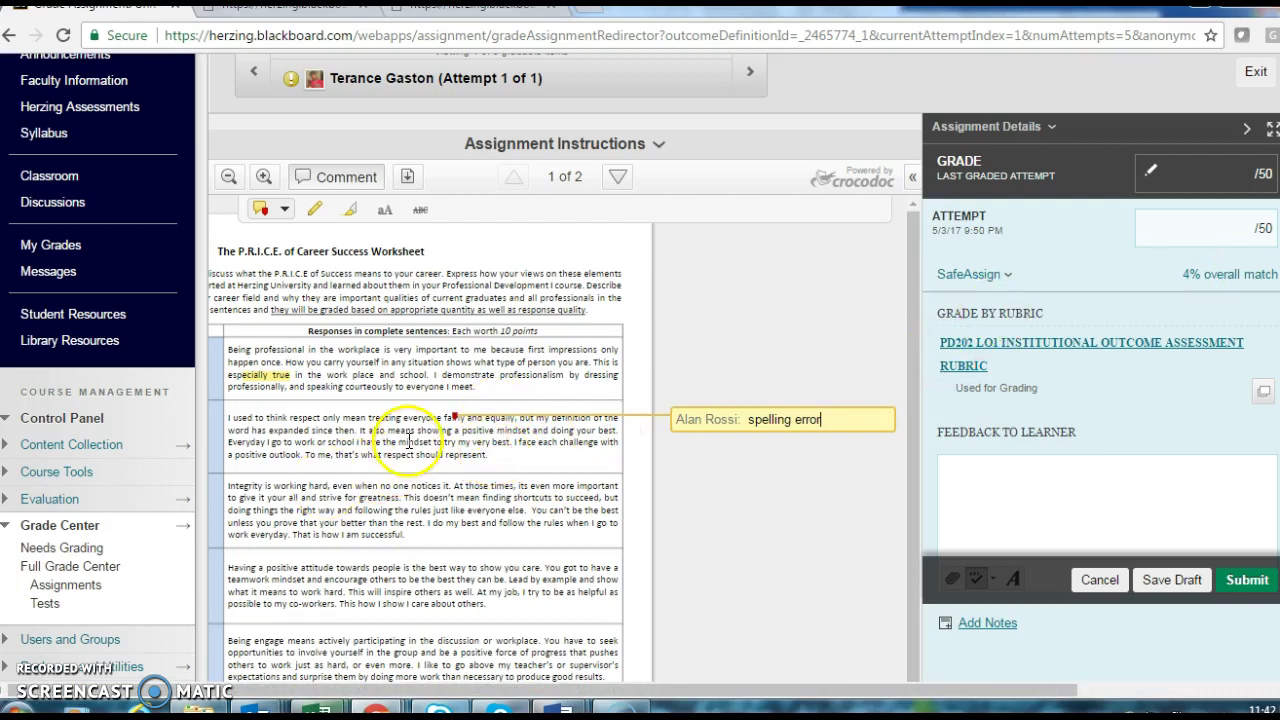
{"action": "left_click", "coordinate": [1190, 288]}
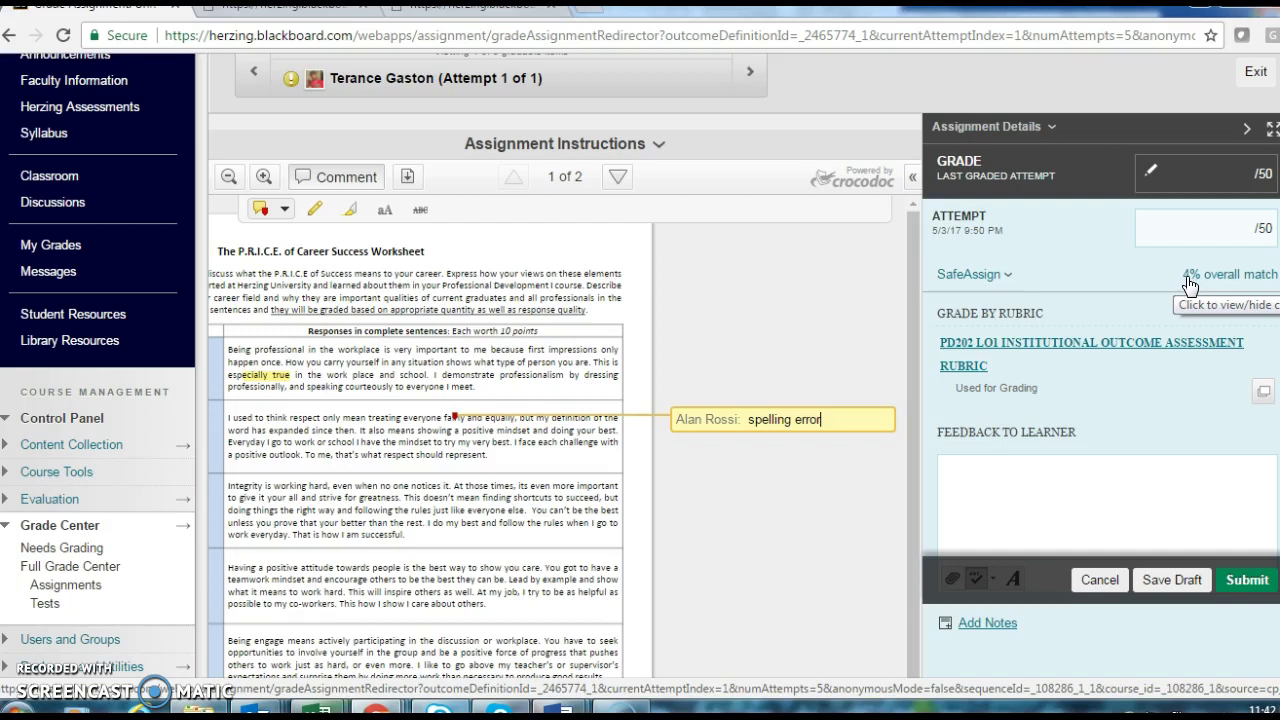
{"action": "left_click", "coordinate": [1197, 286]}
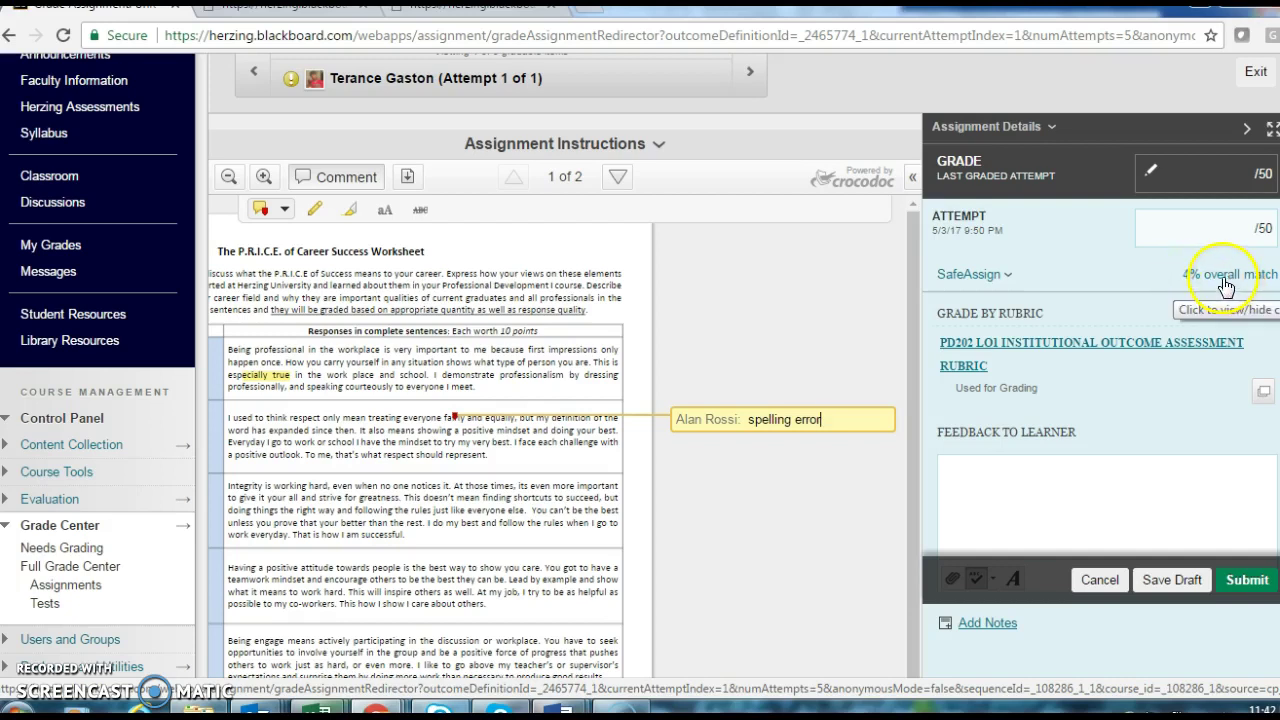
Expand the PD202 LO1 Institutional Outcome Assessment Rubric for the attempt and show the descriptions of its proficiency levels
{"action": "left_click", "coordinate": [1038, 350]}
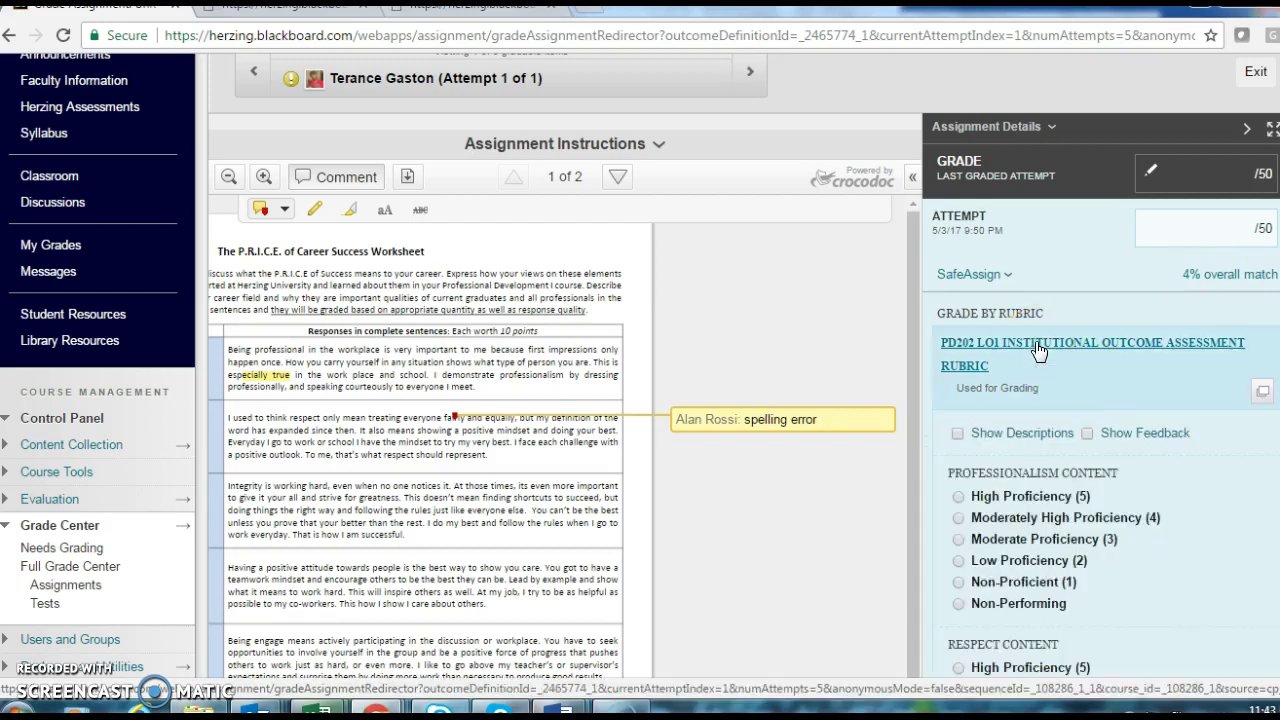
{"action": "left_click", "coordinate": [1038, 350]}
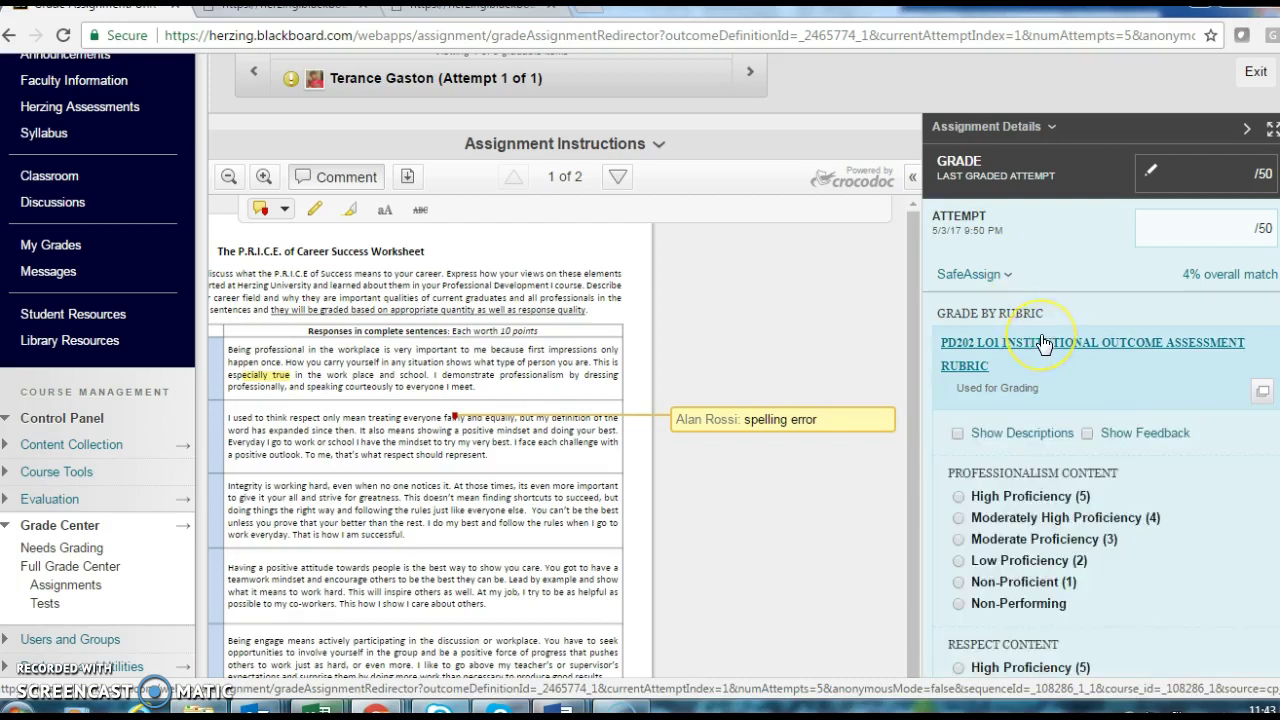
{"action": "left_click", "coordinate": [969, 442]}
{"action": "left_click", "coordinate": [958, 436]}
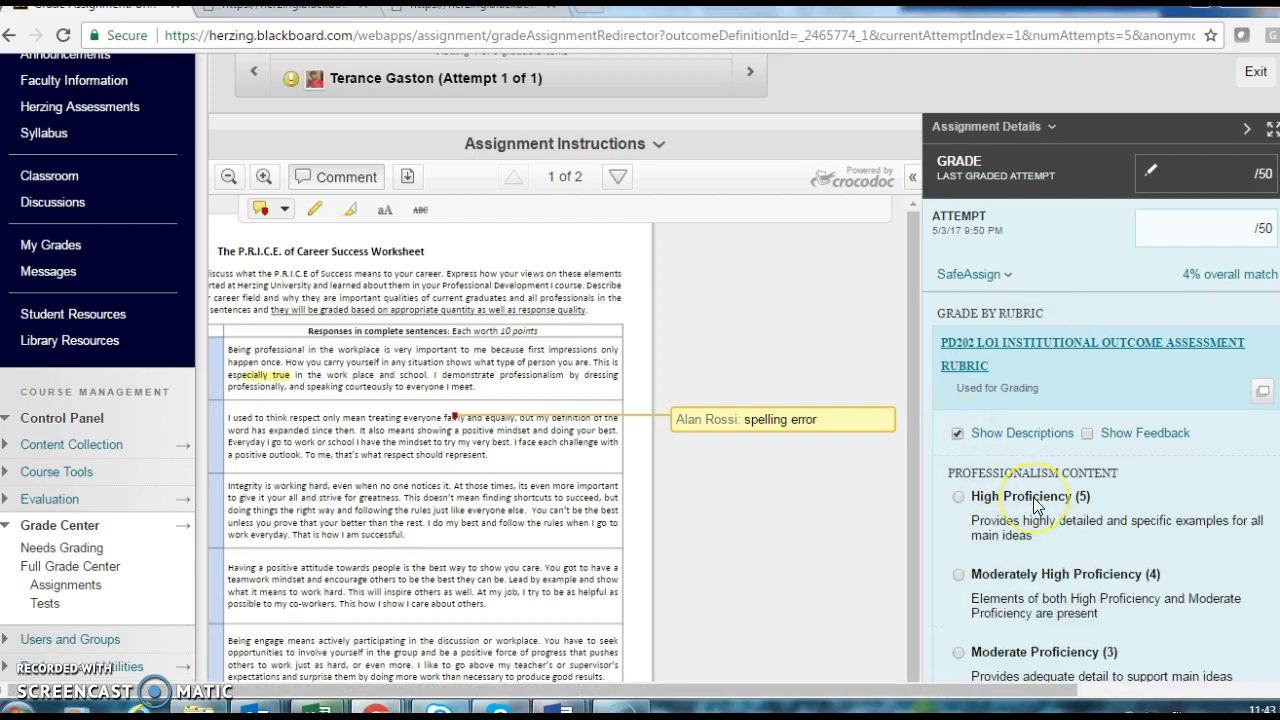